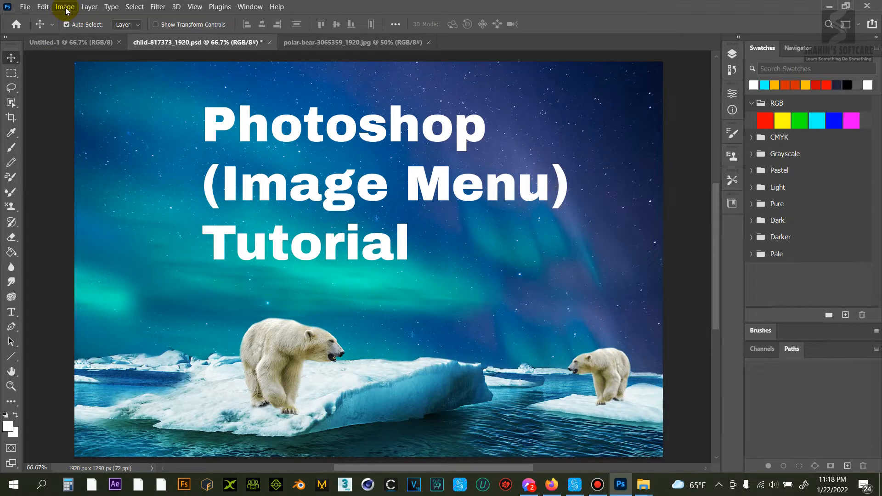
# - Switch to the polar-bear-3065359_1920.jpg document
pyautogui.click(65, 8)
pyautogui.moveTo(70, 19)
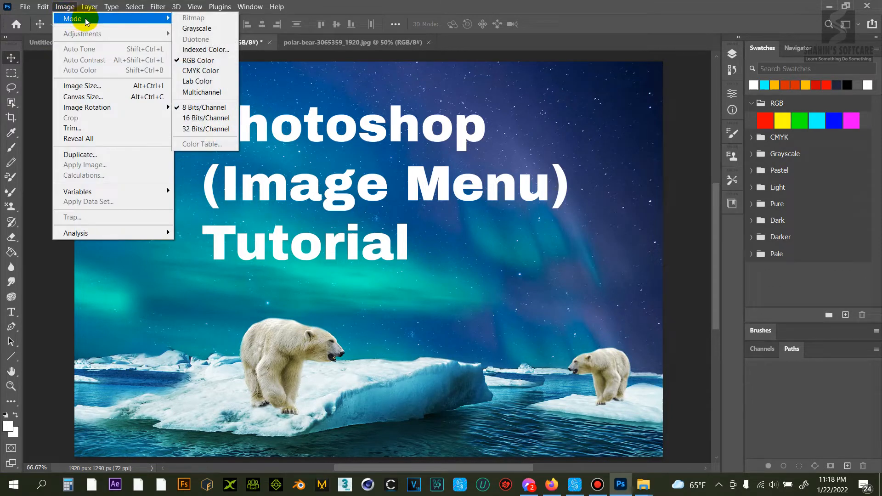
pyautogui.click(354, 42)
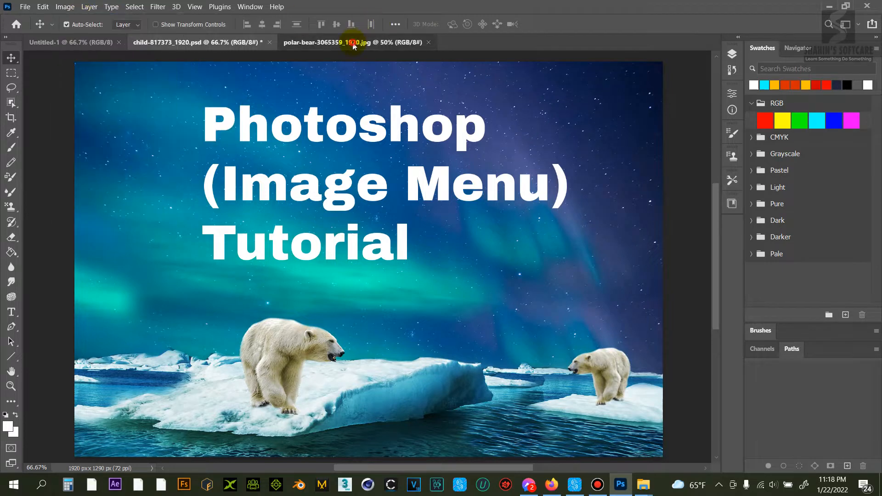
# - Try converting the polar bear image to Grayscale mode, discarding its color information, and undo the conversion
pyautogui.click(66, 9)
pyautogui.moveTo(70, 23)
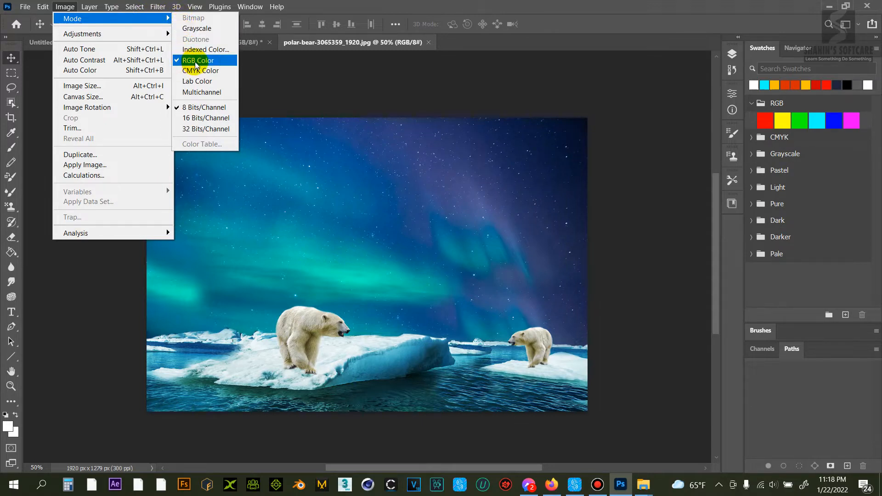
pyautogui.click(197, 28)
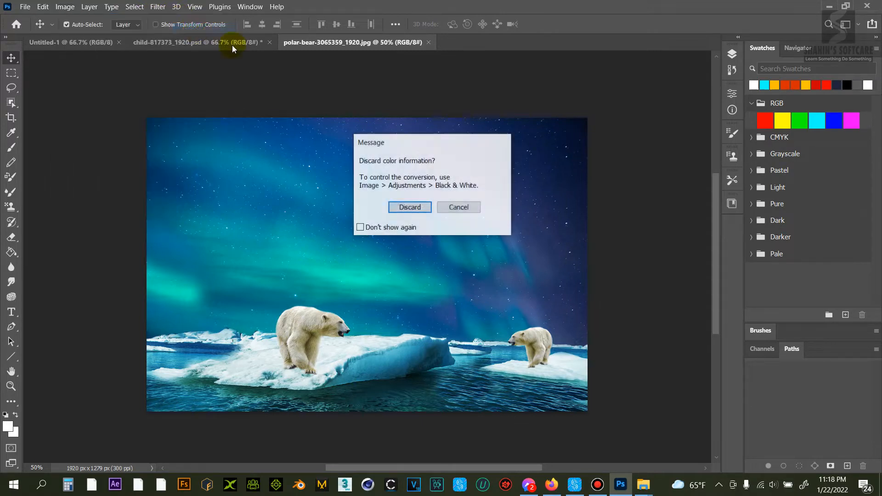
pyautogui.click(418, 212)
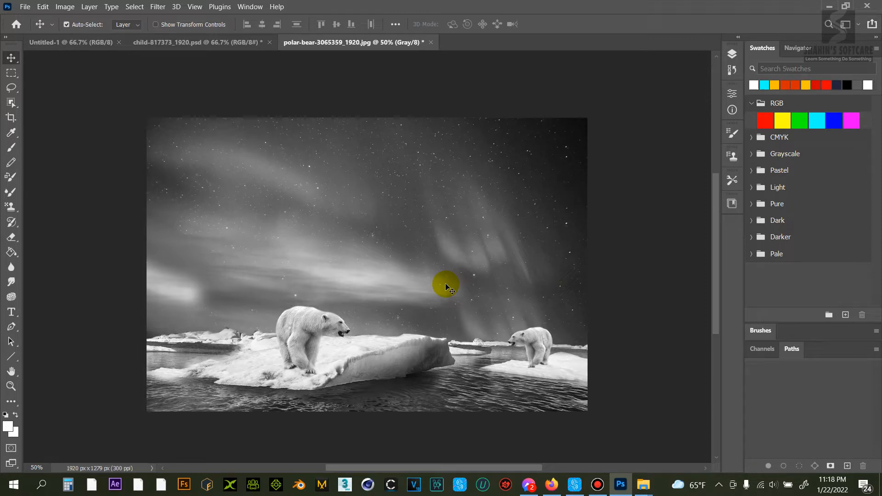
pyautogui.hotkey('ctrl', 'z')
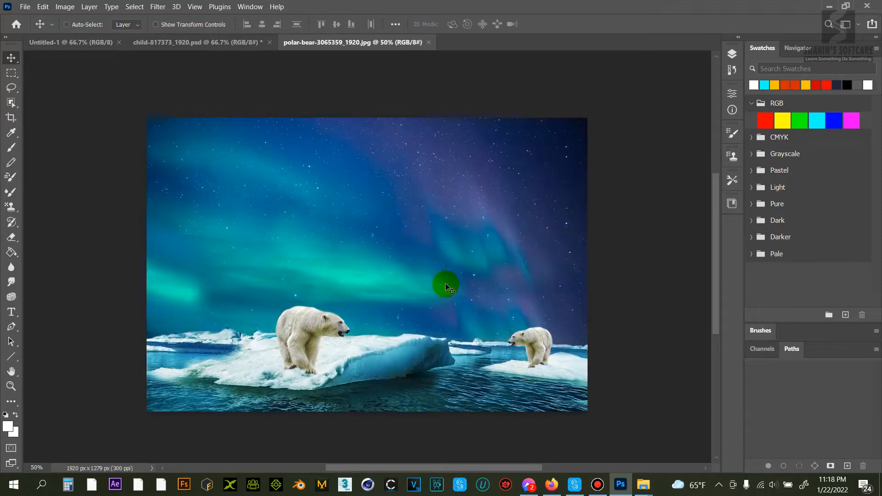
# - Try converting the polar bear image to CMYK Color with the U.S. Web Coated (SWOP) v2 profile, and undo the conversion
pyautogui.click(61, 9)
pyautogui.moveTo(76, 38)
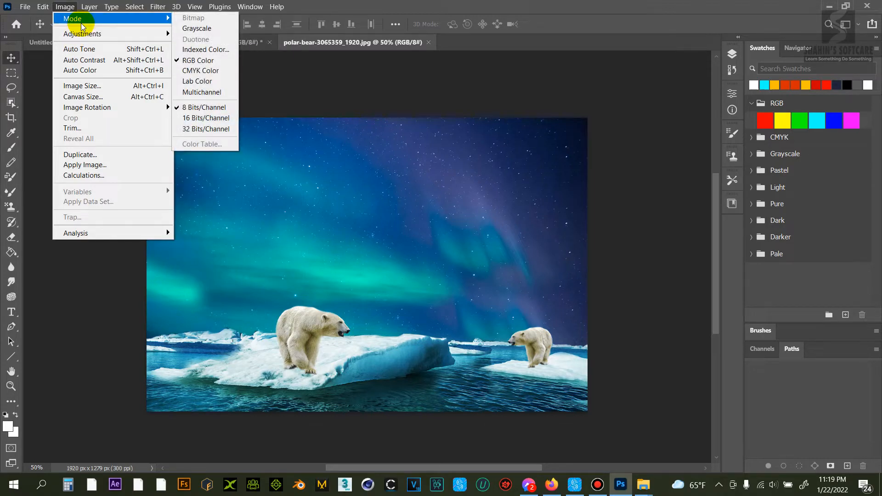
pyautogui.moveTo(168, 33)
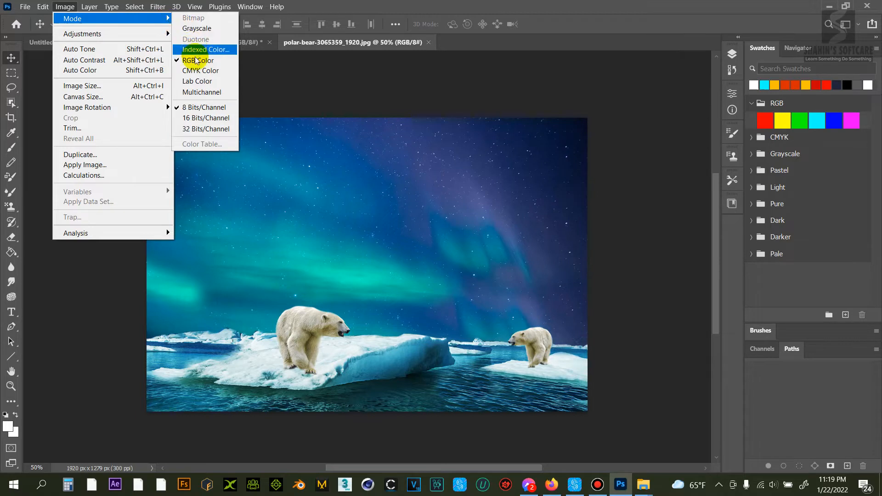
pyautogui.click(194, 70)
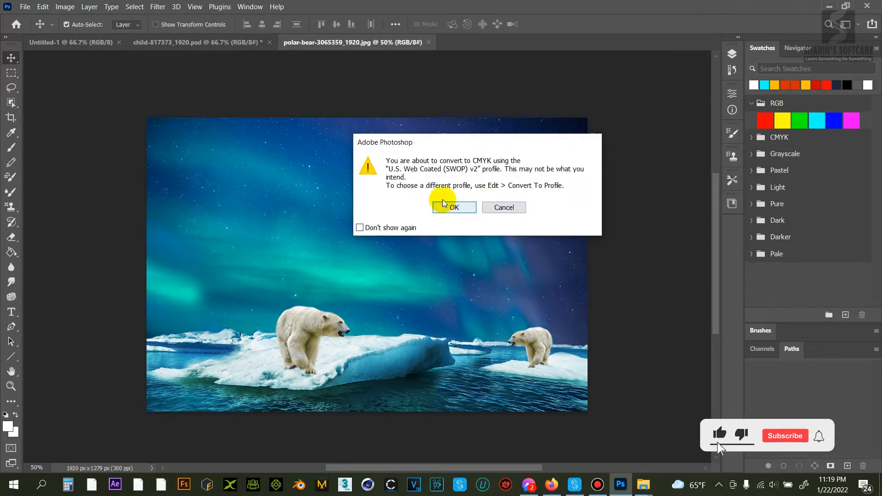
pyautogui.click(453, 207)
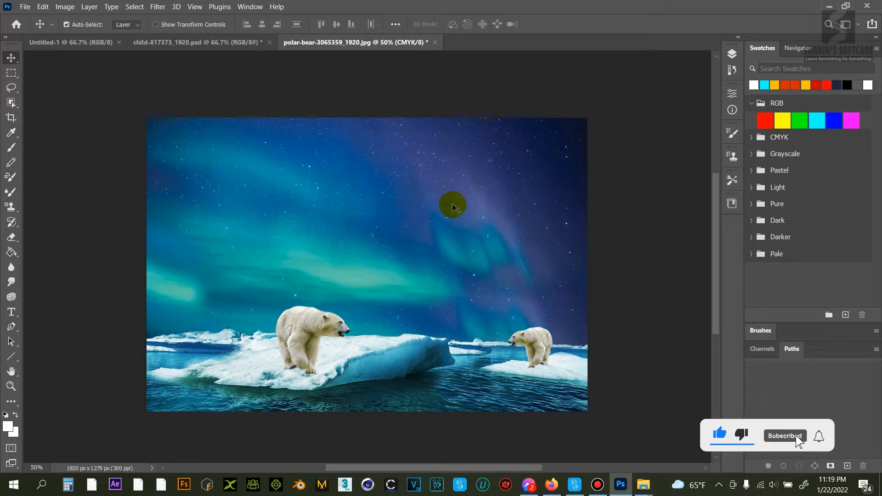
pyautogui.press('ctrl')
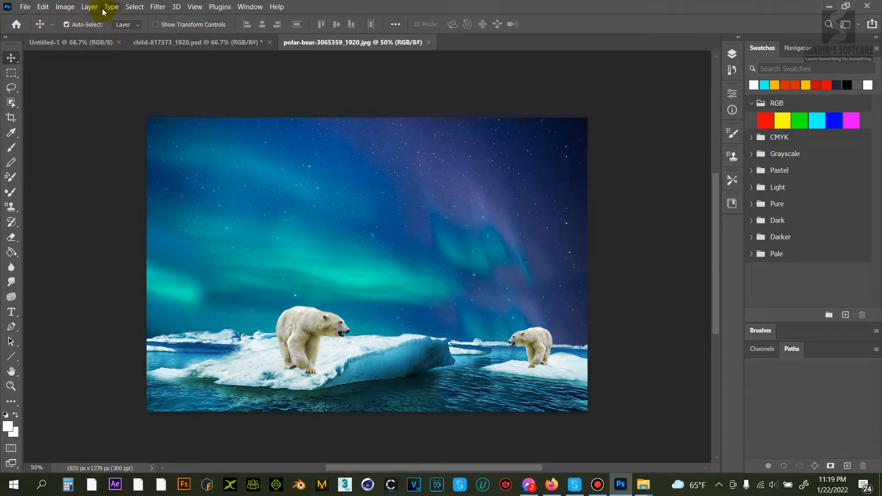
# - Preview a Brightness/Contrast adjustment with brightness 75 and contrast -4 on the polar bear image, and discard it
pyautogui.click(68, 11)
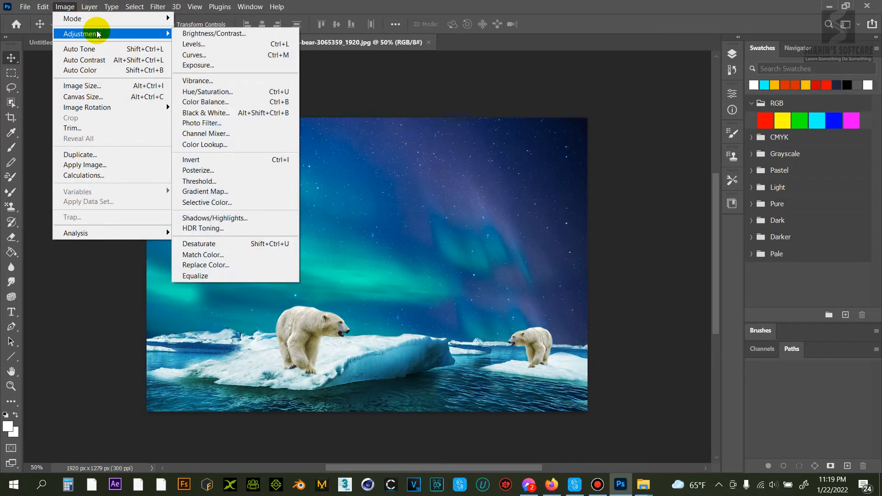
pyautogui.moveTo(142, 19)
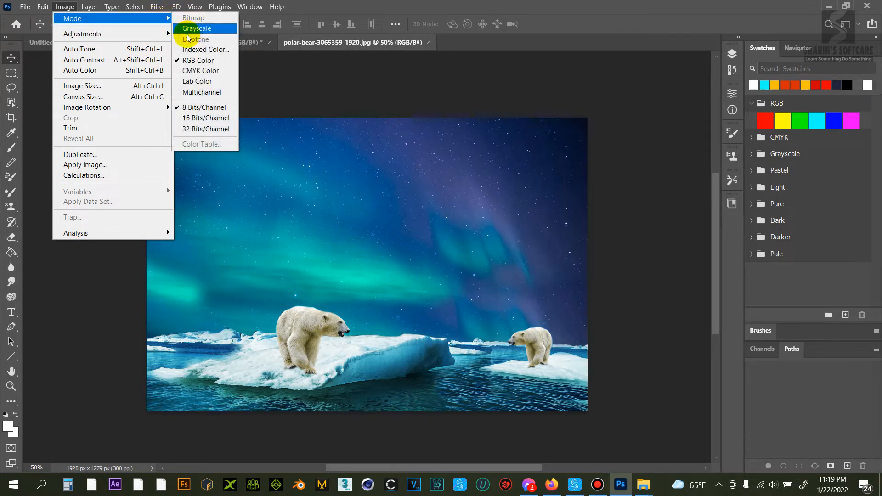
pyautogui.moveTo(148, 33)
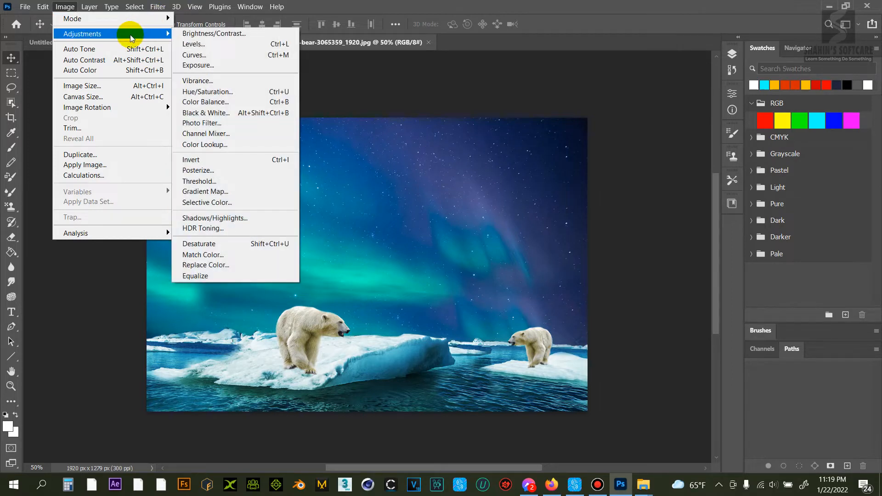
pyautogui.click(210, 34)
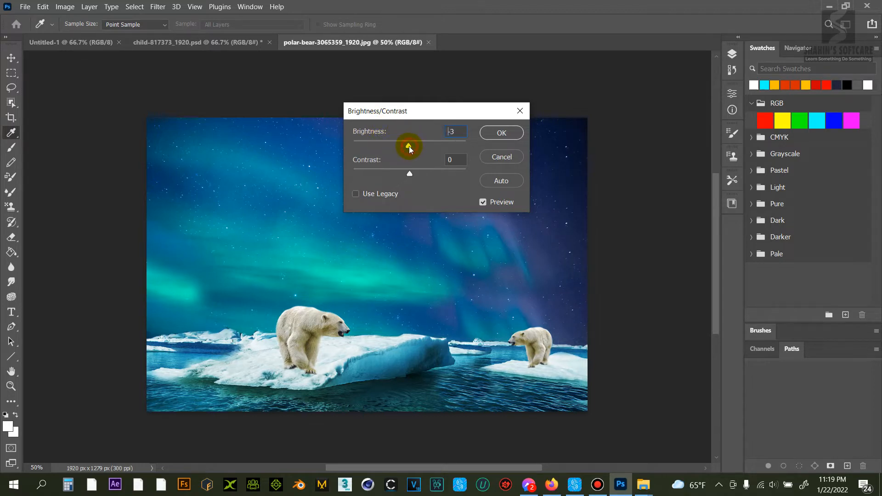
pyautogui.moveTo(409, 146); pyautogui.dragTo(437, 144)
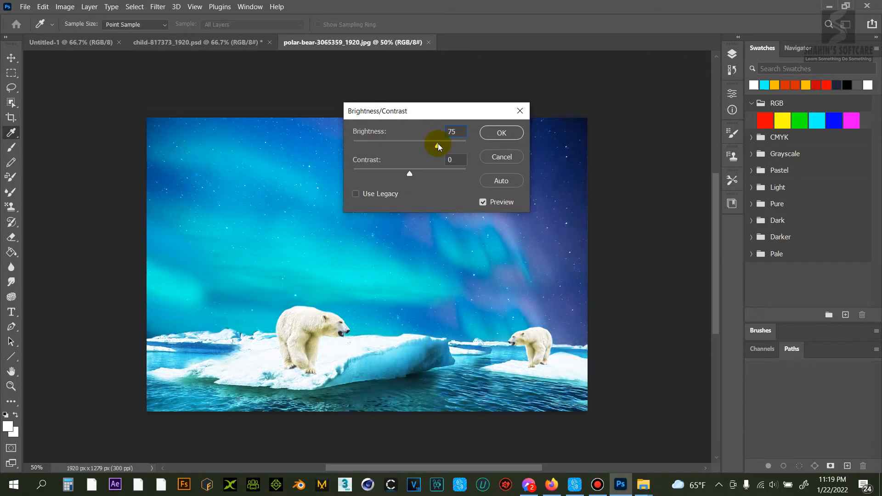
pyautogui.moveTo(410, 175)
pyautogui.mouseDown()
pyautogui.moveTo(457, 175)
pyautogui.moveTo(334, 174)
pyautogui.moveTo(472, 171)
pyautogui.moveTo(405, 174)
pyautogui.mouseUp()
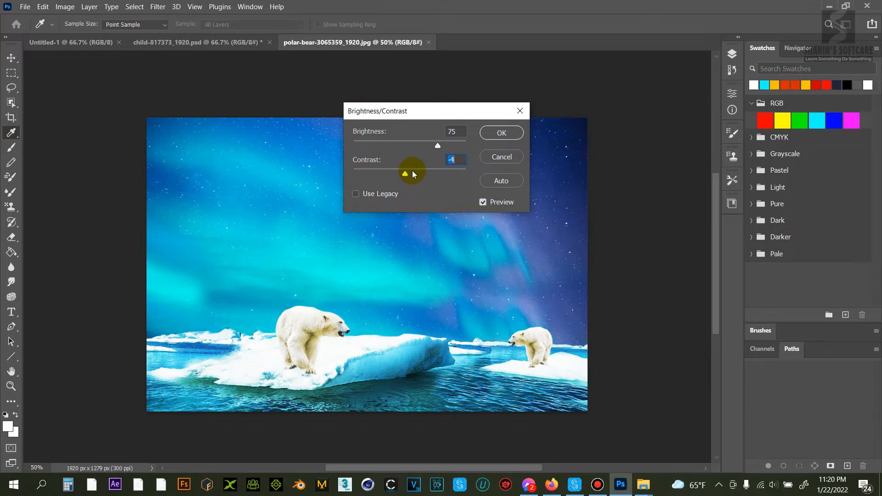
pyautogui.click(502, 157)
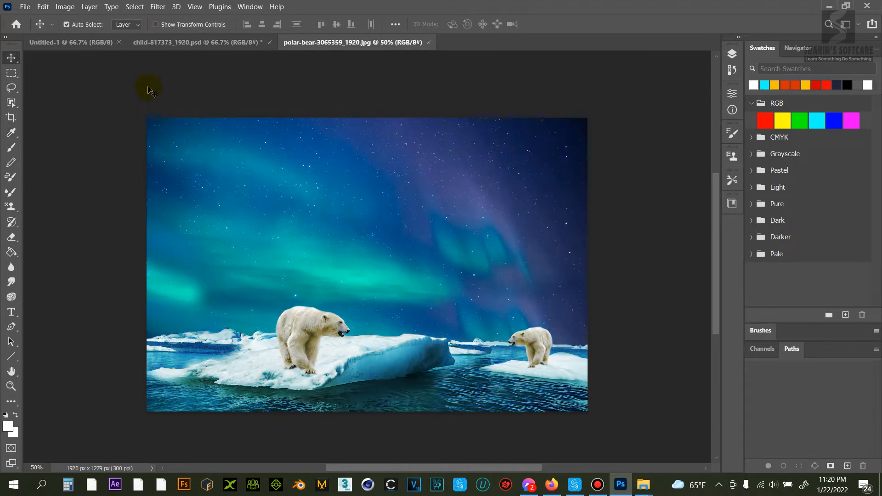
# - Preview a Levels adjustment on the RGB channel with input levels 101, 0.71 and 228, and discard it
pyautogui.click(65, 7)
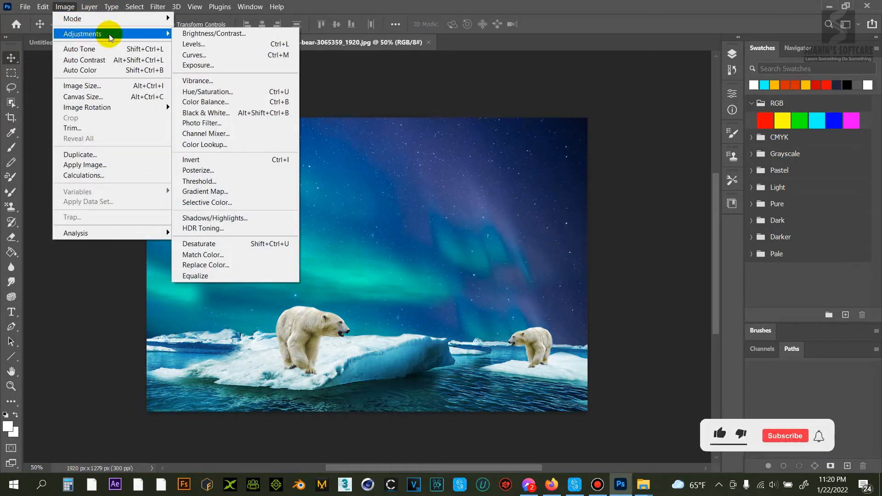
pyautogui.click(200, 48)
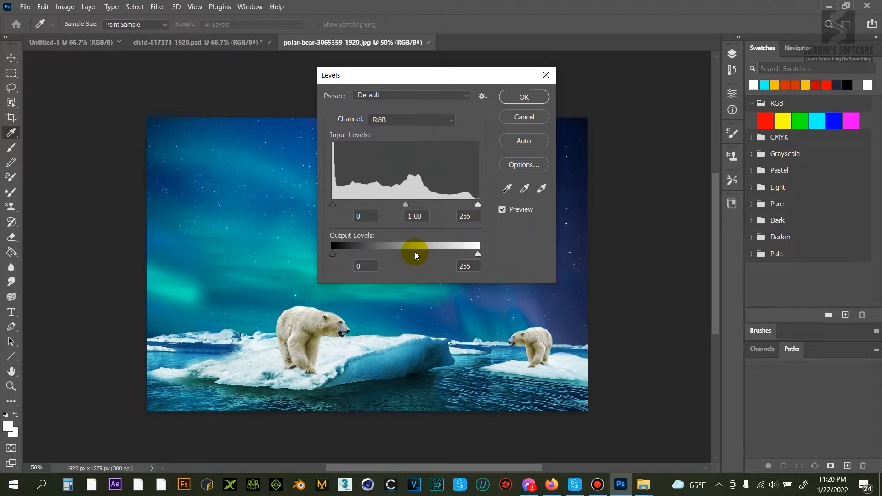
pyautogui.moveTo(406, 202)
pyautogui.mouseDown()
pyautogui.moveTo(428, 203)
pyautogui.moveTo(371, 203)
pyautogui.moveTo(442, 202)
pyautogui.moveTo(376, 203)
pyautogui.moveTo(405, 203)
pyautogui.mouseUp()
pyautogui.moveTo(475, 205)
pyautogui.mouseDown()
pyautogui.moveTo(410, 203)
pyautogui.moveTo(464, 204)
pyautogui.mouseUp()
pyautogui.moveTo(333, 205); pyautogui.dragTo(436, 205)
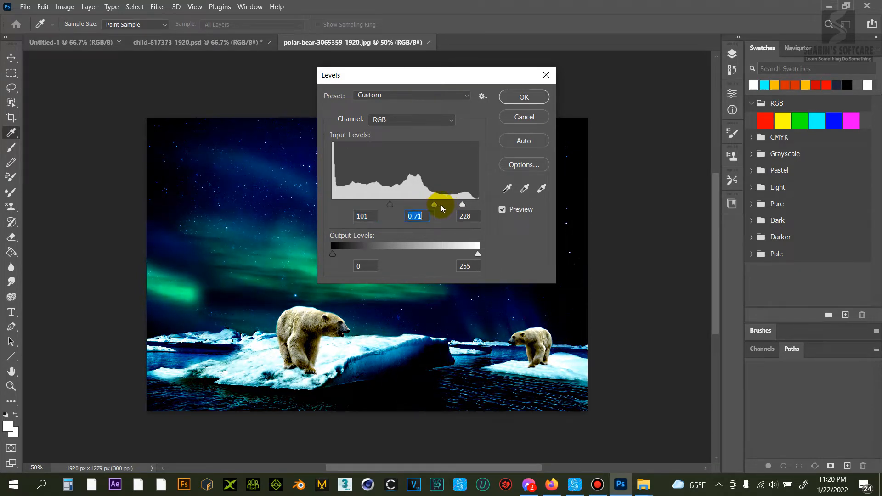
pyautogui.click(524, 118)
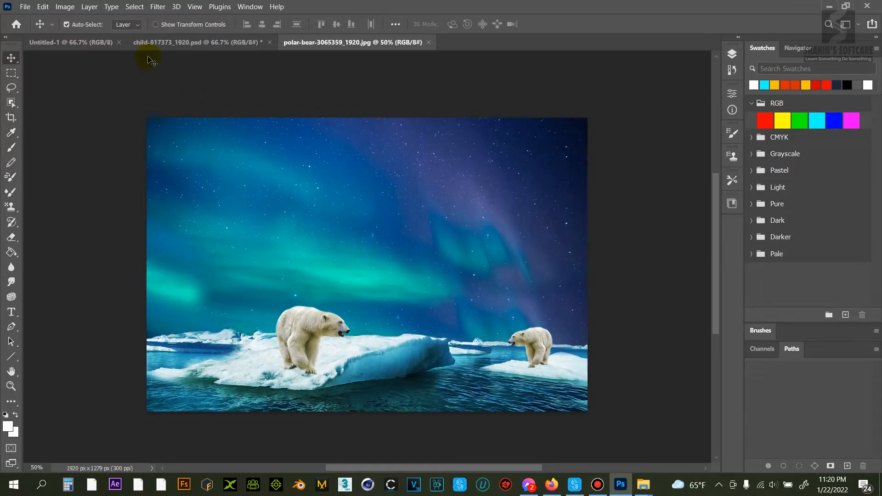
# - Preview a Curves adjustment, raising the RGB curve to output 206 at input 101 and lowering it to 108 at 154, and discard it
pyautogui.click(65, 6)
pyautogui.moveTo(79, 33)
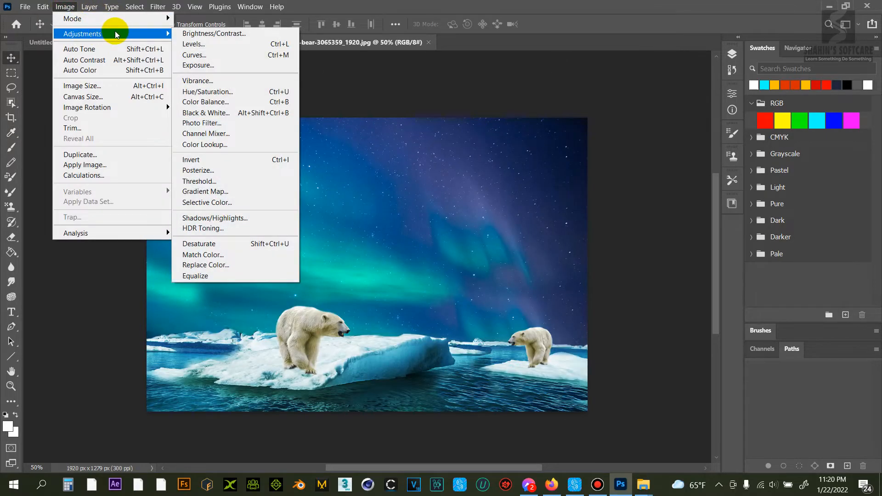
pyautogui.click(193, 60)
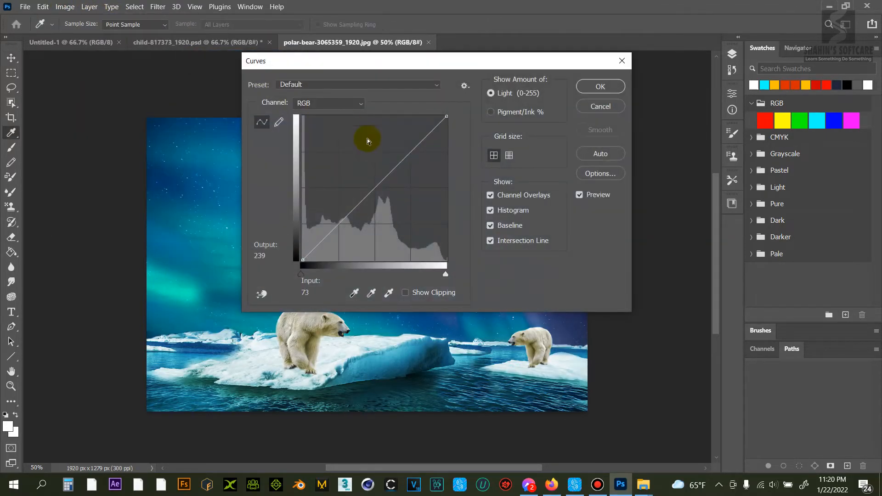
pyautogui.moveTo(365, 196); pyautogui.dragTo(360, 144)
pyautogui.moveTo(376, 70); pyautogui.dragTo(669, 78)
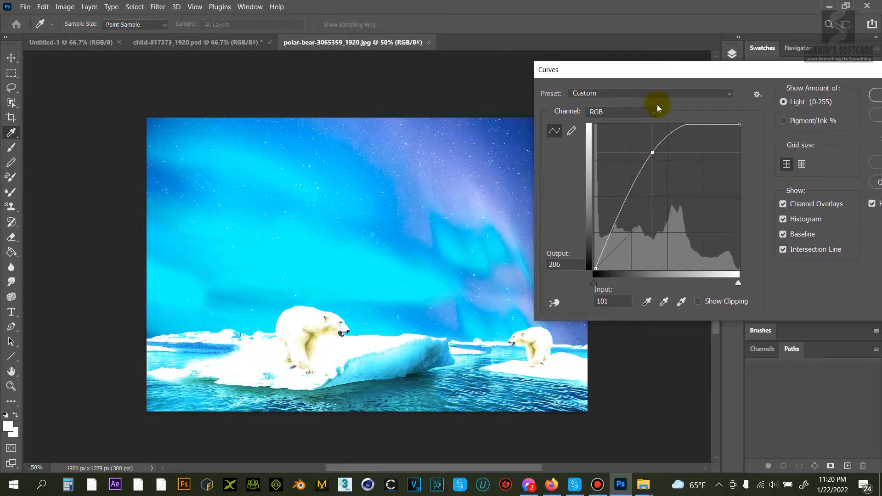
pyautogui.moveTo(652, 162); pyautogui.dragTo(697, 201)
pyautogui.moveTo(749, 69); pyautogui.dragTo(600, 64)
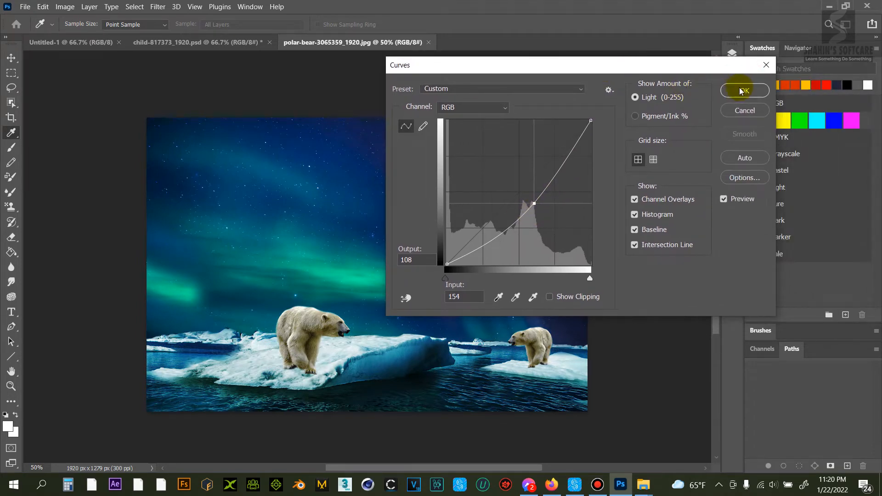
pyautogui.click(744, 91)
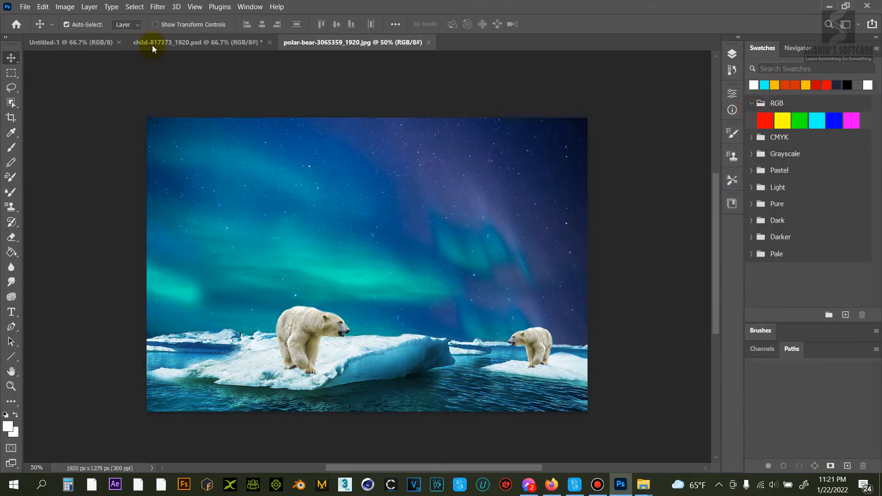
# - Preview an Exposure adjustment with exposure +0.29, offset +0.0455 and gamma correction 0.61, and discard it
pyautogui.click(65, 7)
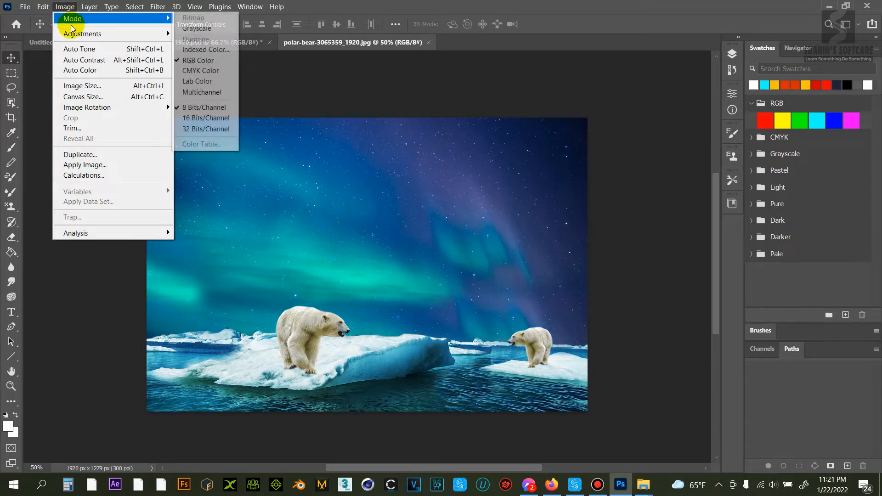
pyautogui.moveTo(92, 34)
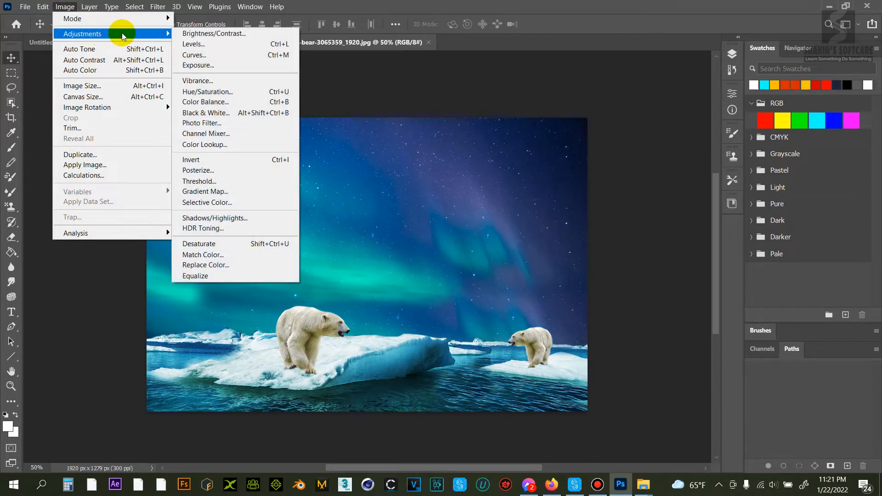
pyautogui.click(216, 67)
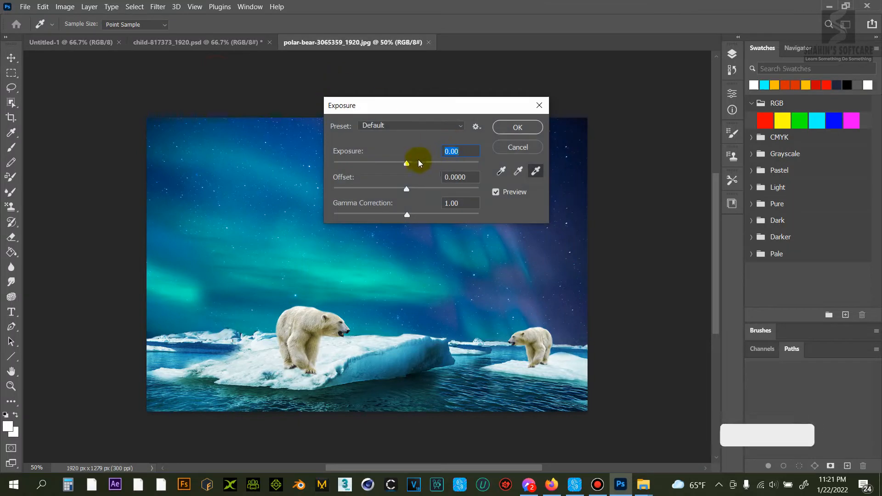
pyautogui.moveTo(423, 106); pyautogui.dragTo(483, 87)
pyautogui.moveTo(471, 146); pyautogui.dragTo(492, 197)
pyautogui.click(468, 197)
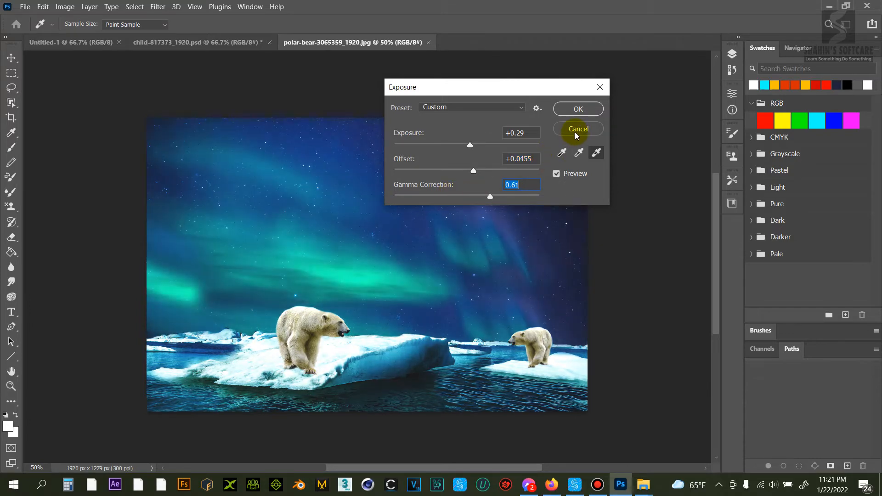
pyautogui.click(575, 129)
# - Preview a Vibrance adjustment with vibrance +31 and saturation +64 on the polar bear image, and discard it
pyautogui.click(66, 9)
pyautogui.moveTo(126, 35)
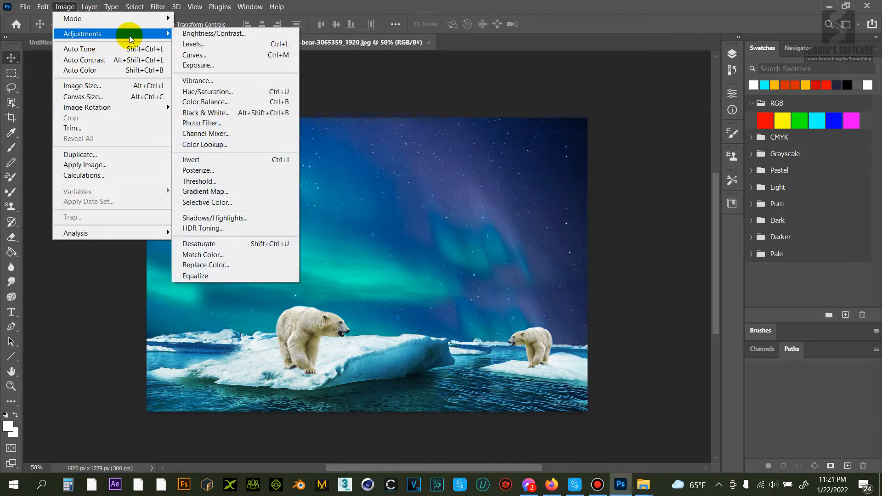
pyautogui.click(209, 86)
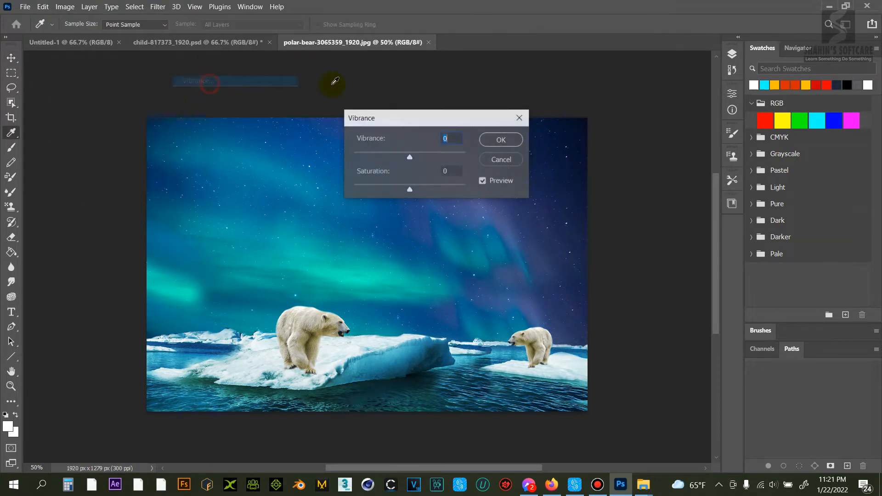
pyautogui.moveTo(409, 158); pyautogui.dragTo(446, 190)
pyautogui.click(409, 192)
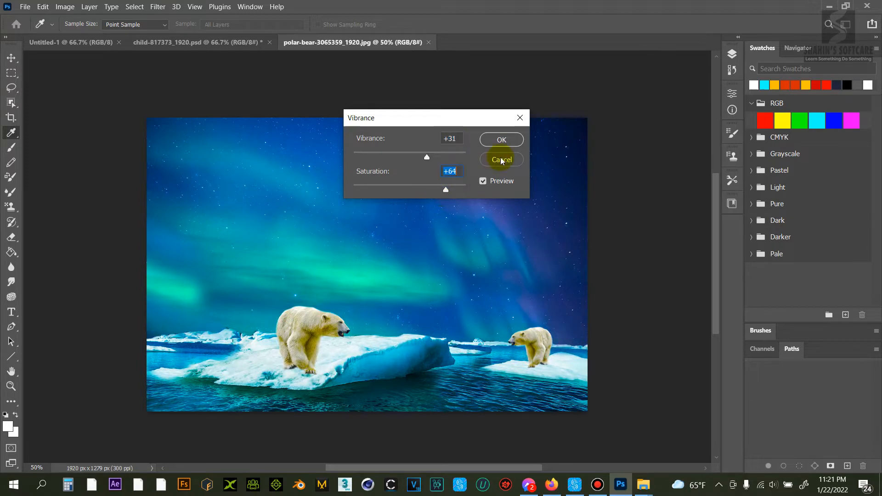
pyautogui.click(520, 118)
# - Preview a Hue/Saturation adjustment on the Master range with hue +95, saturation -6 and lightness +9, and discard it
pyautogui.click(64, 7)
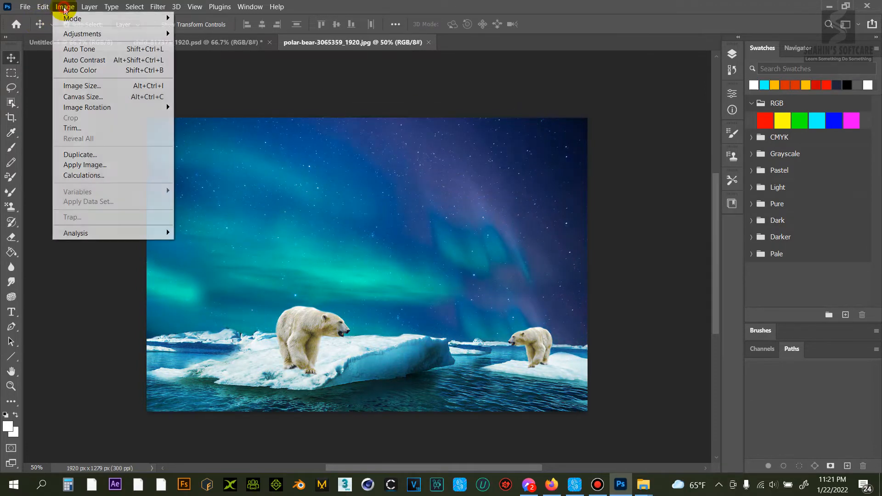
pyautogui.moveTo(94, 40)
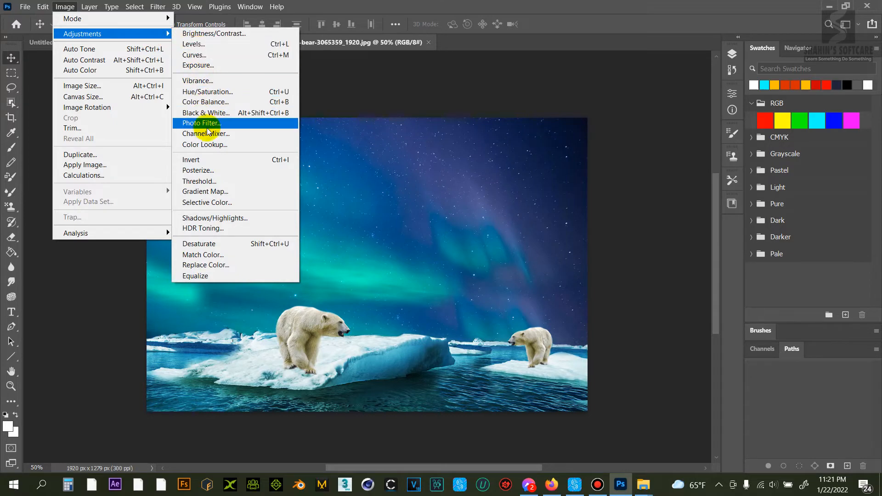
pyautogui.click(205, 94)
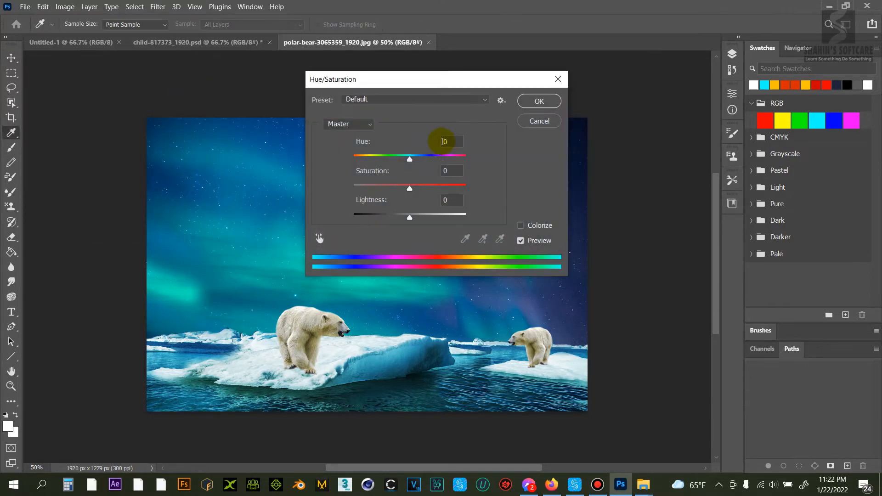
pyautogui.moveTo(409, 161)
pyautogui.mouseDown()
pyautogui.moveTo(372, 158)
pyautogui.moveTo(468, 159)
pyautogui.moveTo(395, 162)
pyautogui.moveTo(417, 159)
pyautogui.mouseUp()
pyautogui.moveTo(409, 188); pyautogui.dragTo(388, 189)
pyautogui.moveTo(417, 158); pyautogui.dragTo(447, 161)
pyautogui.moveTo(408, 217)
pyautogui.mouseDown()
pyautogui.moveTo(437, 219)
pyautogui.moveTo(398, 221)
pyautogui.moveTo(414, 217)
pyautogui.mouseUp()
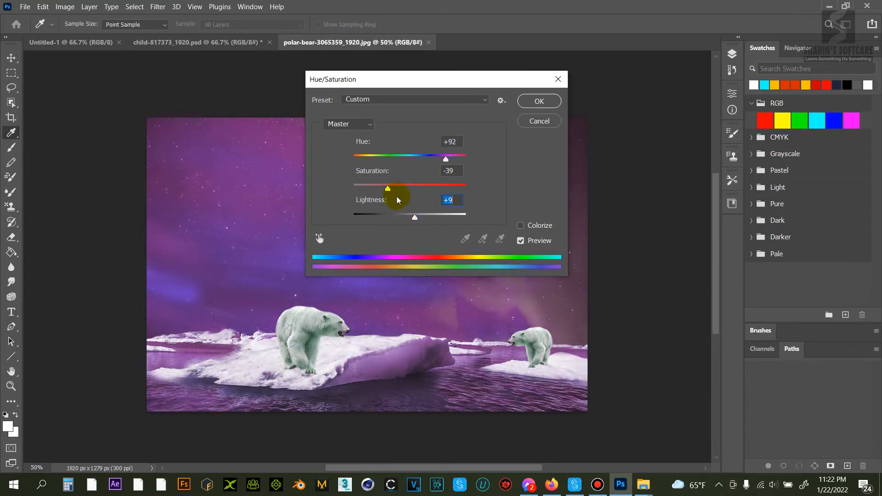
pyautogui.moveTo(447, 159); pyautogui.dragTo(405, 159)
pyautogui.moveTo(389, 188); pyautogui.dragTo(447, 159)
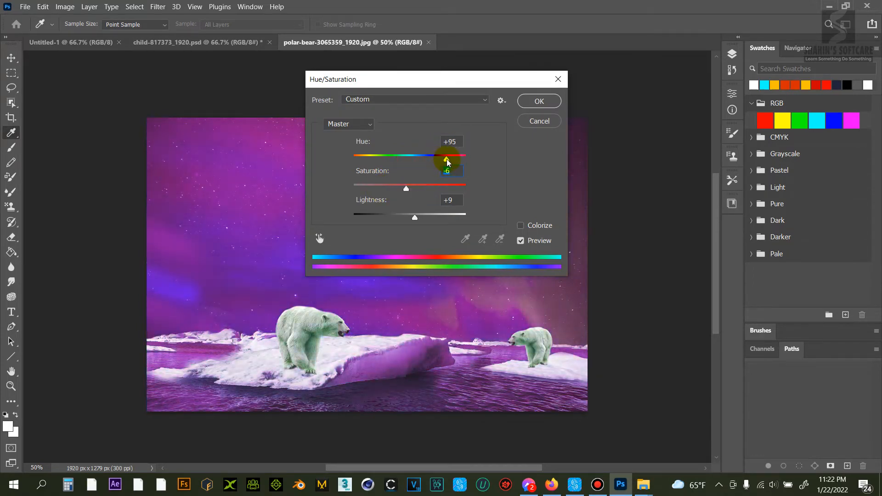
pyautogui.click(540, 120)
pyautogui.press('v')
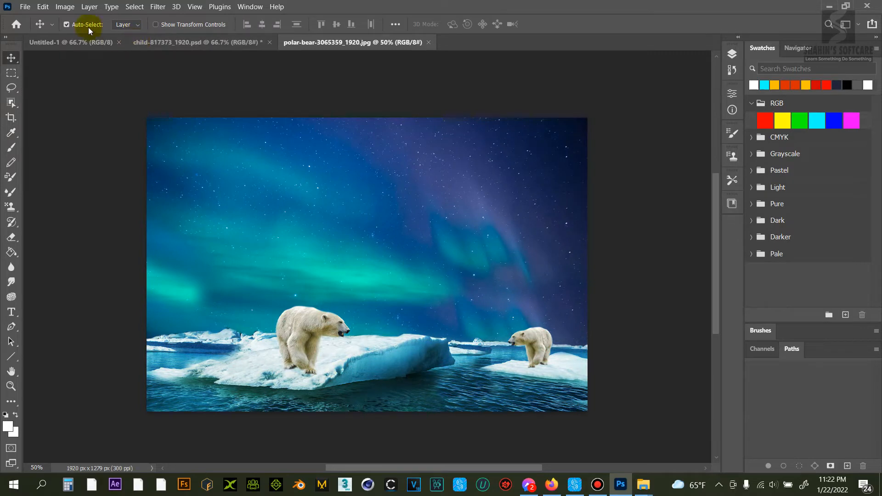
# - Preview a Color Balance adjustment on the midtones with color levels +60, +91 and -62, and discard it
pyautogui.click(64, 8)
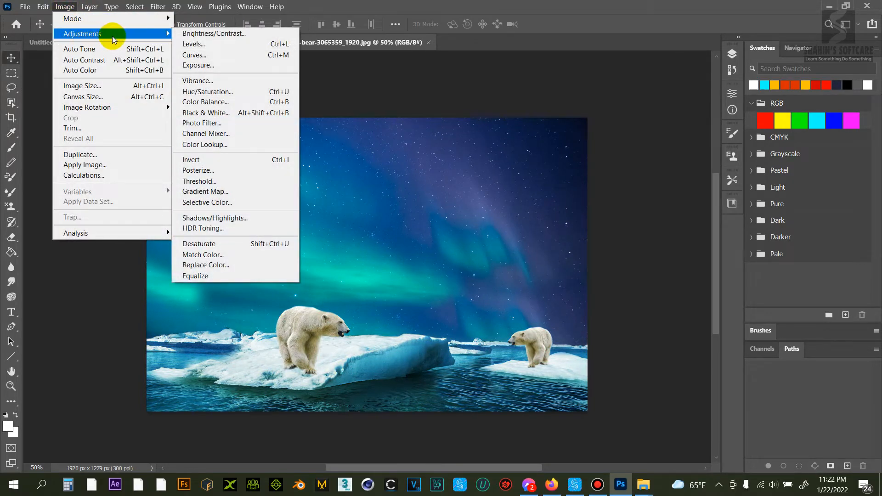
pyautogui.click(206, 102)
pyautogui.moveTo(414, 149); pyautogui.dragTo(436, 178)
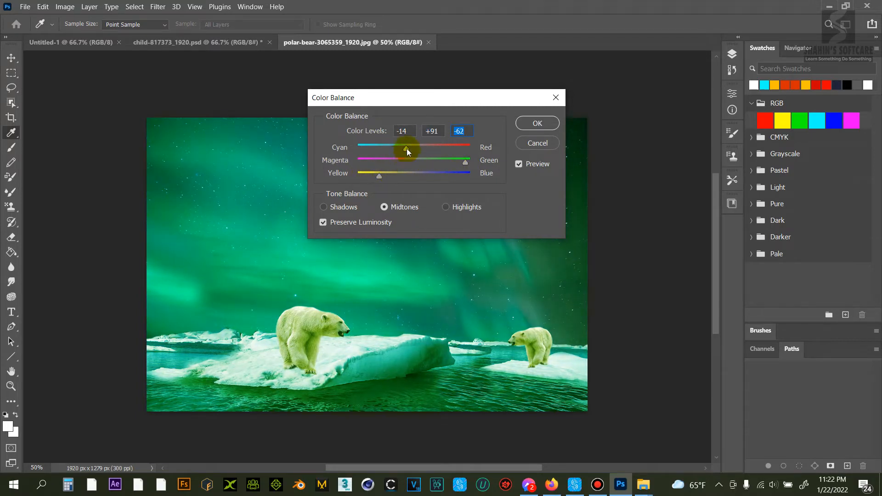
pyautogui.moveTo(377, 148); pyautogui.dragTo(448, 148)
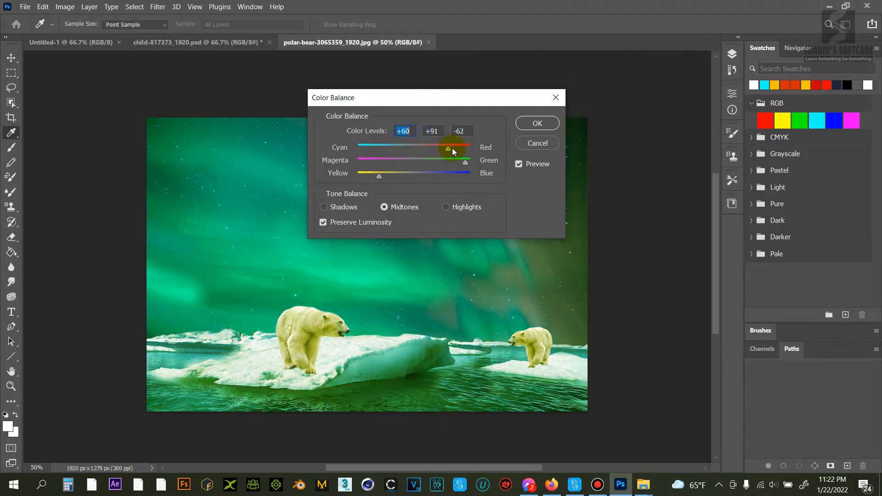
pyautogui.click(537, 143)
pyautogui.press('v')
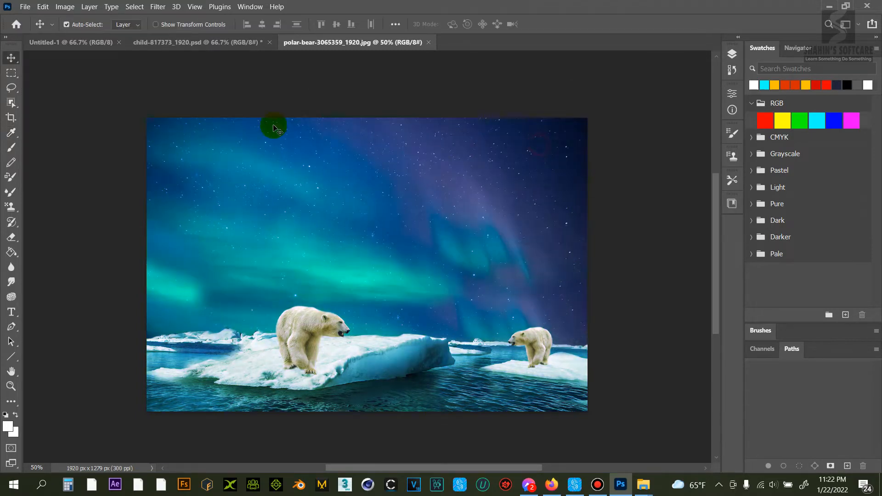
# - Preview a Black & White conversion of the polar bear image with the Default preset, and discard it
pyautogui.click(65, 7)
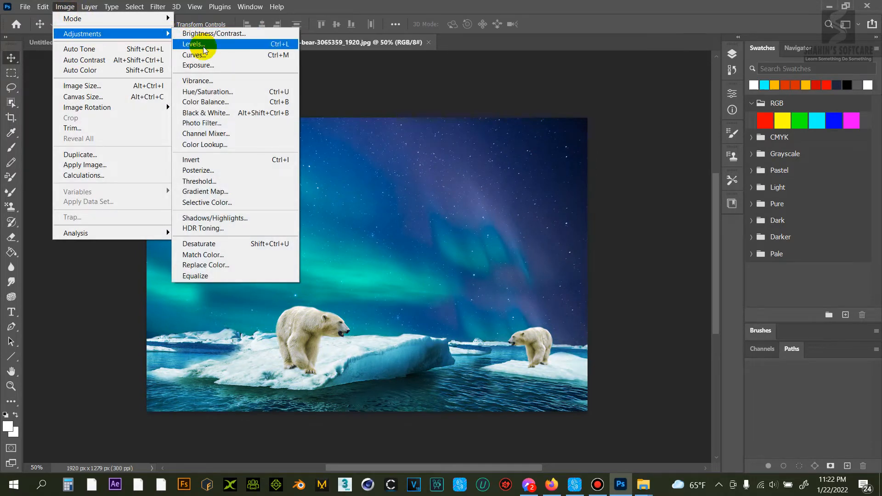
pyautogui.click(202, 113)
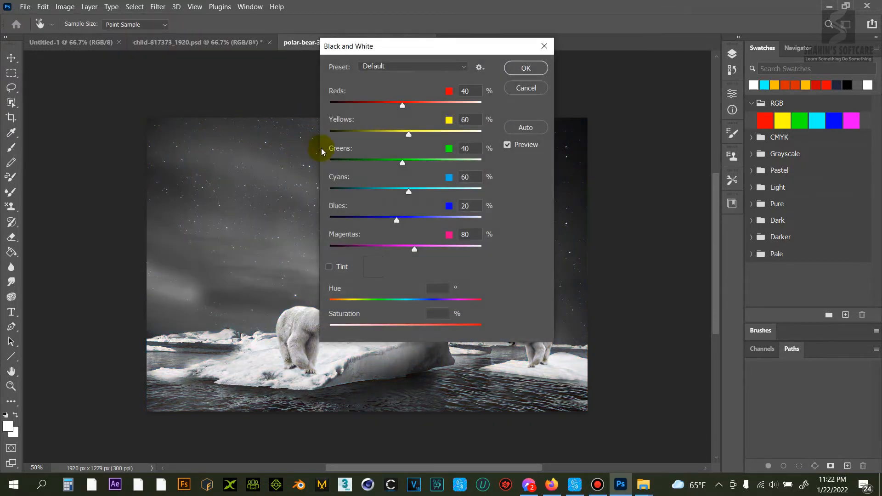
pyautogui.moveTo(437, 39); pyautogui.dragTo(591, 52)
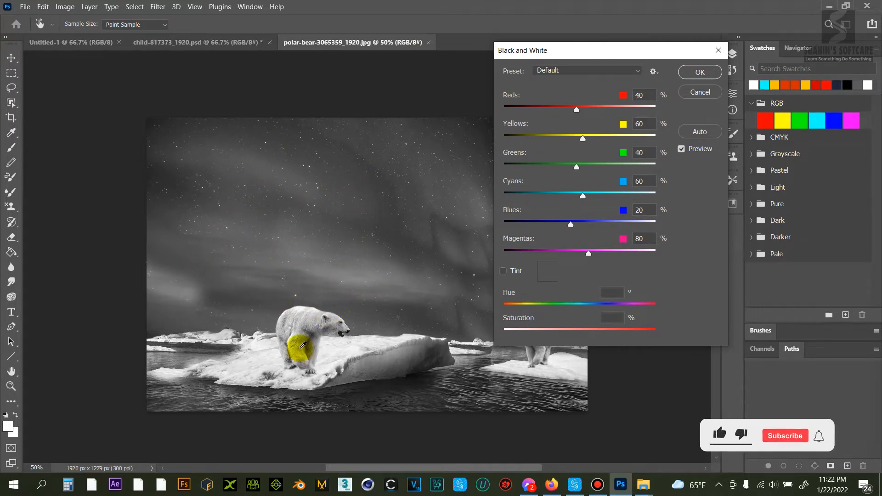
pyautogui.click(700, 92)
# - Preview a Photo Filter on the image using Warming Filter (85), trying densities such as 13% and 89%
pyautogui.click(64, 6)
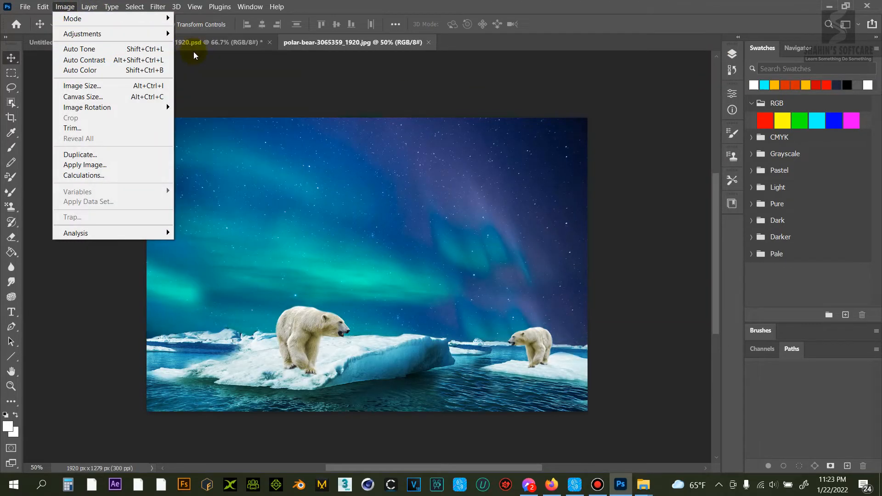
pyautogui.moveTo(163, 35)
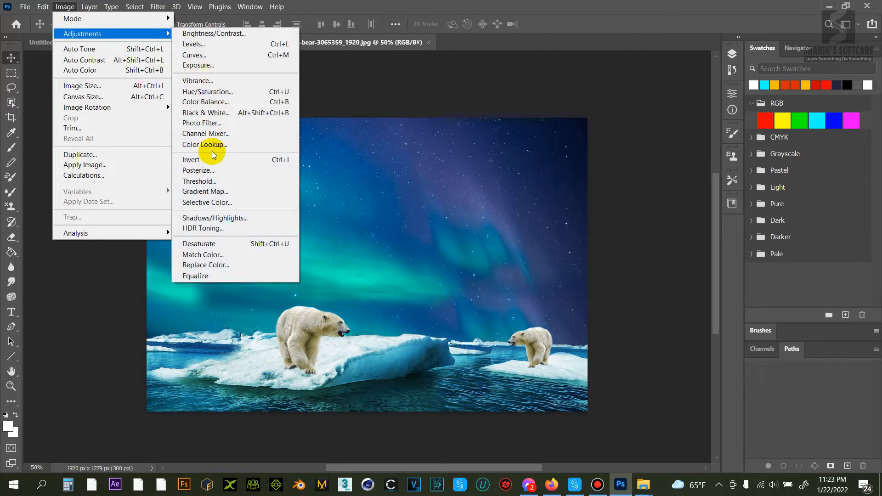
pyautogui.click(204, 127)
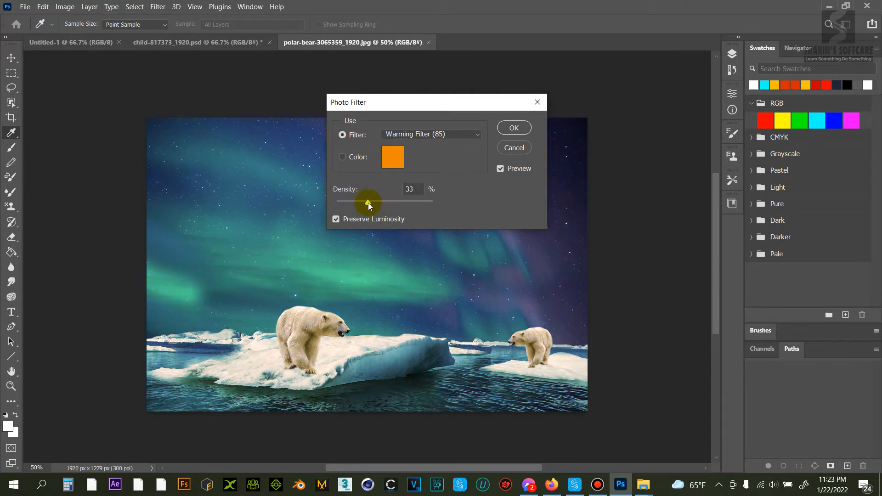
pyautogui.moveTo(423, 205); pyautogui.dragTo(348, 202)
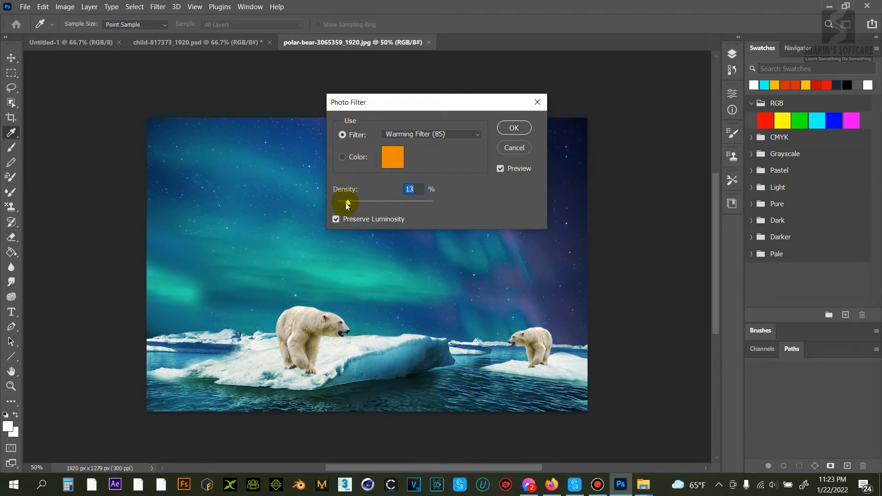
pyautogui.moveTo(349, 203); pyautogui.dragTo(361, 203)
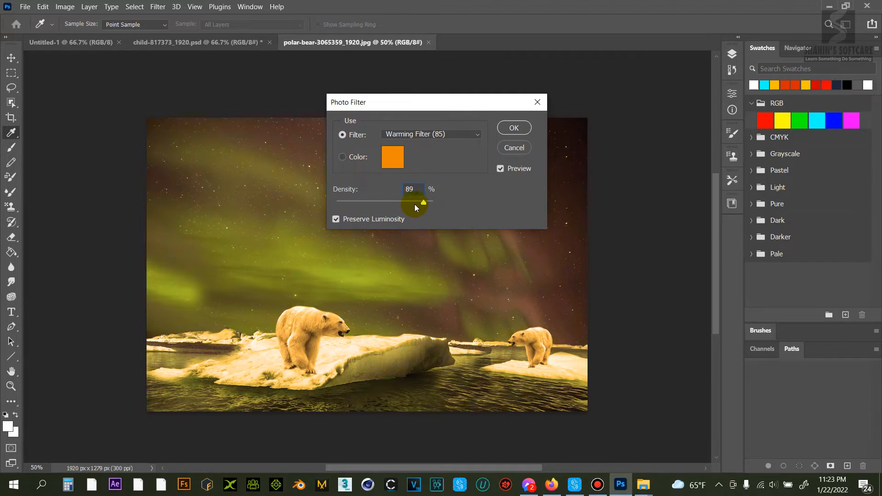
# - Change the photo filter to the custom green 00ff60 and try different densities, such as 69%
pyautogui.click(393, 158)
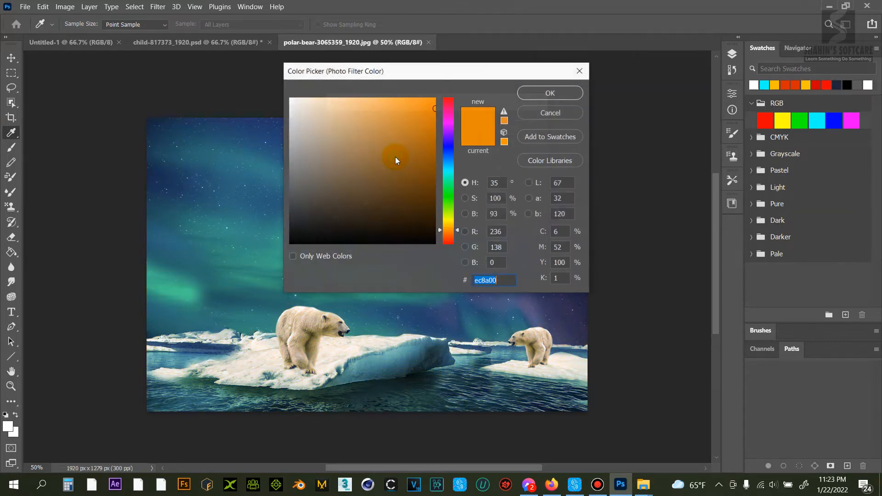
pyautogui.click(446, 186)
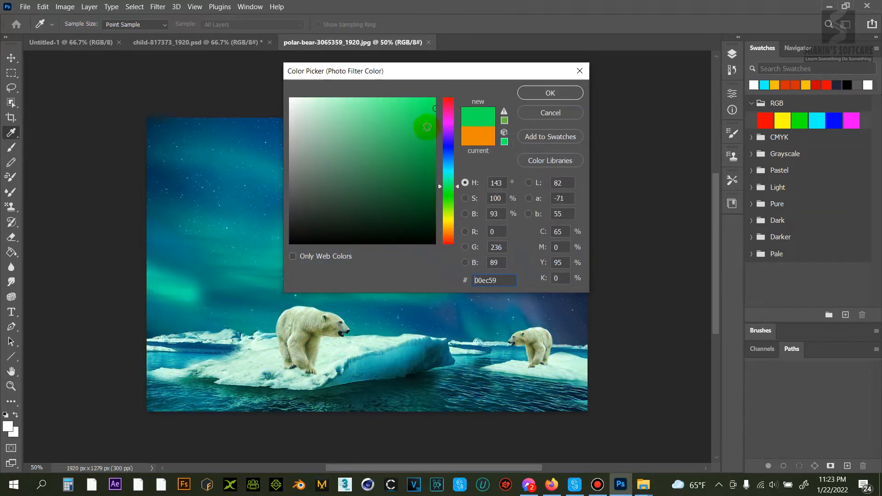
pyautogui.click(435, 99)
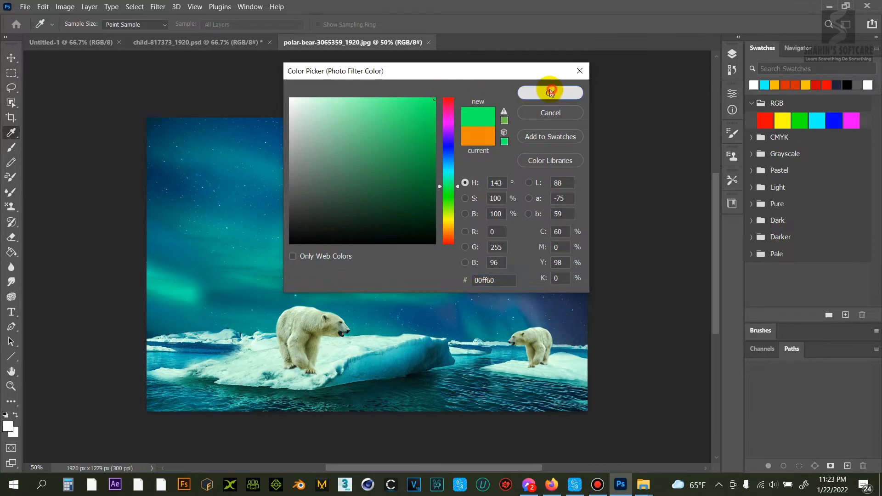
pyautogui.click(550, 92)
pyautogui.moveTo(367, 201); pyautogui.dragTo(377, 203)
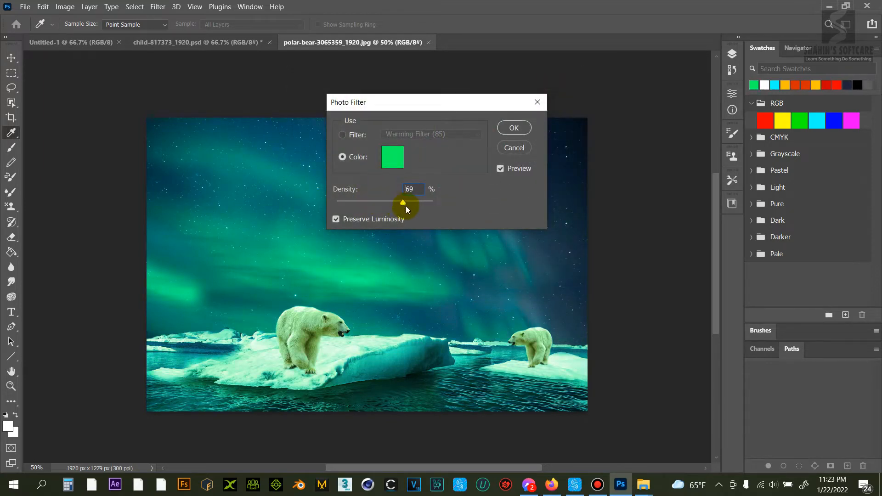
pyautogui.moveTo(444, 207); pyautogui.dragTo(367, 211)
# - Change the photo filter color to red ff0000, preview it at 100% density, and discard the filter
pyautogui.click(393, 157)
pyautogui.click(447, 241)
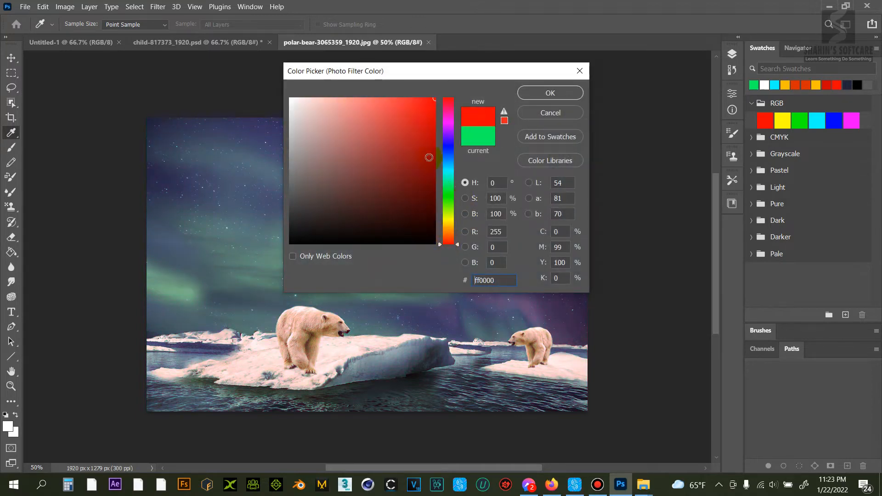
pyautogui.click(551, 94)
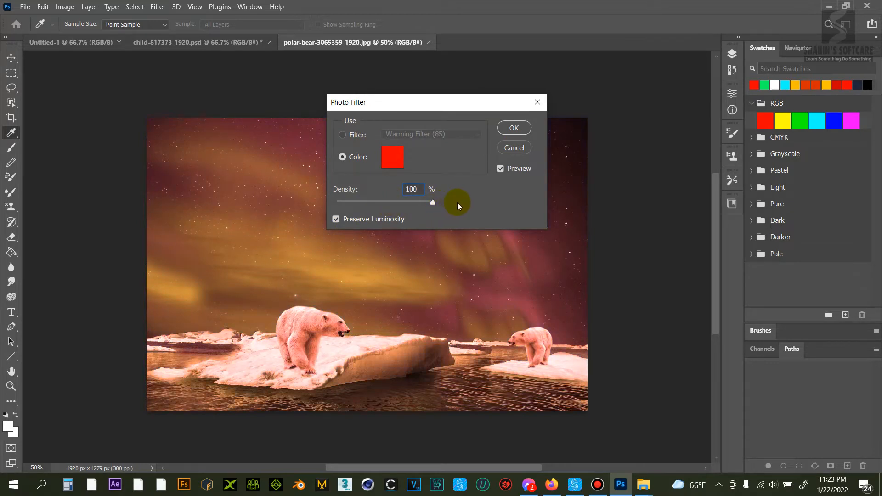
pyautogui.click(513, 148)
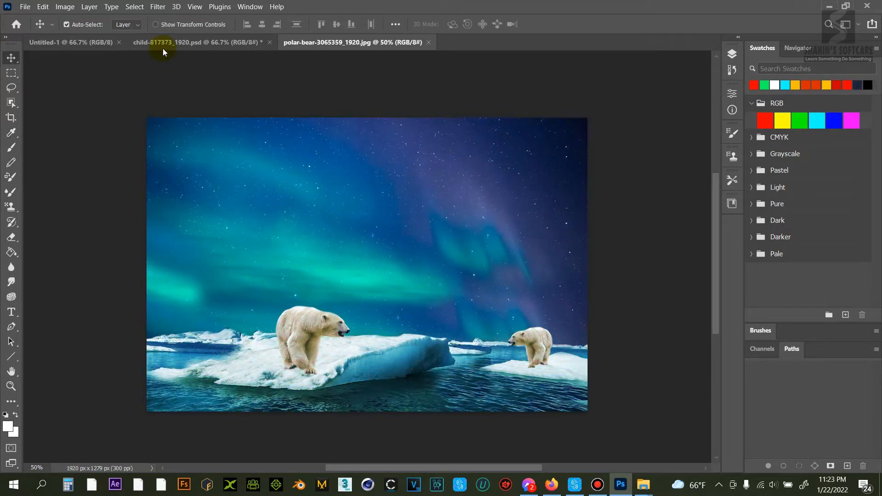
# - Preview a Channel Mixer adjustment on the Red output channel with red +94%, green -39% and blue +61%, and discard it
pyautogui.click(65, 8)
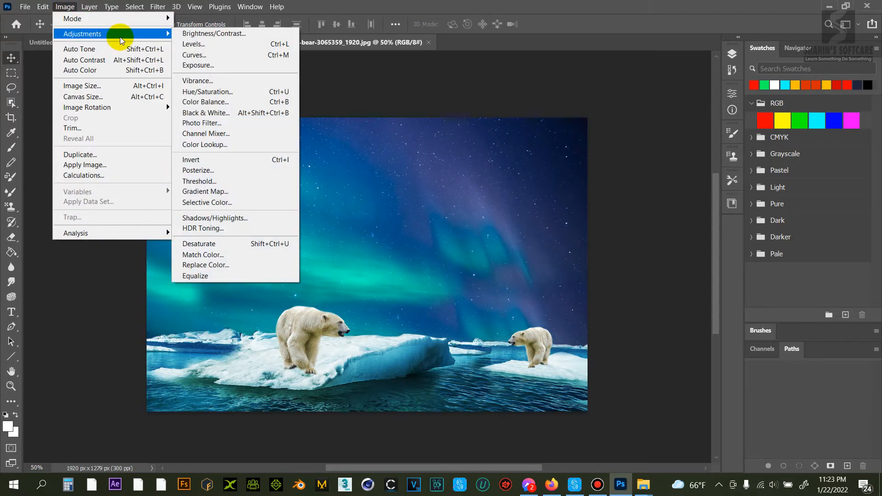
pyautogui.moveTo(154, 34)
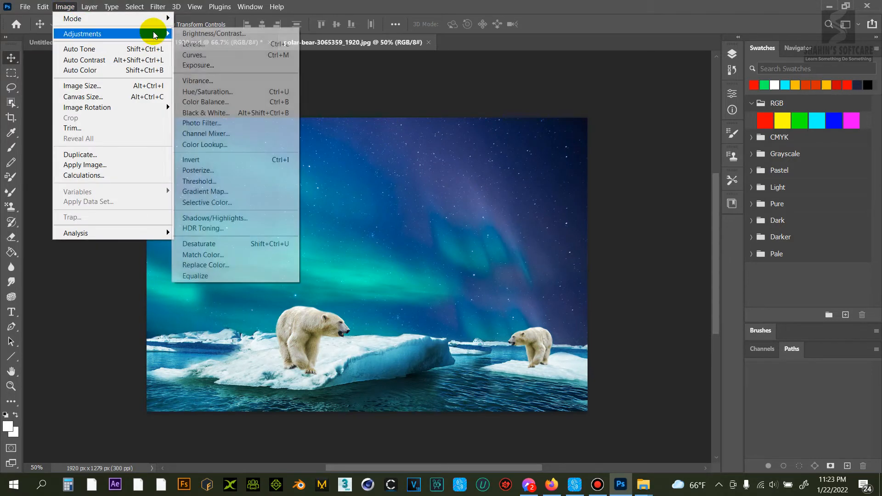
pyautogui.click(208, 134)
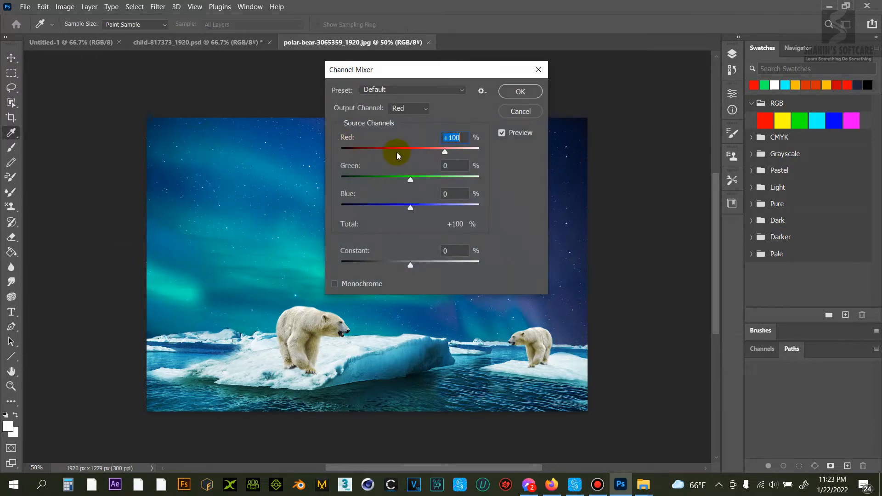
pyautogui.moveTo(446, 153); pyautogui.dragTo(431, 210)
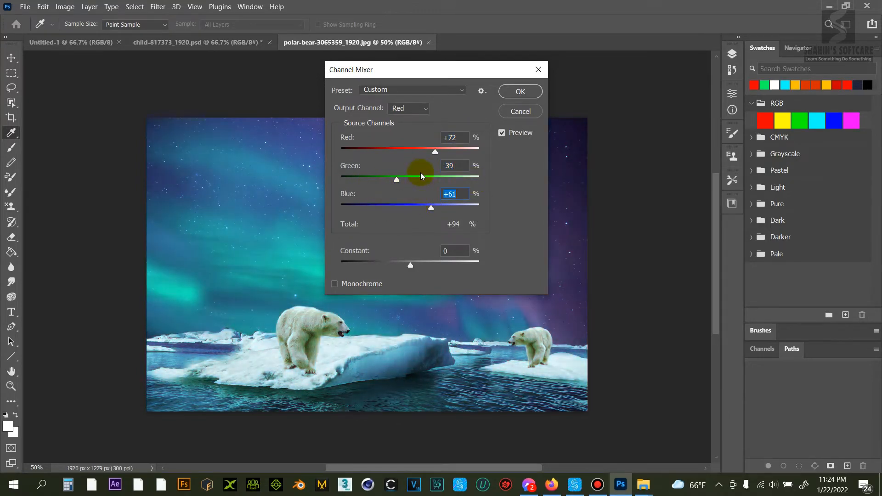
pyautogui.moveTo(436, 154)
pyautogui.mouseDown()
pyautogui.moveTo(374, 149)
pyautogui.moveTo(443, 152)
pyautogui.mouseUp()
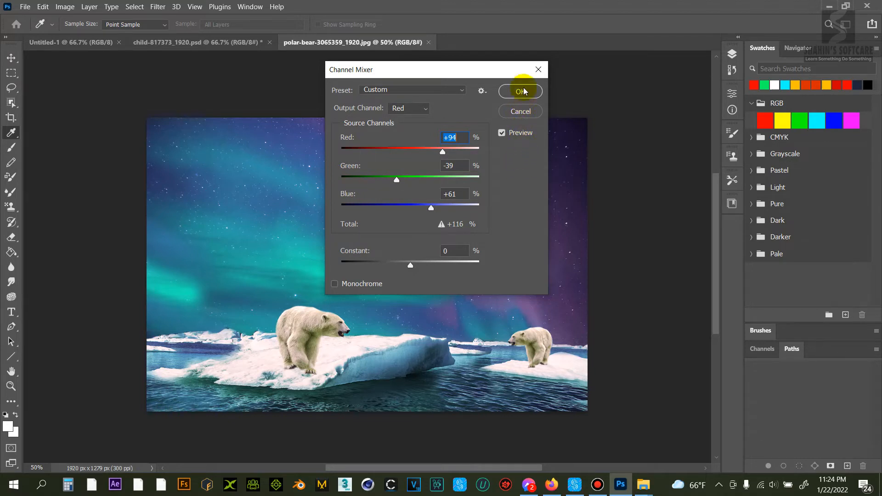
pyautogui.click(520, 112)
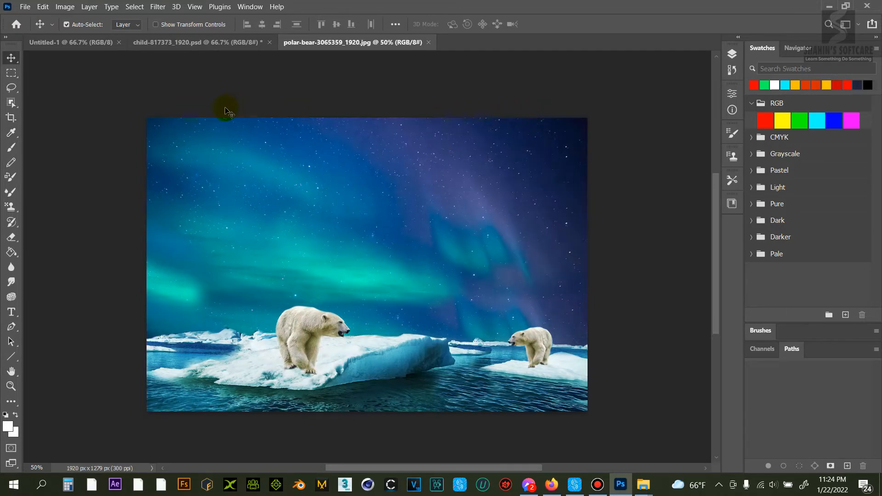
# - Look through the 3D LUT files available in the Color Lookup adjustment, and leave it without applying one
pyautogui.click(65, 7)
pyautogui.moveTo(82, 35)
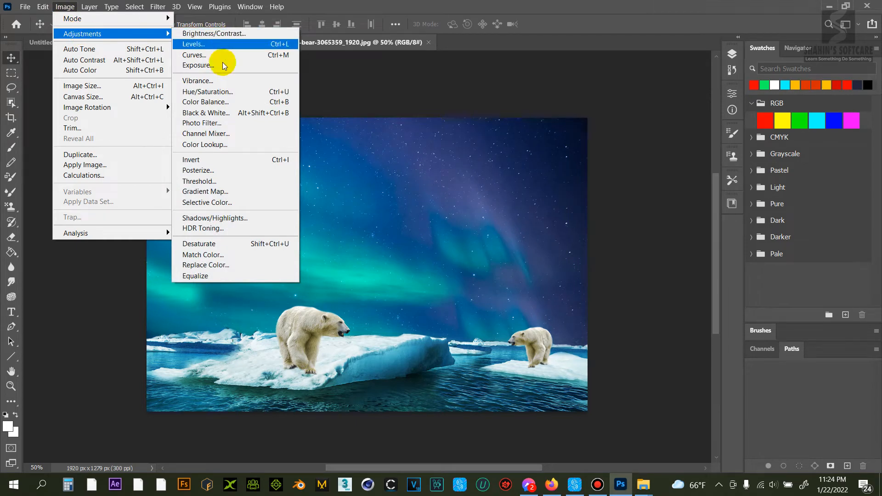
pyautogui.click(214, 146)
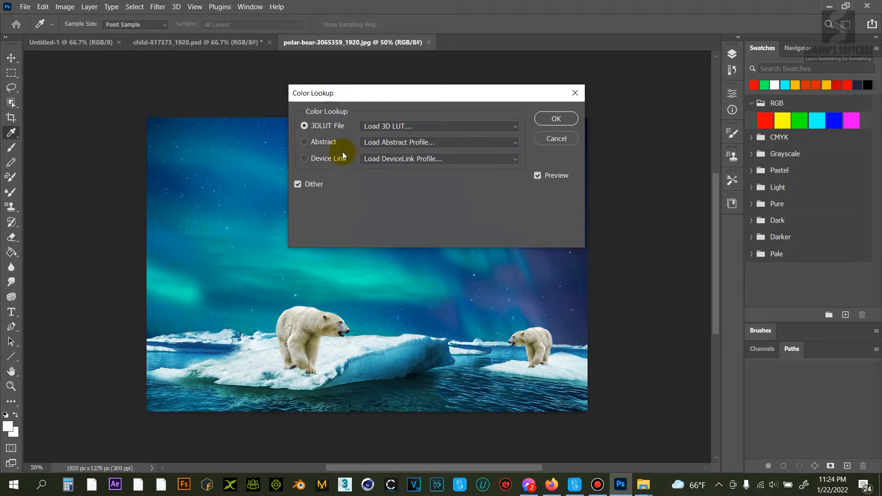
pyautogui.click(515, 128)
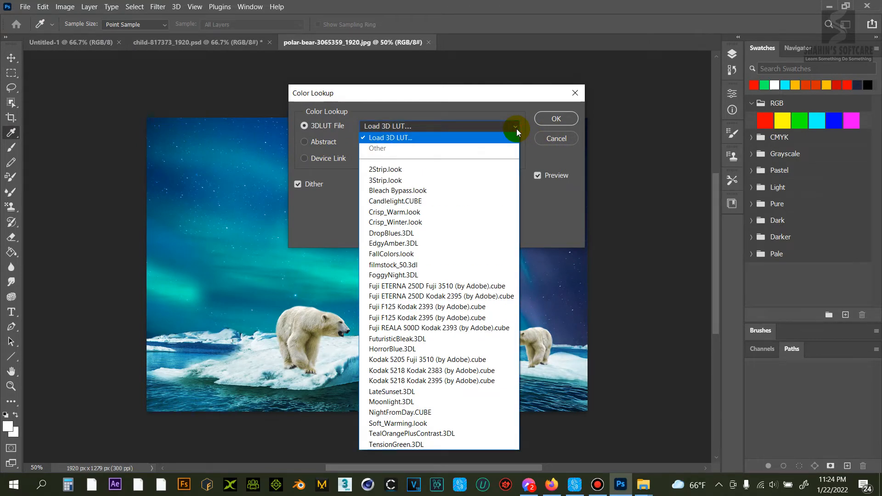
pyautogui.click(516, 129)
pyautogui.click(560, 140)
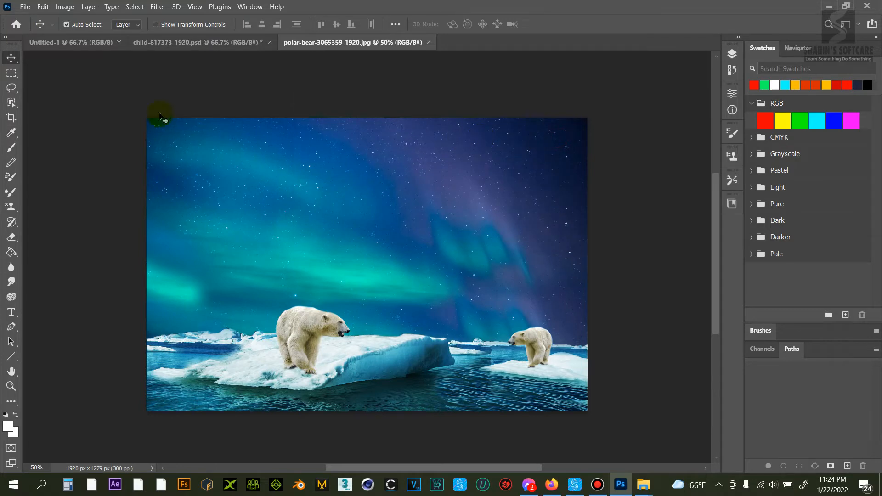
# - Invert the colors of the polar bear image, and undo the inversion
pyautogui.click(65, 6)
pyautogui.moveTo(112, 35)
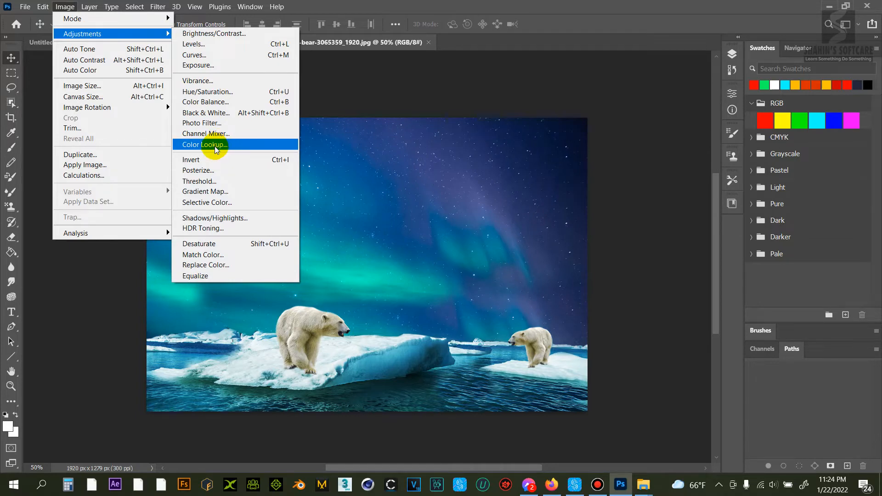
pyautogui.click(201, 160)
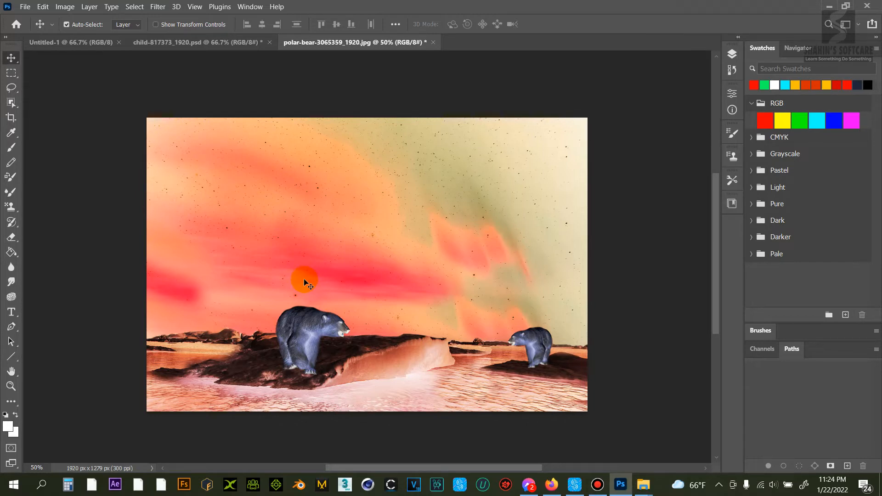
pyautogui.hotkey('ctrl', 'z')
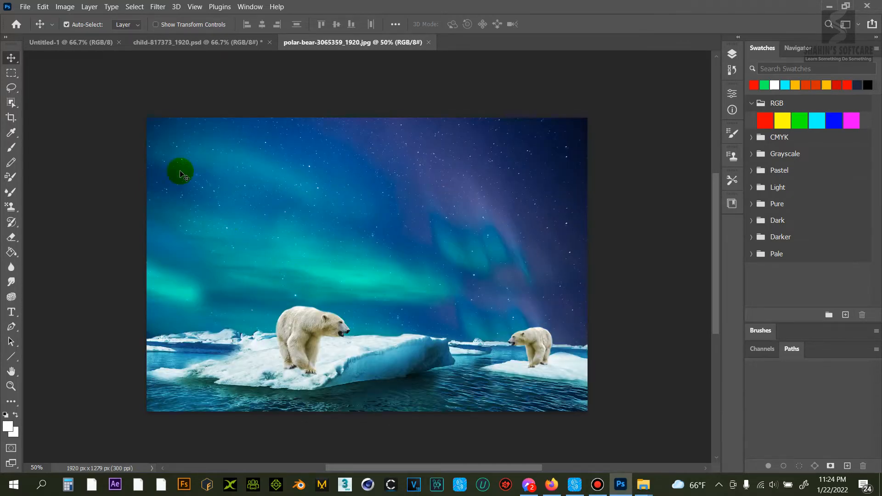
# - Preview a Posterize adjustment at different level counts, such as 35, and discard it
pyautogui.click(63, 7)
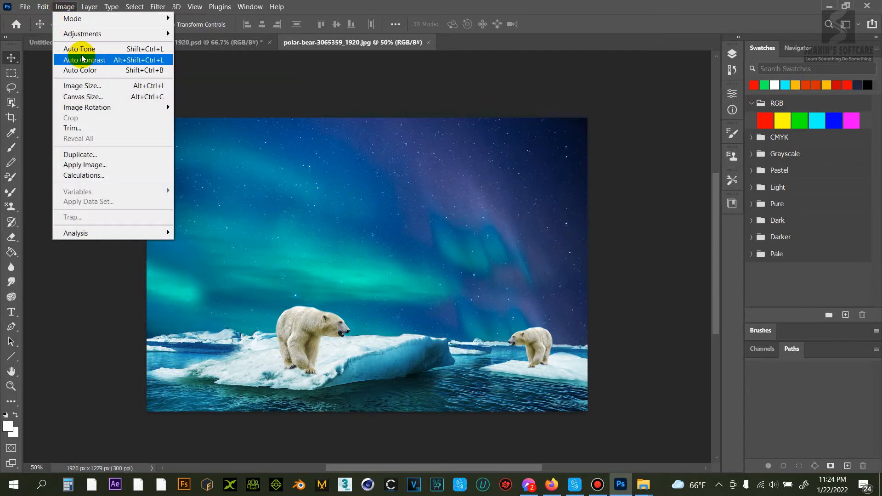
pyautogui.moveTo(95, 35)
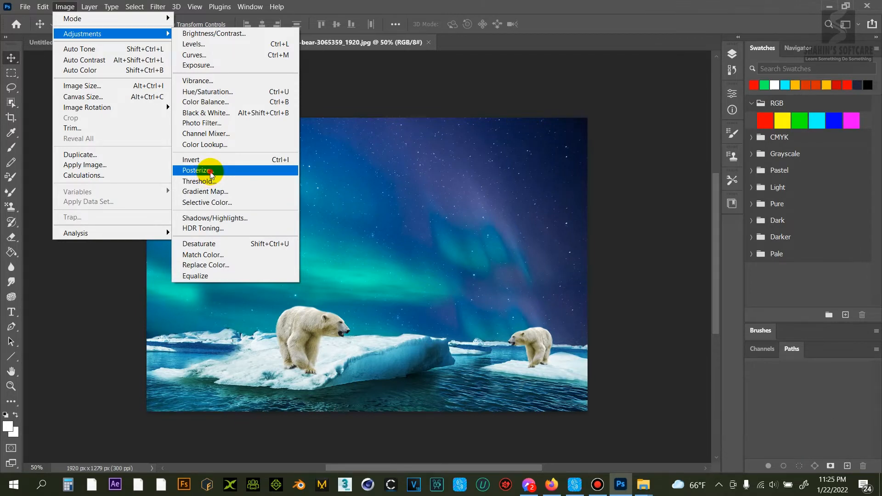
pyautogui.click(212, 175)
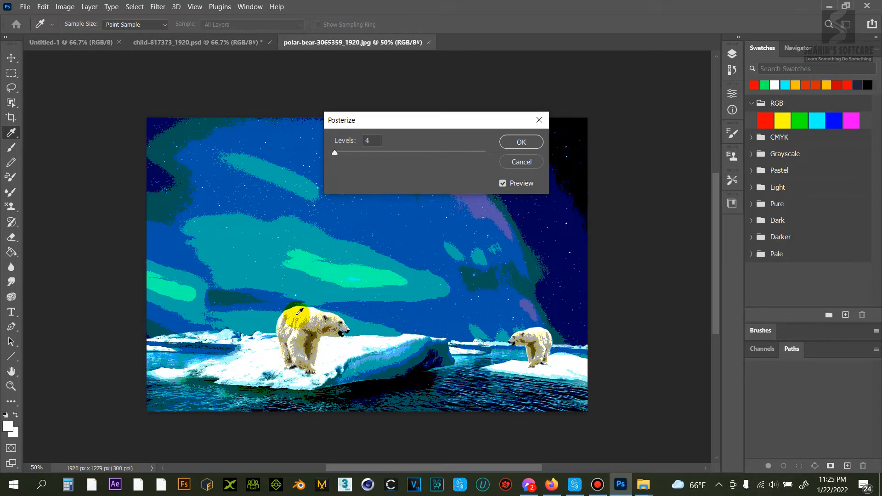
pyautogui.moveTo(335, 152); pyautogui.dragTo(349, 153)
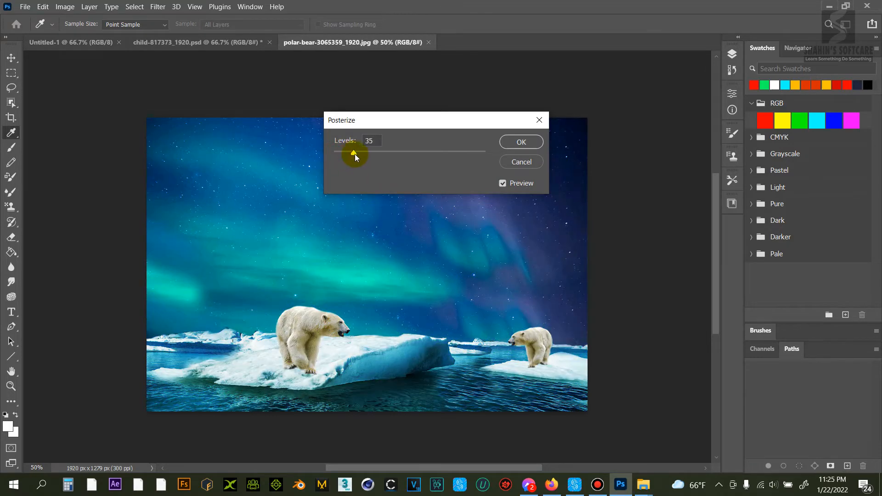
pyautogui.moveTo(418, 153); pyautogui.dragTo(352, 157)
pyautogui.click(359, 155)
pyautogui.click(528, 164)
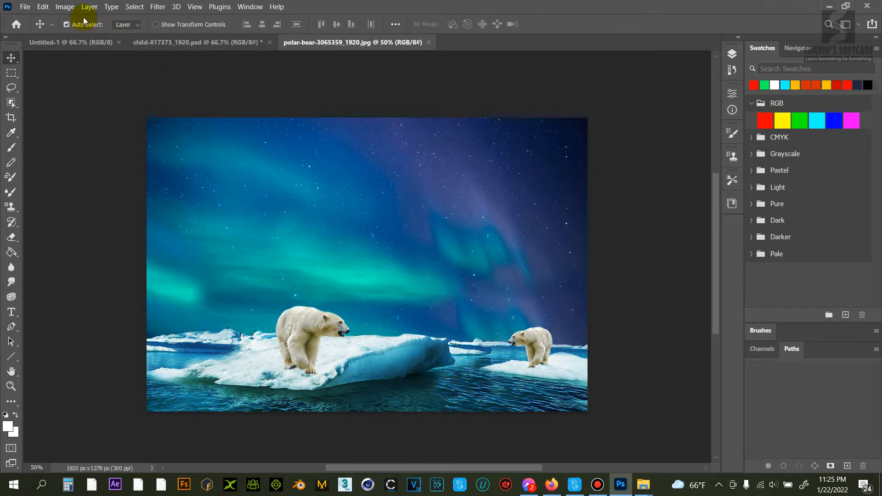
# - Preview a Threshold adjustment, raising the level above 128, and discard it
pyautogui.click(65, 6)
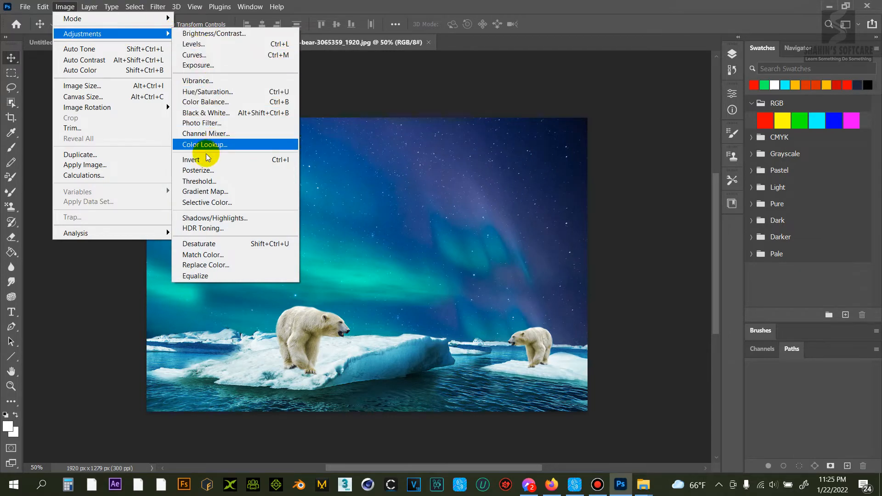
pyautogui.click(212, 181)
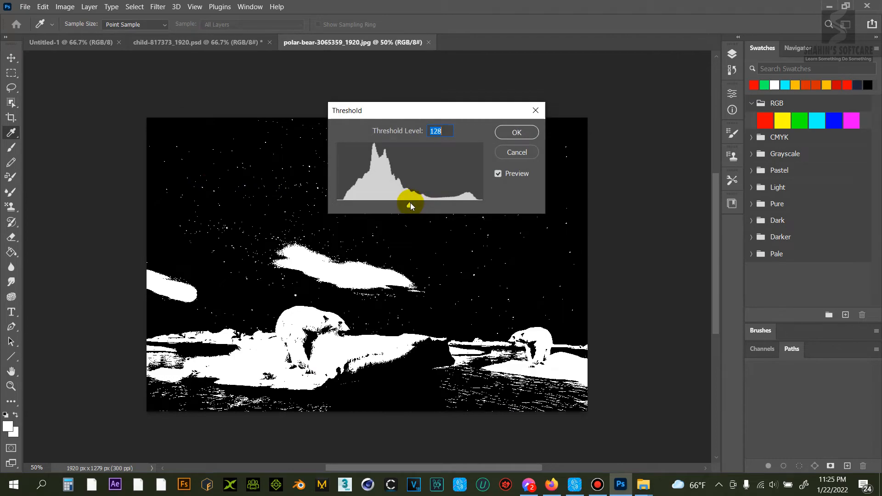
pyautogui.moveTo(410, 205); pyautogui.dragTo(451, 208)
pyautogui.click(520, 151)
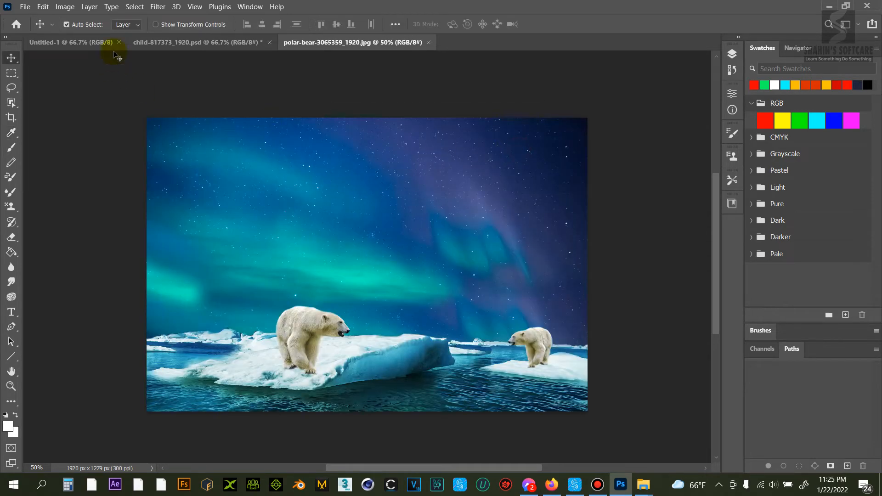
# - Start a Gradient Map adjustment and preview the third gradient of the Blues group on the image
pyautogui.click(64, 6)
pyautogui.moveTo(123, 36)
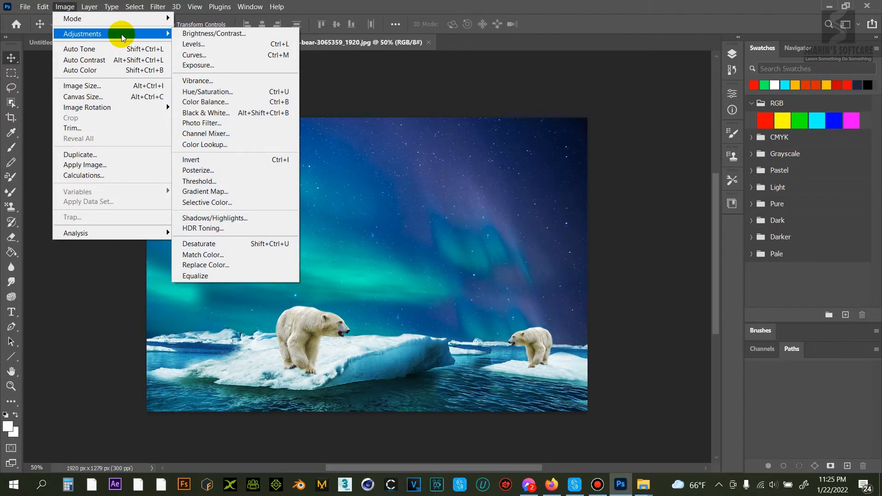
pyautogui.click(215, 218)
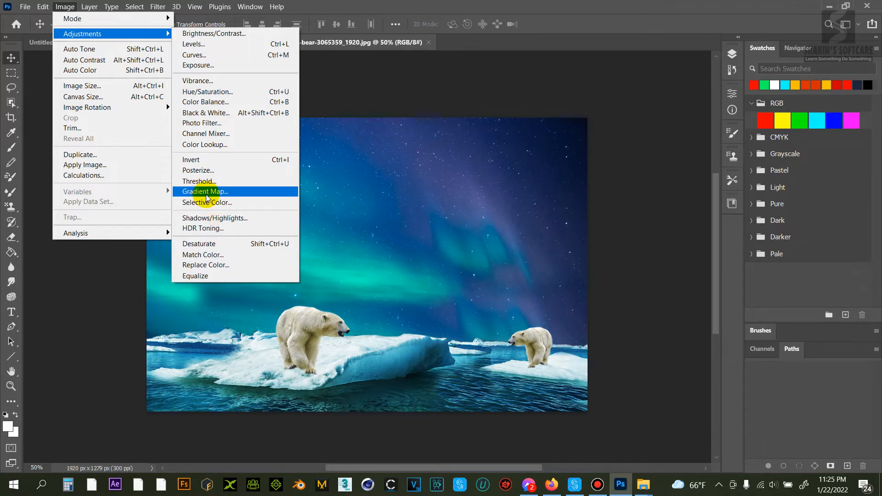
pyautogui.click(213, 192)
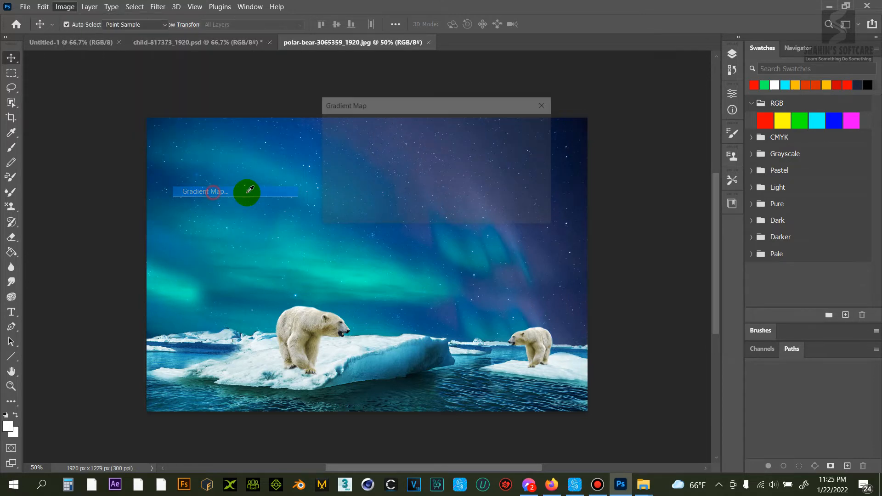
pyautogui.click(486, 142)
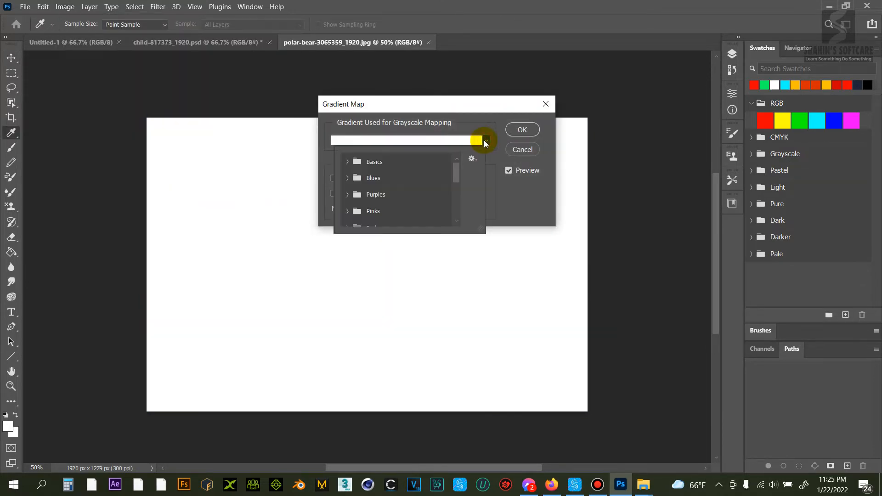
pyautogui.click(349, 162)
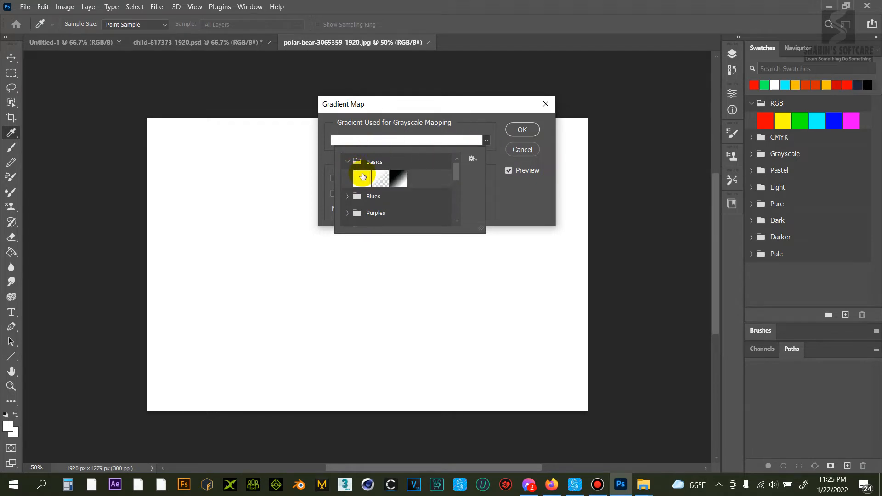
pyautogui.click(348, 187)
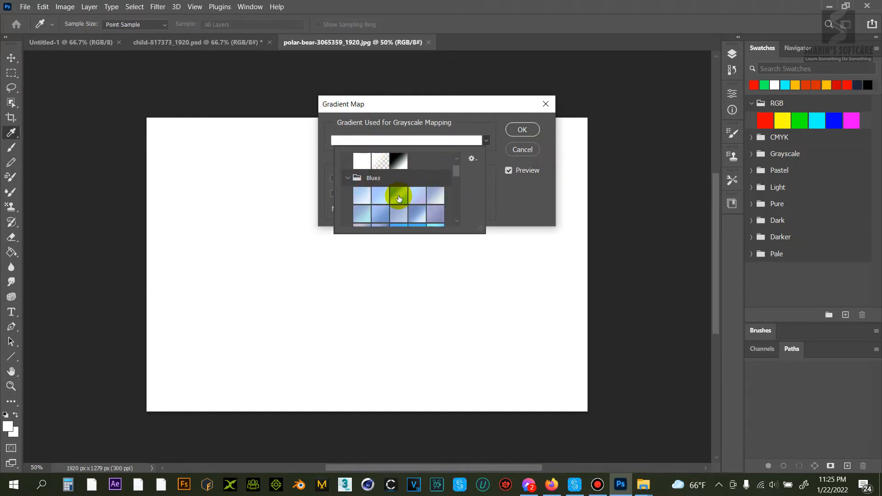
pyautogui.click(399, 197)
pyautogui.scroll(-2, 384, 199)
pyautogui.scroll(-4, 382, 200)
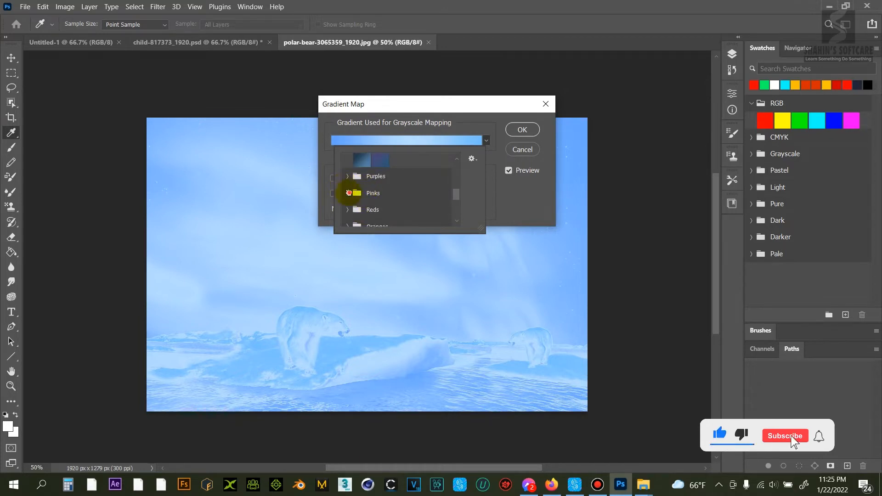
# - Preview a light pink gradient from Pinks and a yellow-to-orange one from Oranges, and discard the gradient map
pyautogui.click(348, 193)
pyautogui.click(398, 210)
pyautogui.scroll(-2, 359, 202)
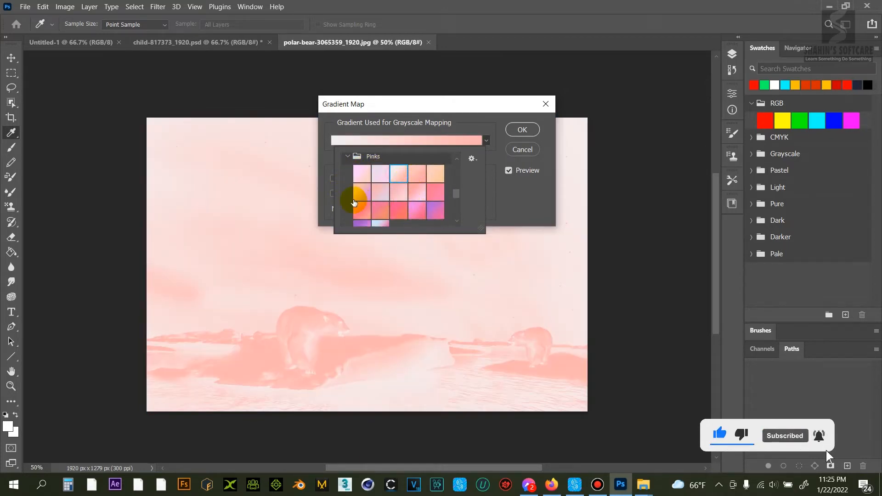
pyautogui.scroll(-3, 359, 202)
pyautogui.click(348, 190)
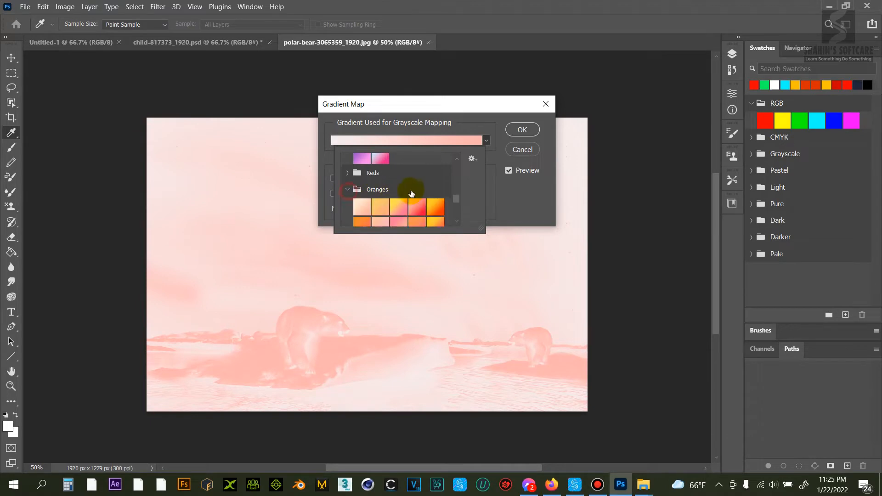
pyautogui.scroll(-2, 405, 196)
pyautogui.click(437, 182)
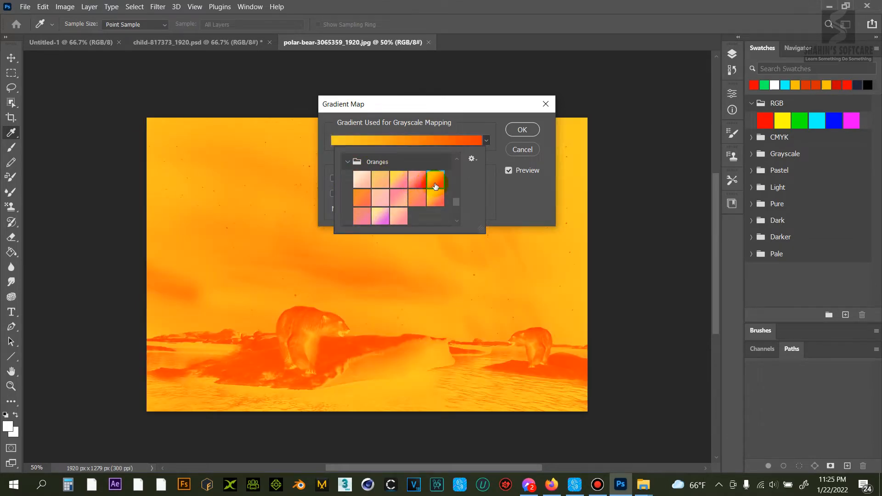
pyautogui.click(522, 149)
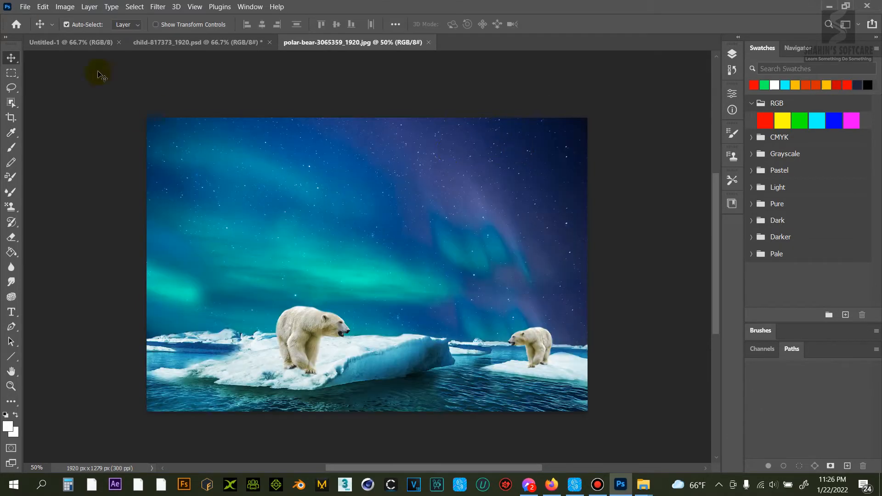
# - Start a Selective Color adjustment and set the Reds to cyan +5%, magenta +43% and black +14%
pyautogui.click(64, 9)
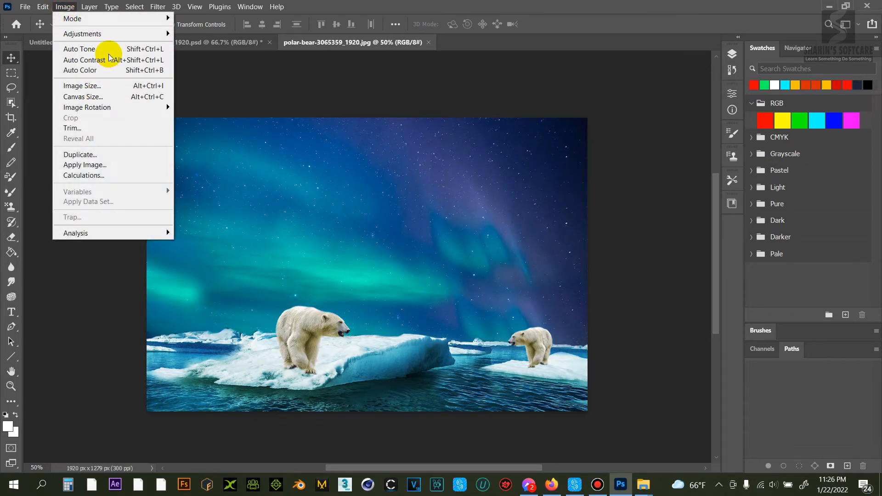
pyautogui.moveTo(119, 34)
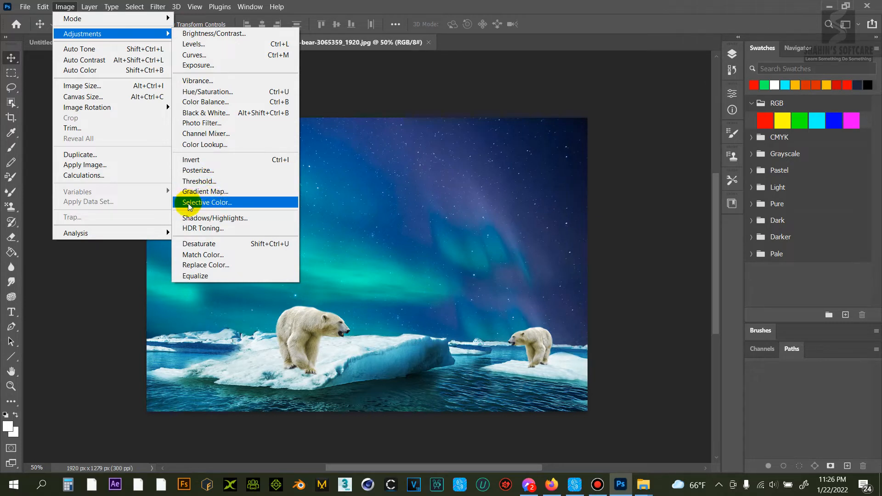
pyautogui.click(215, 202)
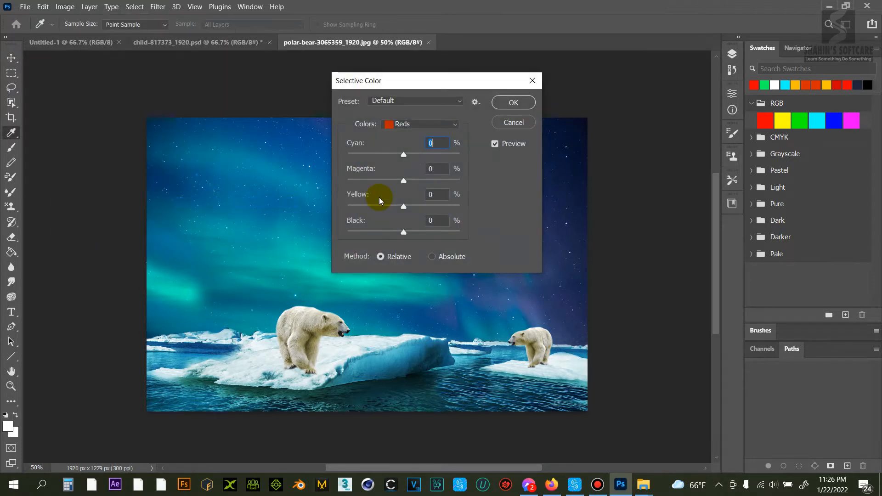
pyautogui.moveTo(403, 154); pyautogui.dragTo(428, 184)
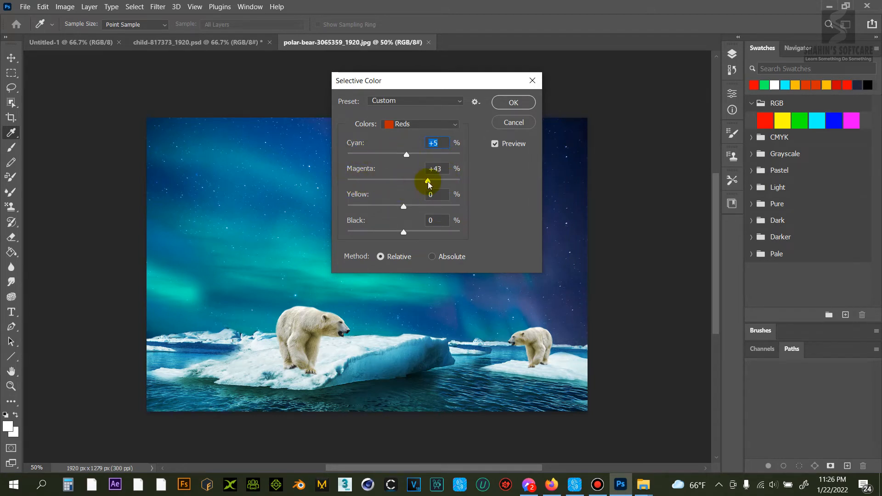
pyautogui.click(403, 233)
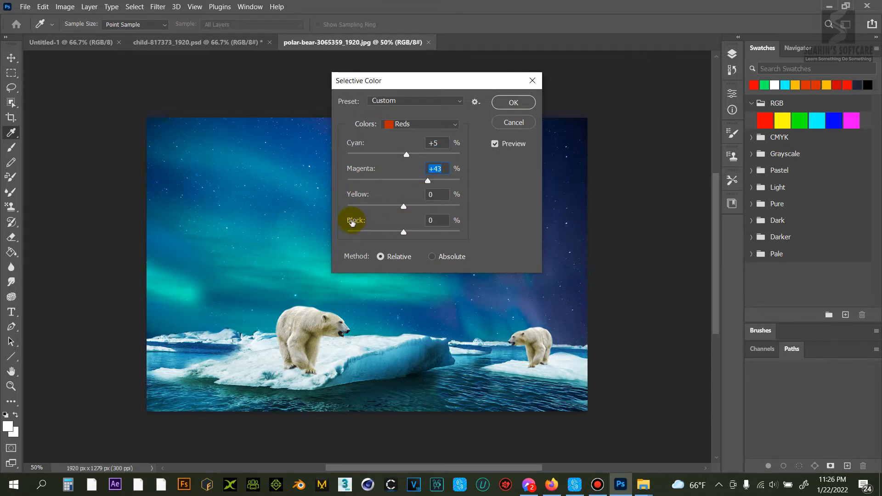
pyautogui.moveTo(407, 231)
pyautogui.mouseDown()
pyautogui.moveTo(461, 233)
pyautogui.moveTo(346, 233)
pyautogui.moveTo(411, 232)
pyautogui.mouseUp()
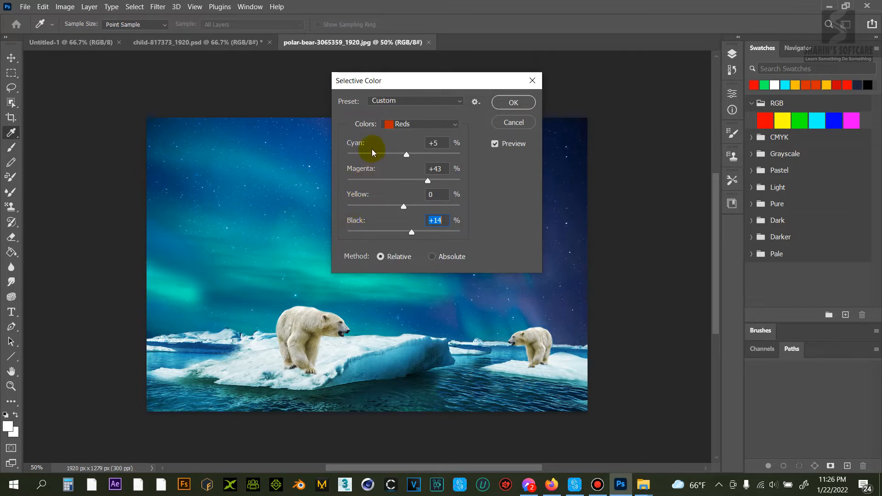
# - Lower the cyan, magenta and yellow amounts for the Yellows, and discard the Selective Color adjustment
pyautogui.click(453, 125)
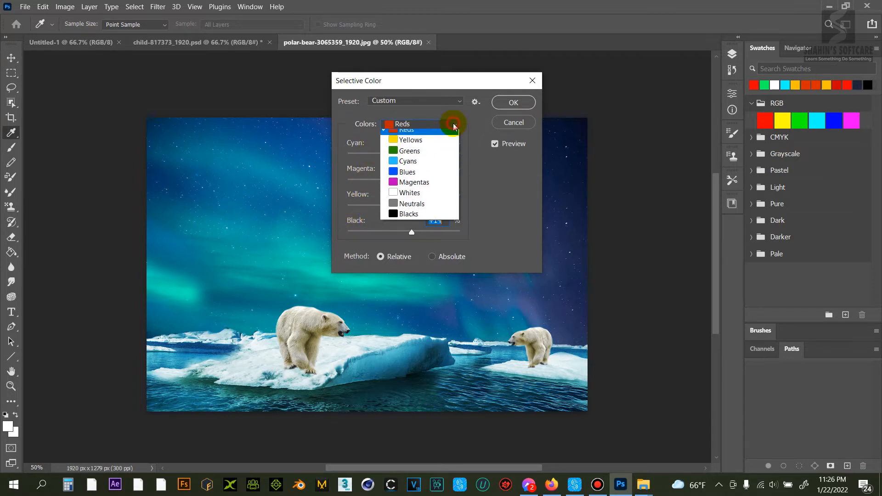
pyautogui.click(426, 144)
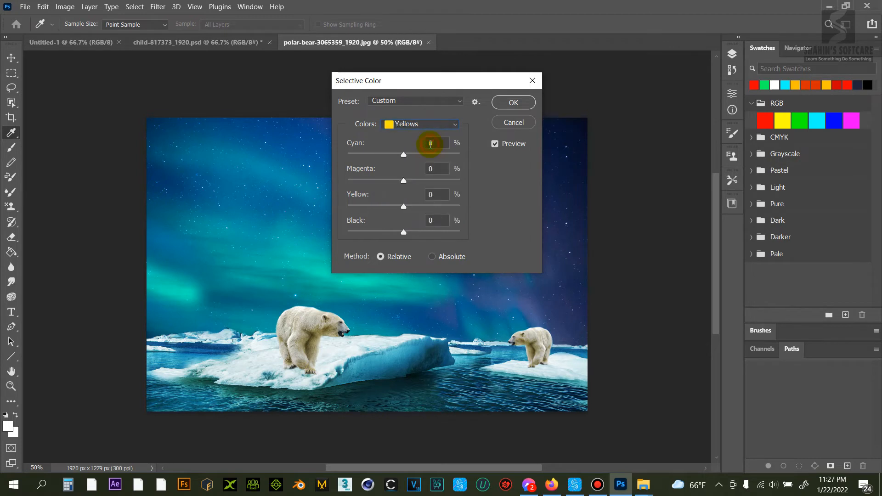
pyautogui.moveTo(404, 154); pyautogui.dragTo(361, 182)
pyautogui.moveTo(403, 206); pyautogui.dragTo(370, 206)
pyautogui.click(514, 109)
pyautogui.press('v')
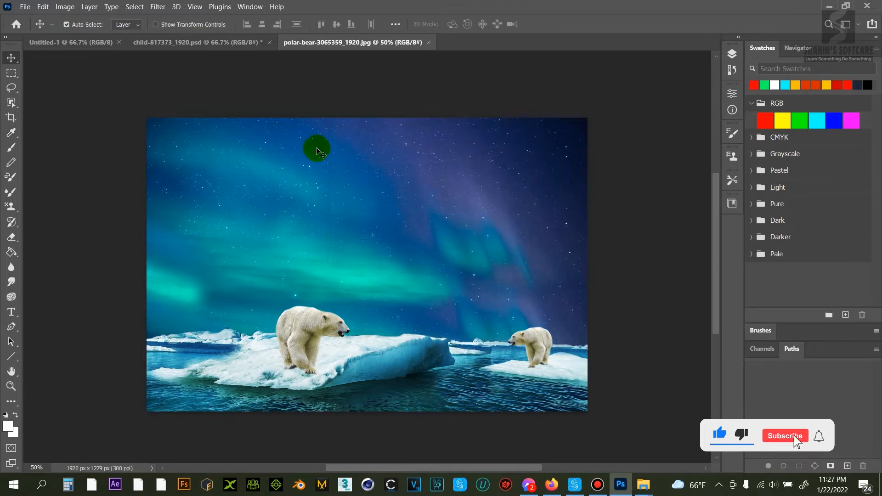
# - Preview a Shadows/Highlights adjustment with shadows at 3% and a raised highlights amount, and discard it
pyautogui.click(65, 6)
pyautogui.moveTo(113, 34)
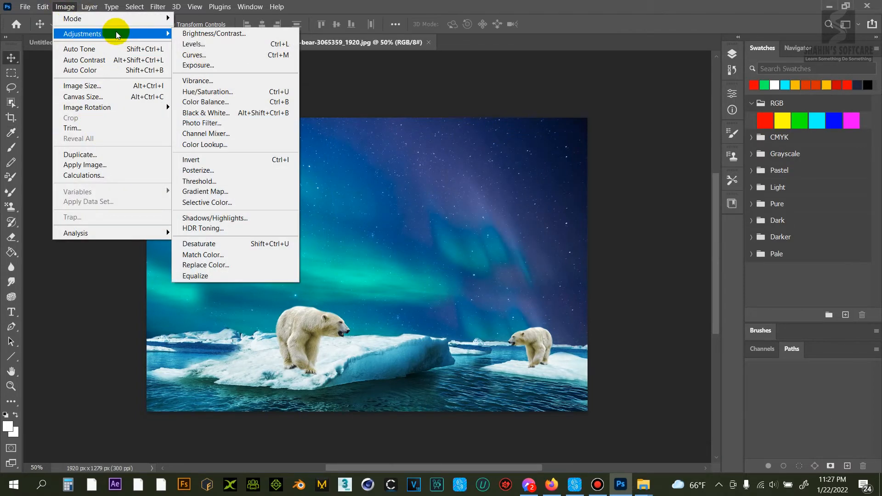
pyautogui.click(203, 219)
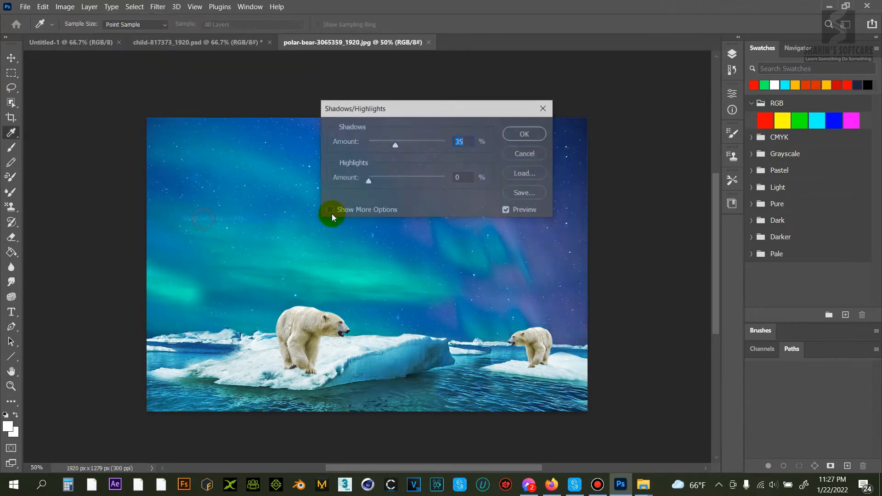
pyautogui.moveTo(396, 145); pyautogui.dragTo(370, 146)
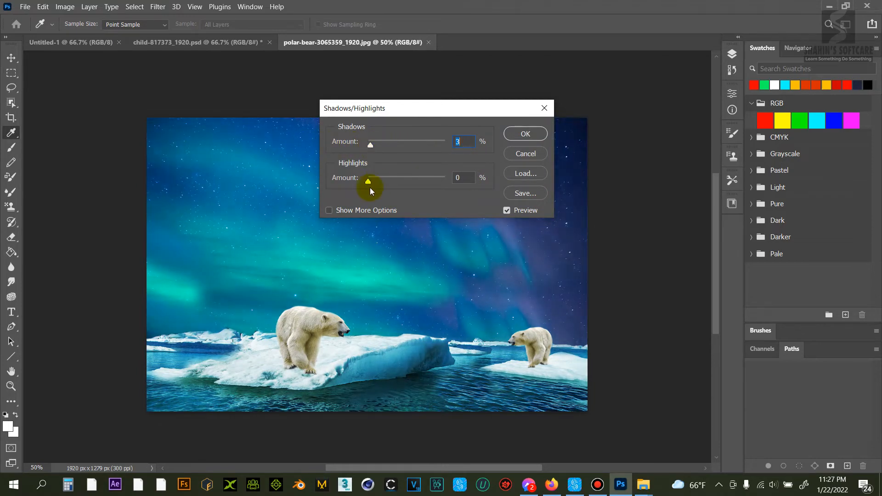
pyautogui.moveTo(389, 180)
pyautogui.mouseDown()
pyautogui.moveTo(448, 179)
pyautogui.moveTo(379, 180)
pyautogui.mouseUp()
pyautogui.click(531, 160)
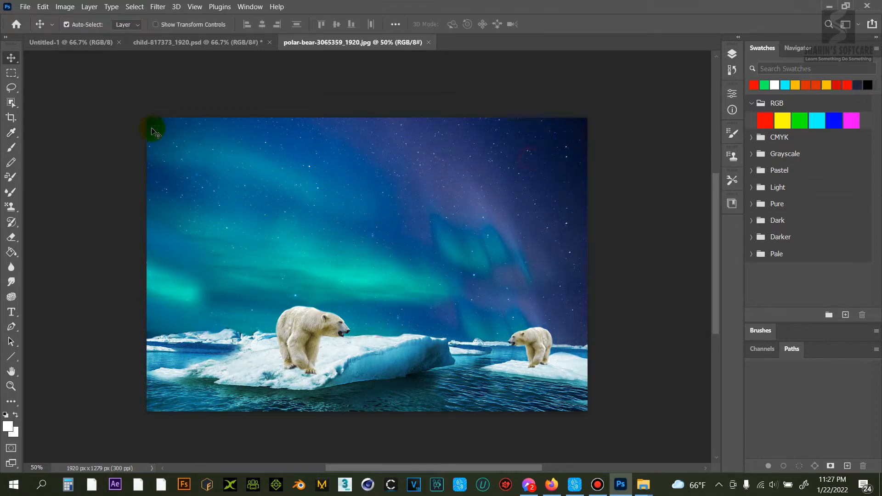
# - Start HDR Toning and set radius to 31 px, gamma to 0.68, exposure to -2.06 and detail to -100%
pyautogui.click(65, 7)
pyautogui.moveTo(65, 36)
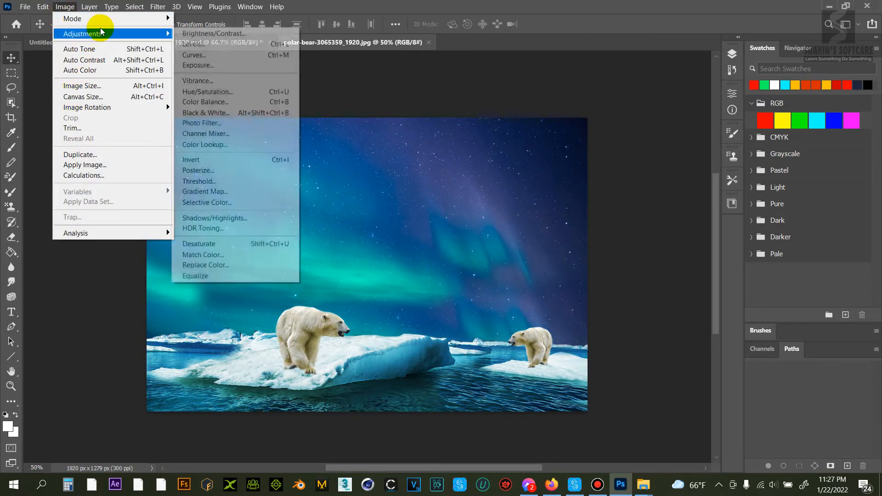
pyautogui.moveTo(157, 33)
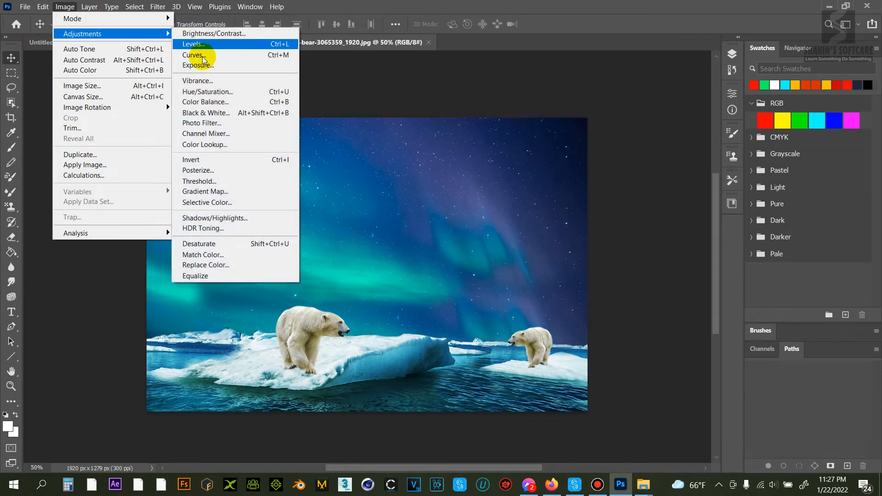
pyautogui.click(210, 229)
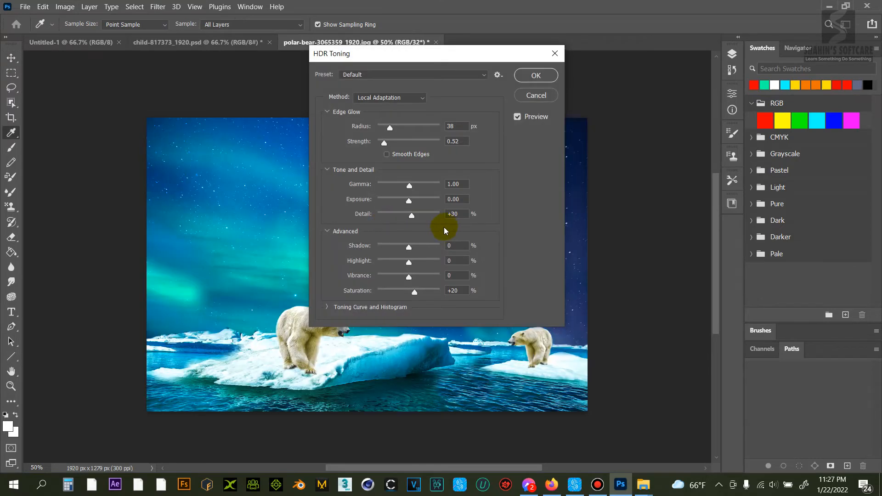
pyautogui.moveTo(442, 54); pyautogui.dragTo(582, 51)
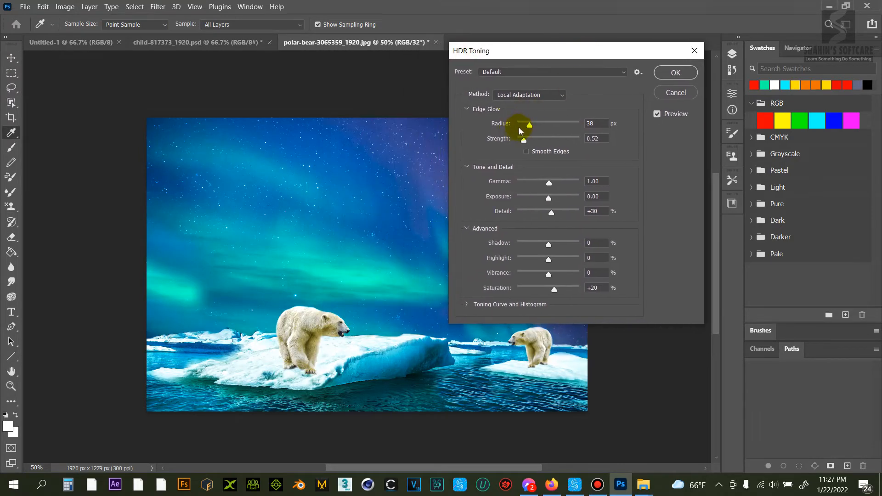
pyautogui.moveTo(526, 124); pyautogui.dragTo(528, 124)
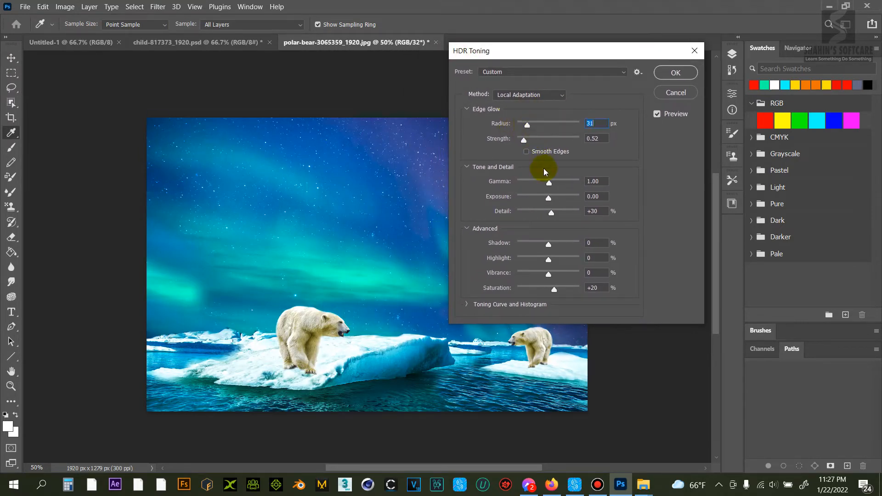
pyautogui.moveTo(550, 187); pyautogui.dragTo(502, 215)
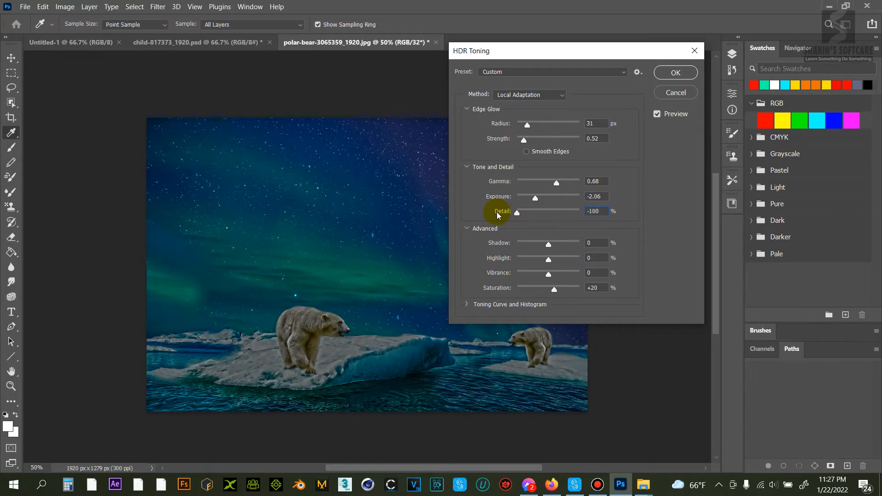
# - Set the HDR toning's detail to +300% and shadow to -10%, and discard the adjustment
pyautogui.moveTo(516, 210); pyautogui.dragTo(599, 216)
pyautogui.moveTo(549, 247)
pyautogui.mouseDown()
pyautogui.moveTo(572, 246)
pyautogui.moveTo(545, 246)
pyautogui.mouseUp()
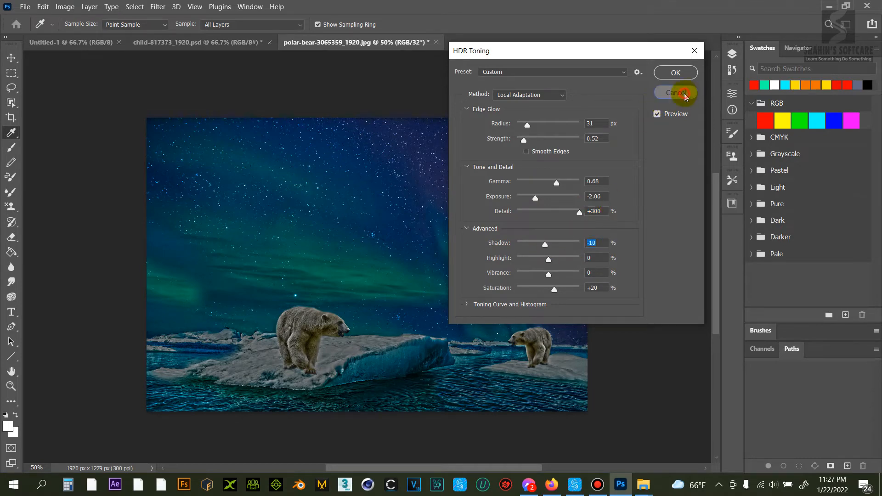
pyautogui.click(675, 93)
# - Desaturate the polar bear picture and undo the desaturation
pyautogui.click(60, 8)
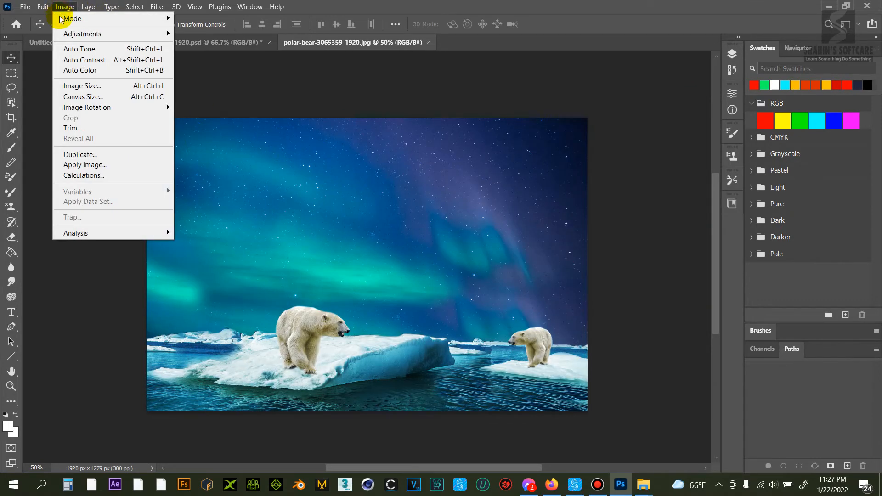
pyautogui.moveTo(109, 33)
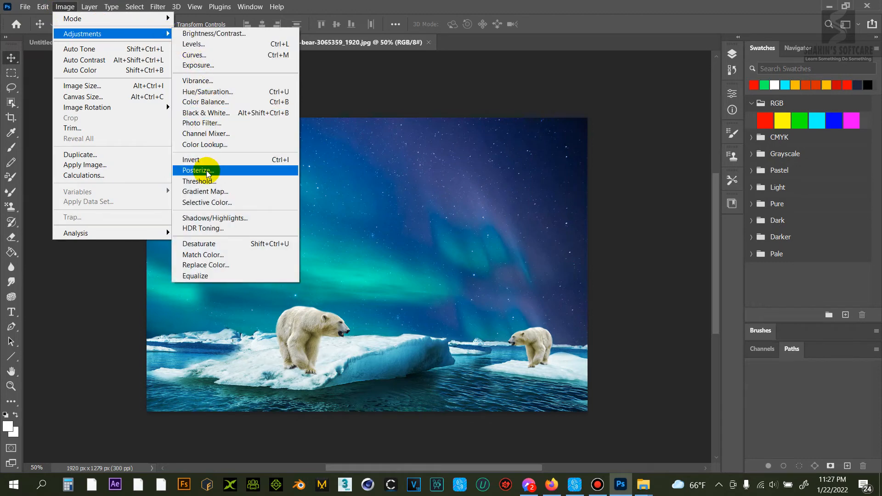
pyautogui.click(210, 244)
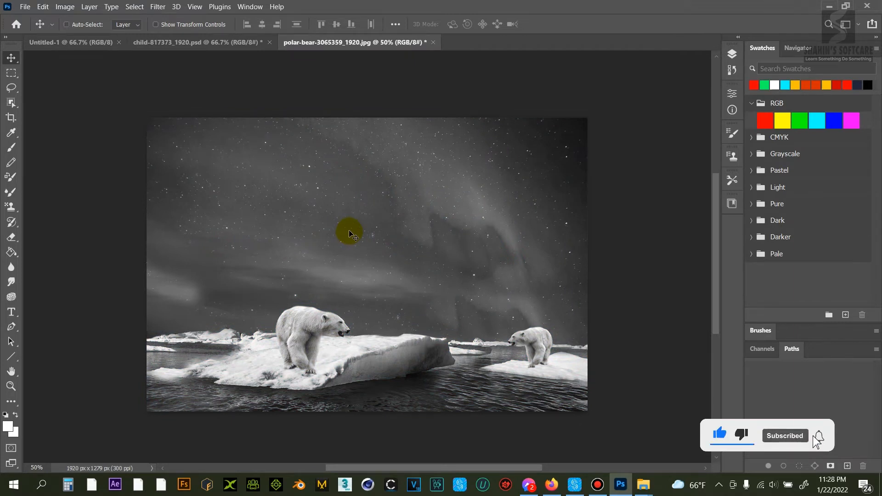
pyautogui.hotkey('ctrl', 'z')
# - Start a Match Color adjustment with luminance 148 and color intensity 1, keeping the picture in view beside the dialog
pyautogui.click(65, 7)
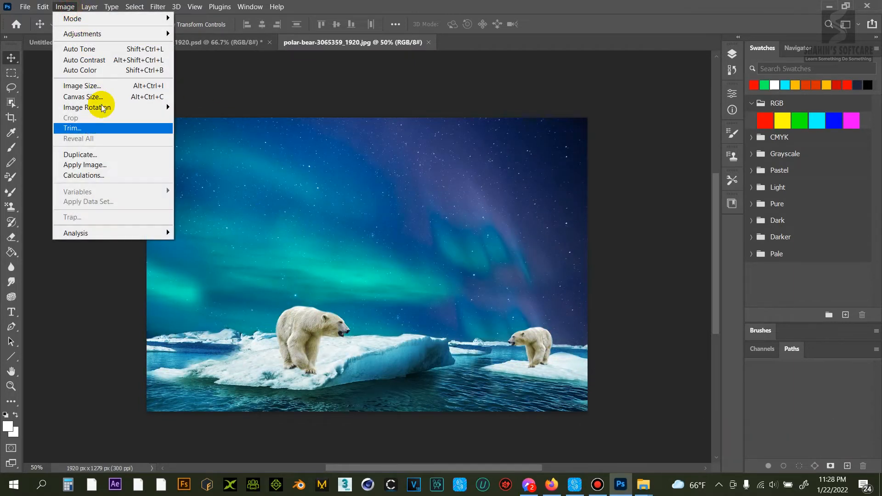
pyautogui.moveTo(111, 35)
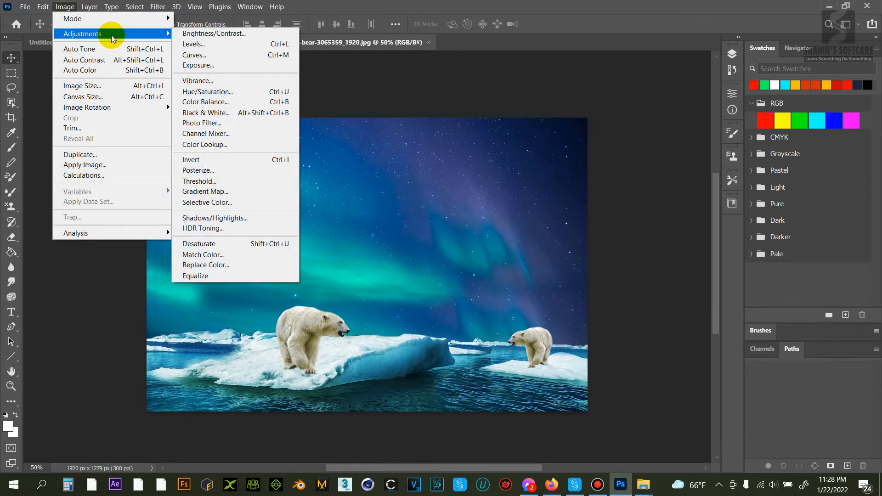
pyautogui.click(210, 254)
pyautogui.moveTo(403, 132); pyautogui.dragTo(432, 131)
pyautogui.moveTo(403, 160); pyautogui.dragTo(339, 191)
pyautogui.moveTo(393, 40); pyautogui.dragTo(565, 35)
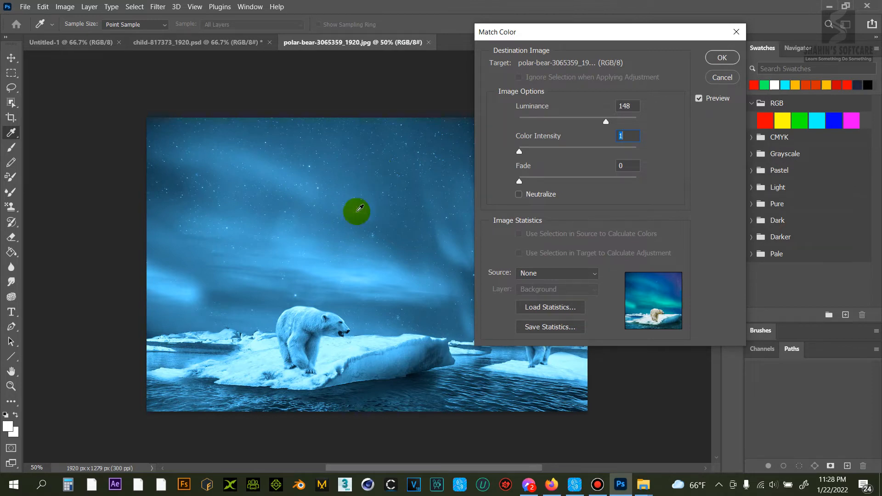
# - Set the Match Color fade to 44 and color intensity to 63, and discard the adjustment
pyautogui.moveTo(520, 180); pyautogui.dragTo(544, 184)
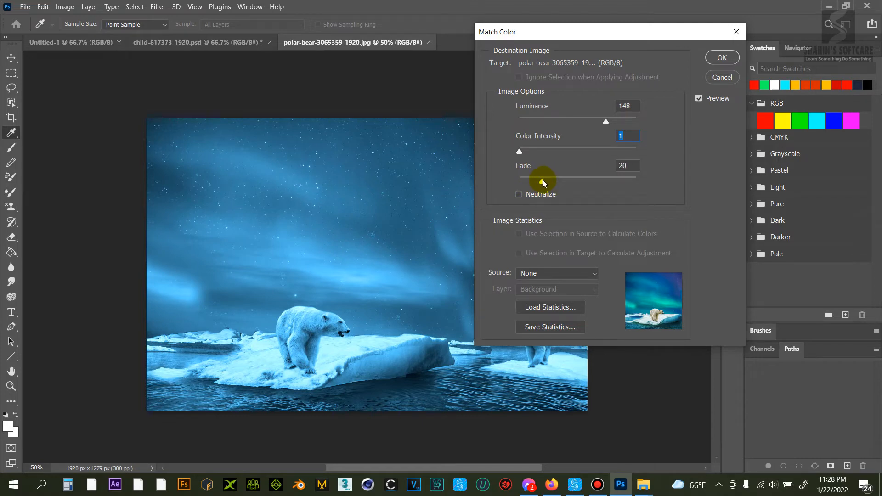
pyautogui.moveTo(543, 182); pyautogui.dragTo(569, 182)
pyautogui.moveTo(518, 150); pyautogui.dragTo(556, 150)
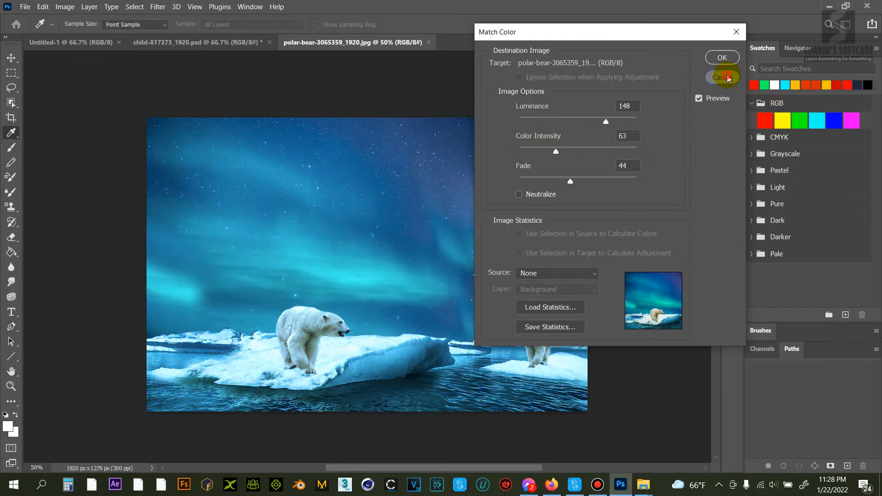
pyautogui.click(722, 76)
# - Start a Replace Color adjustment and set its fuzziness to 159
pyautogui.click(64, 7)
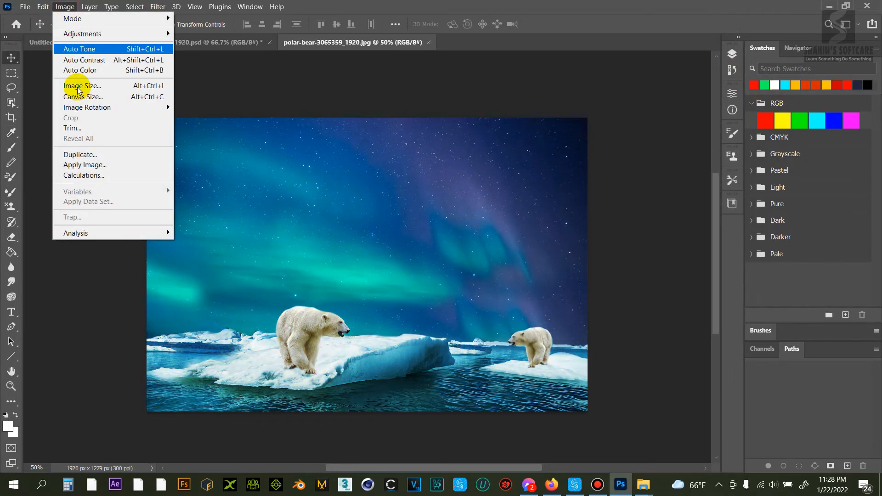
pyautogui.moveTo(46, 5)
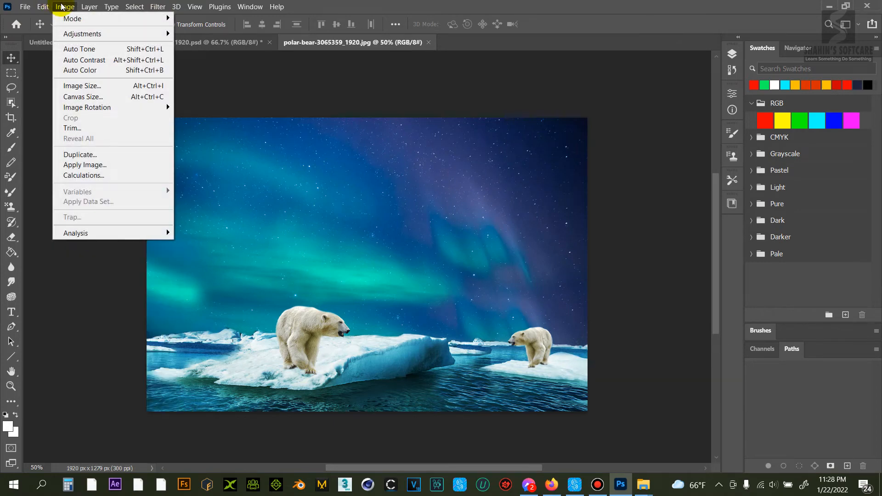
pyautogui.moveTo(70, 34)
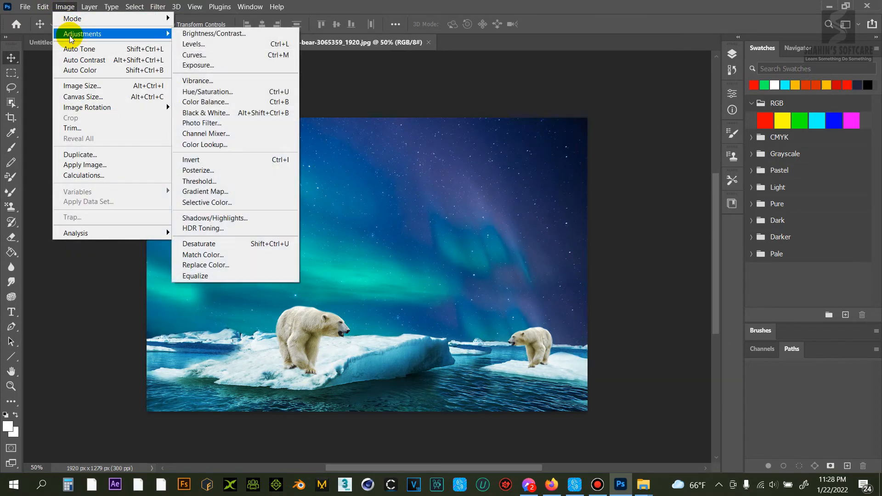
pyautogui.click(199, 266)
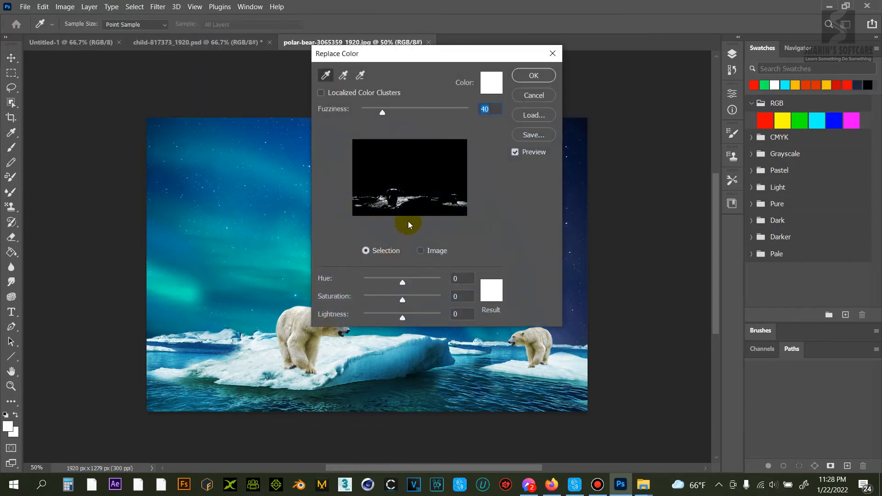
pyautogui.moveTo(385, 114); pyautogui.dragTo(447, 115)
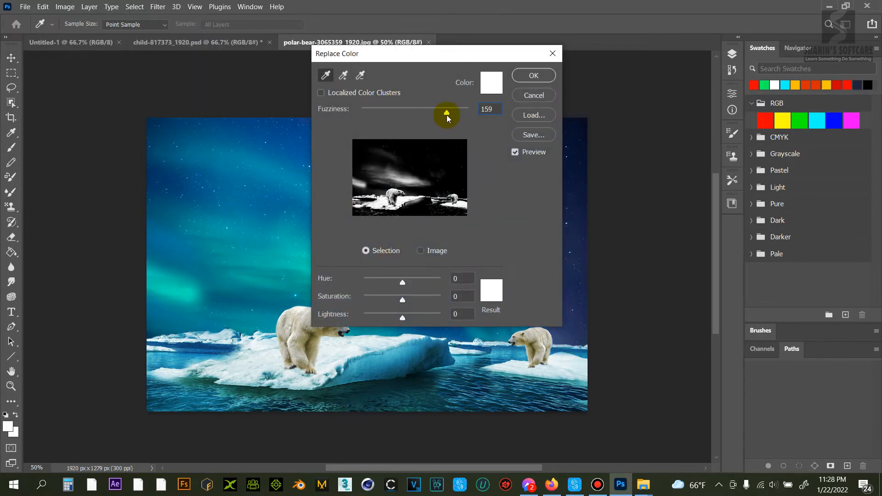
# - Choose red as the color to replace, set hue -73, saturation -24 and lightness +21, and close the Replace Color adjustment
pyautogui.click(491, 82)
pyautogui.click(431, 125)
pyautogui.click(550, 92)
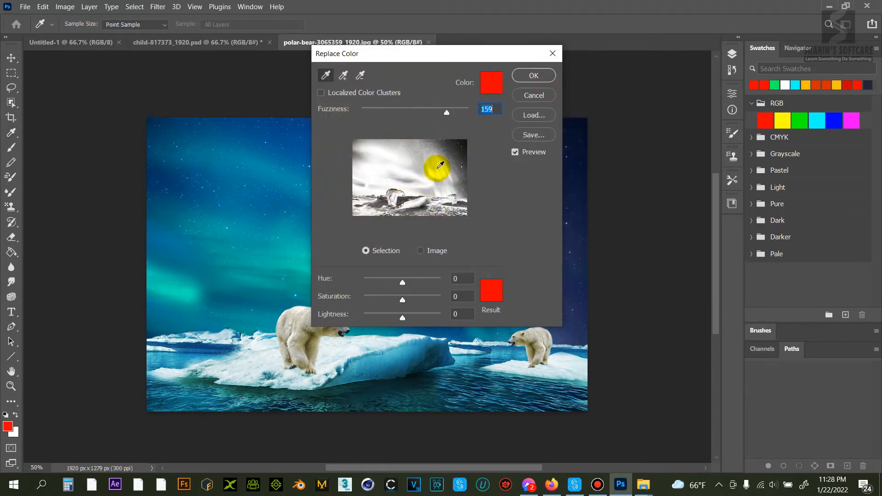
pyautogui.moveTo(403, 279); pyautogui.dragTo(410, 317)
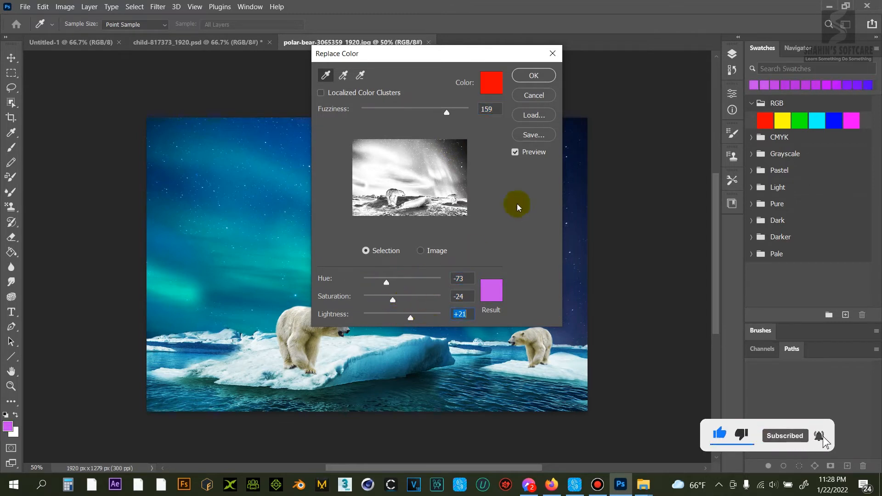
pyautogui.click(533, 76)
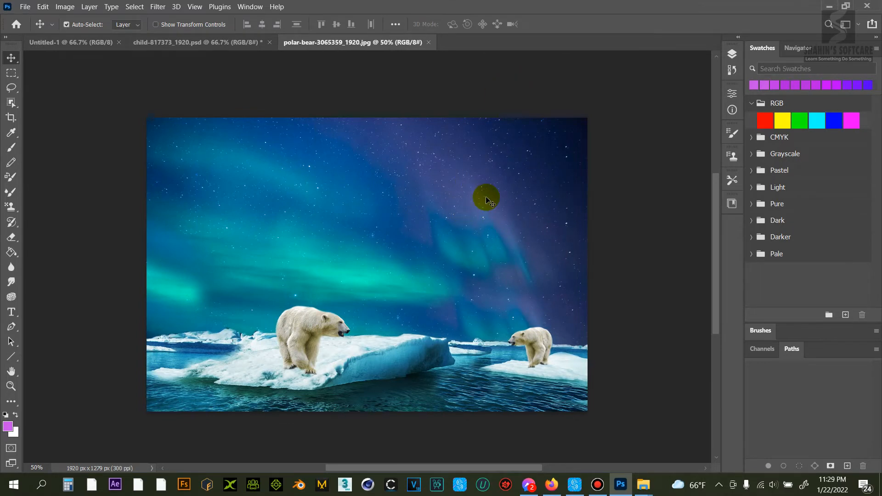
# - Equalize the polar bear picture and undo the equalization
pyautogui.click(66, 8)
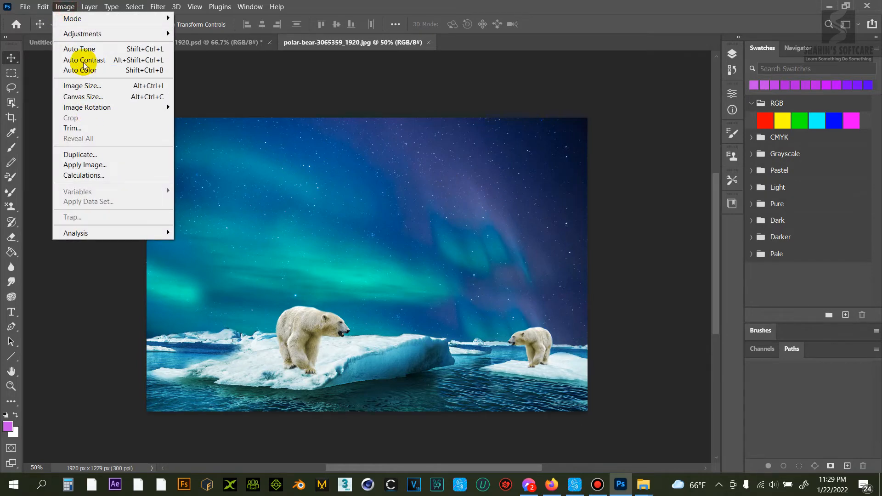
pyautogui.moveTo(105, 34)
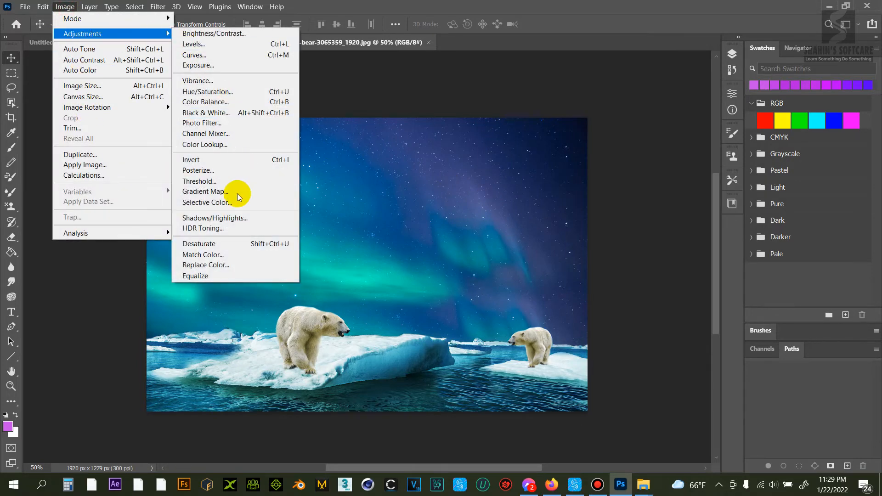
pyautogui.click(198, 277)
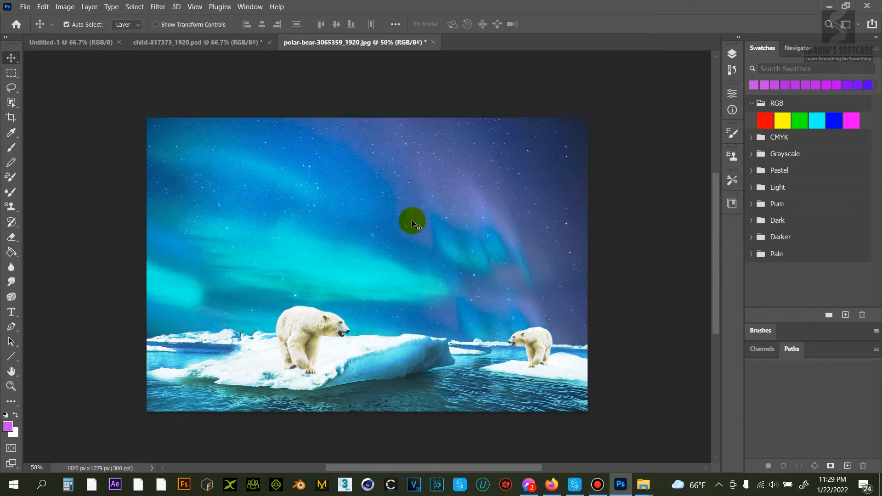
pyautogui.hotkey('ctrl', 'z')
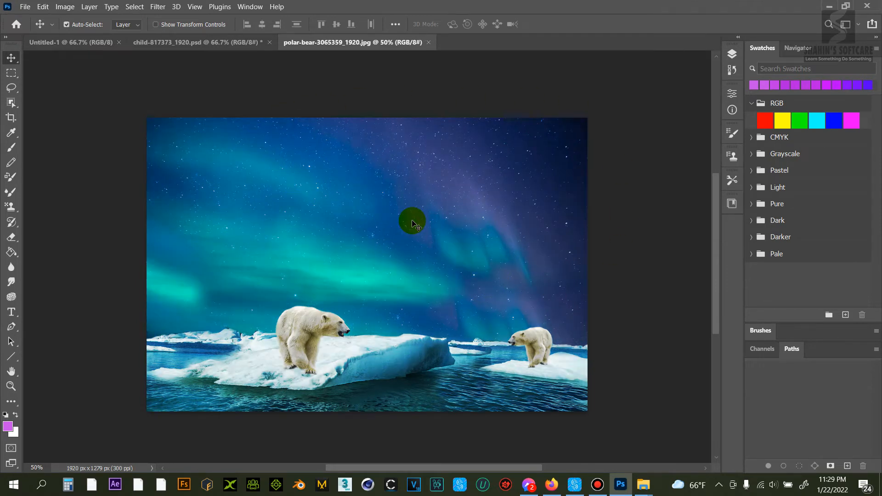
# - Apply Auto Tone to the polar bear picture and undo it
pyautogui.click(66, 7)
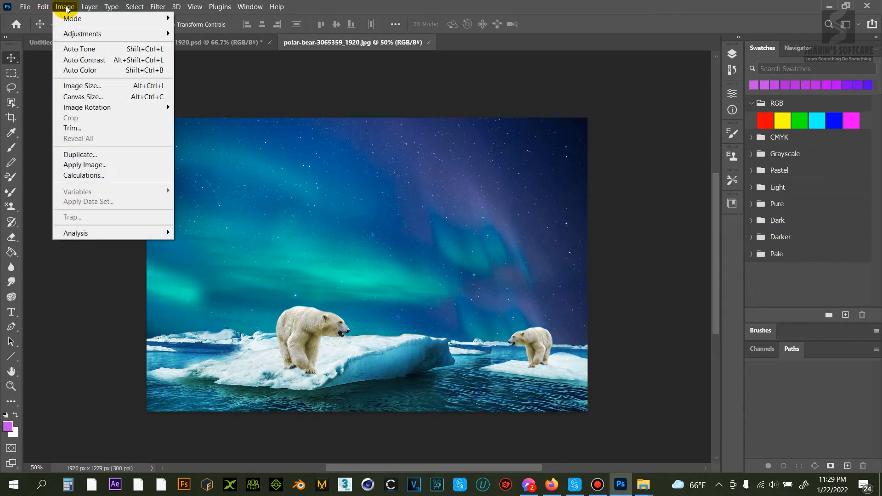
pyautogui.click(67, 33)
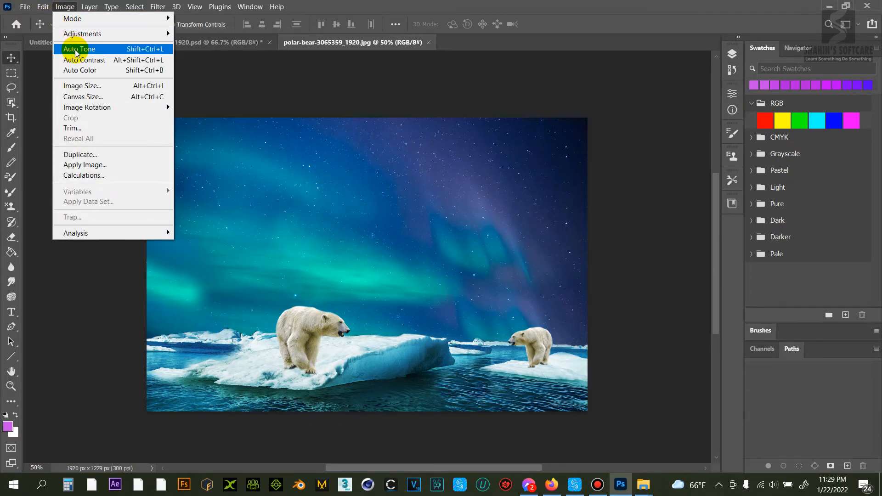
pyautogui.click(75, 51)
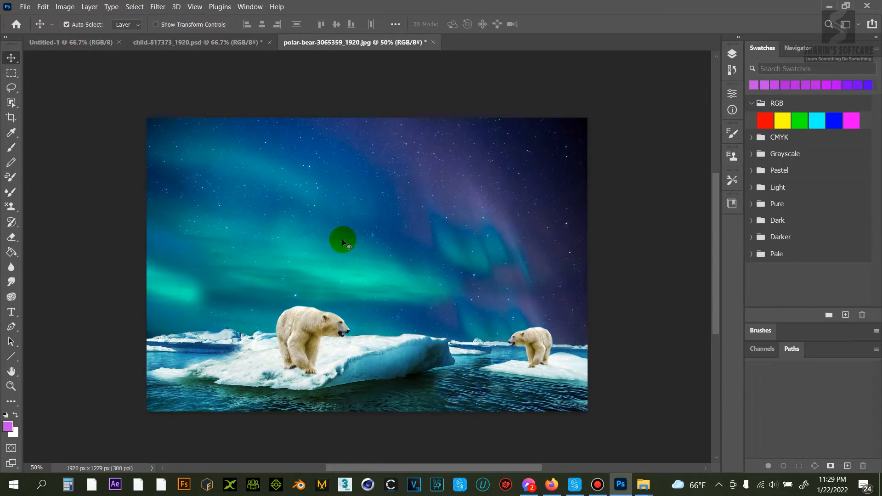
pyautogui.hotkey('ctrl', 'z')
# - Apply Auto Contrast to the polar bear picture
pyautogui.click(65, 6)
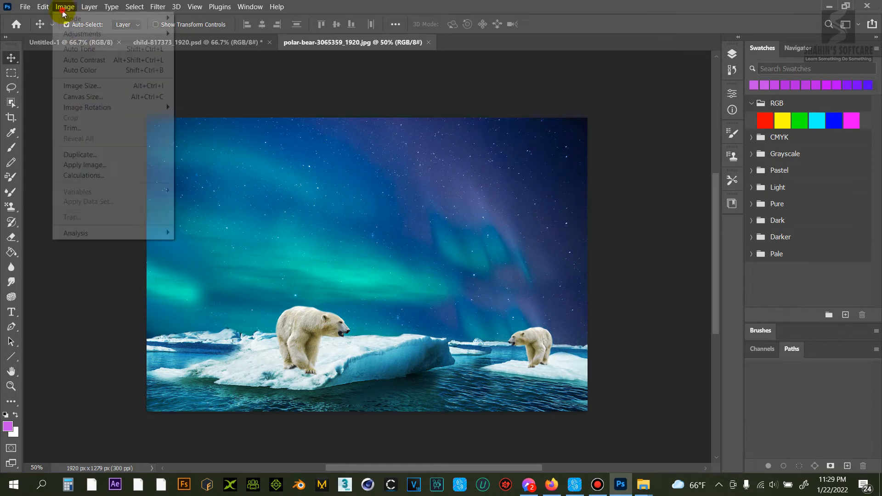
pyautogui.click(74, 64)
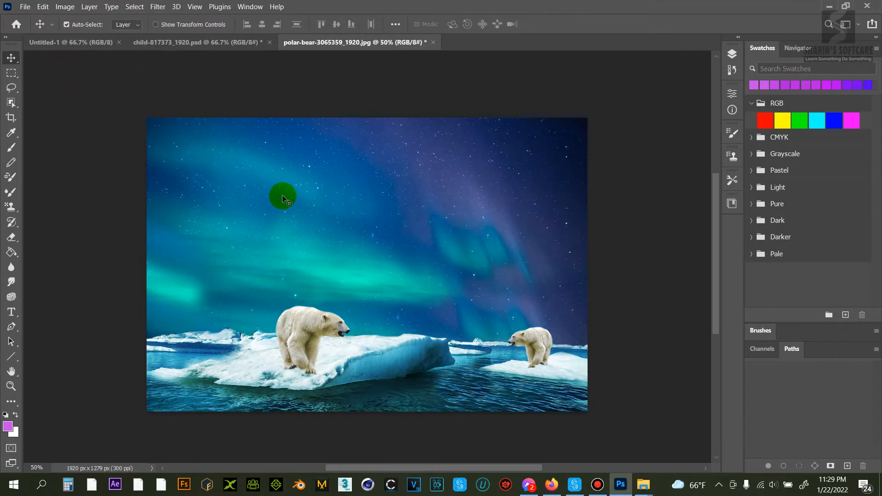
# - Apply Auto Color to the polar bear picture
pyautogui.click(67, 8)
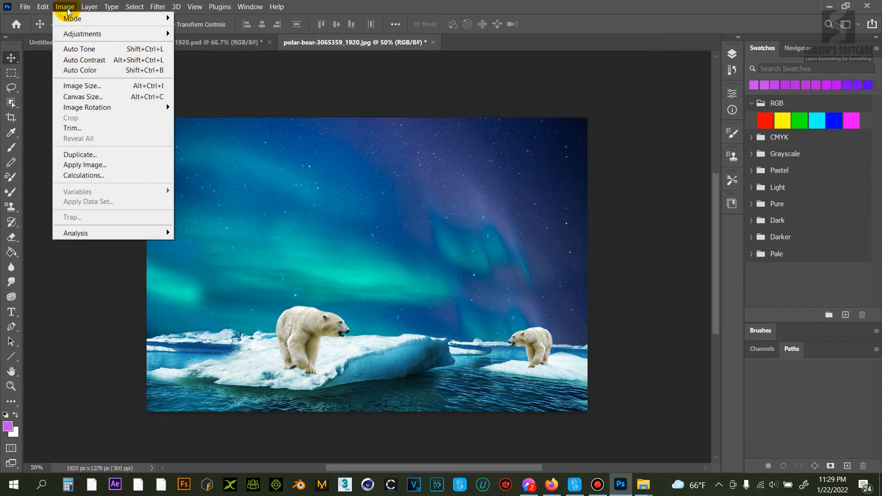
pyautogui.click(83, 72)
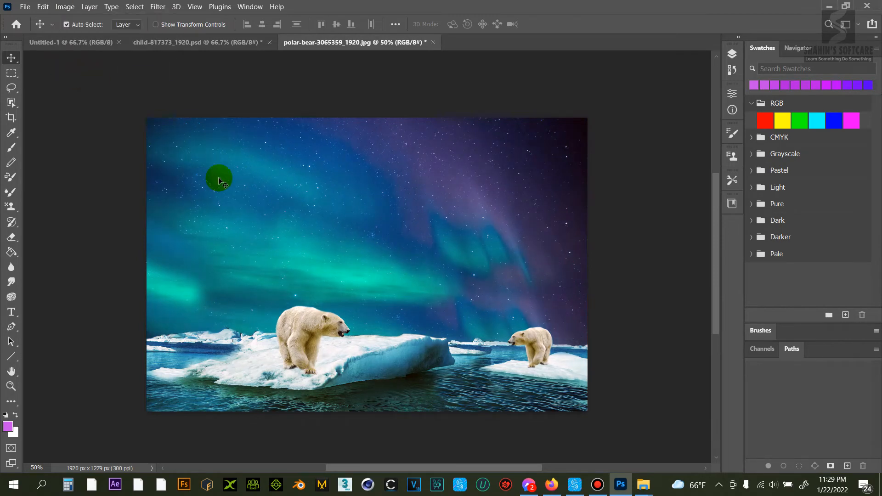
# - Open the Image Size settings for the polar bear picture and set the width and height units to pixels
pyautogui.click(67, 8)
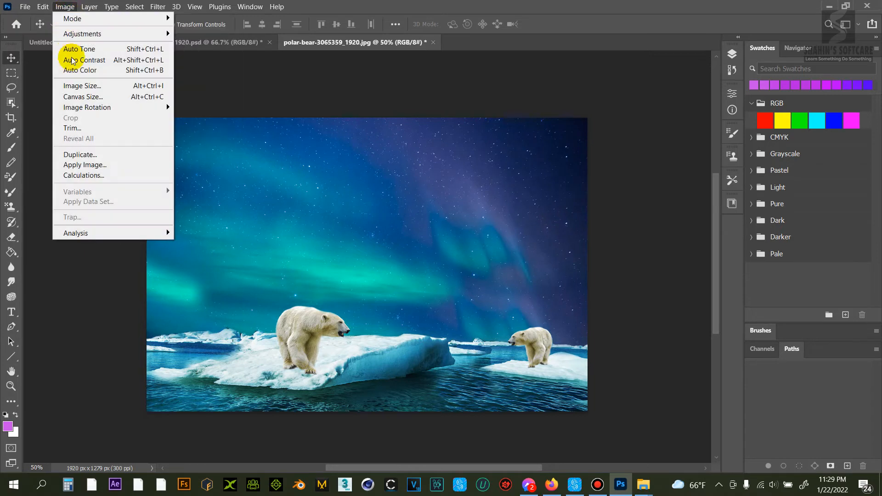
pyautogui.click(74, 87)
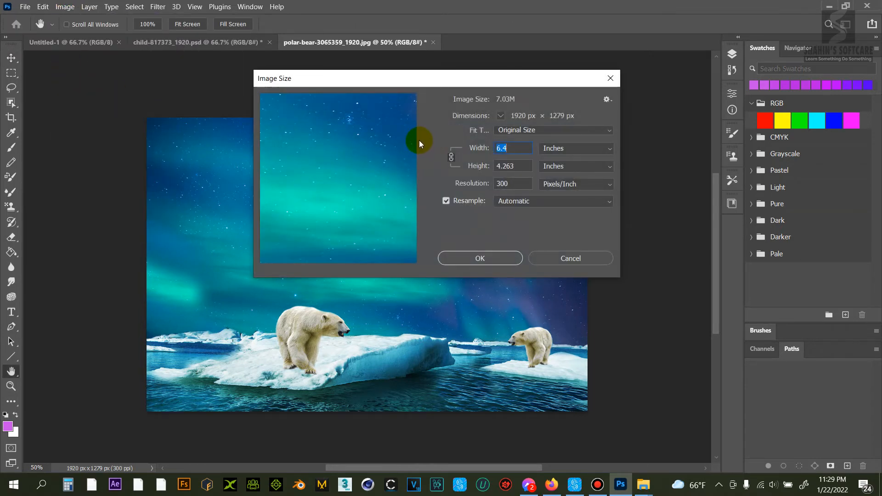
pyautogui.click(575, 147)
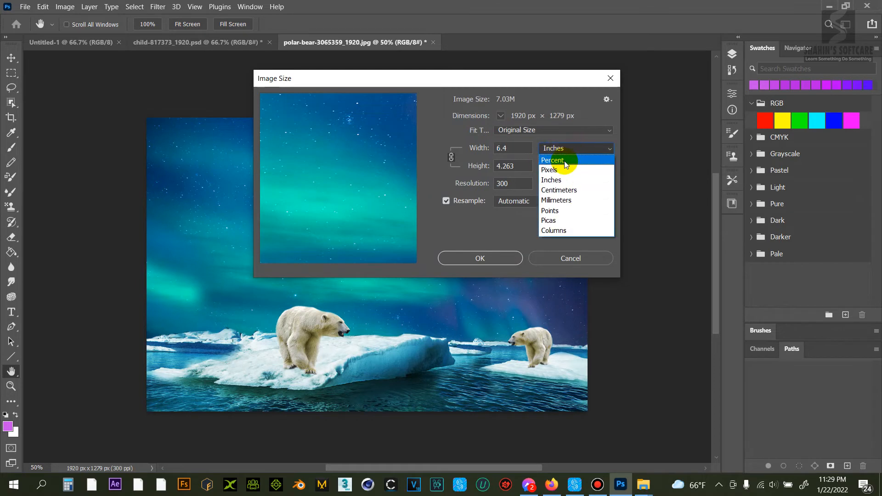
pyautogui.click(561, 167)
pyautogui.moveTo(521, 148); pyautogui.dragTo(481, 149)
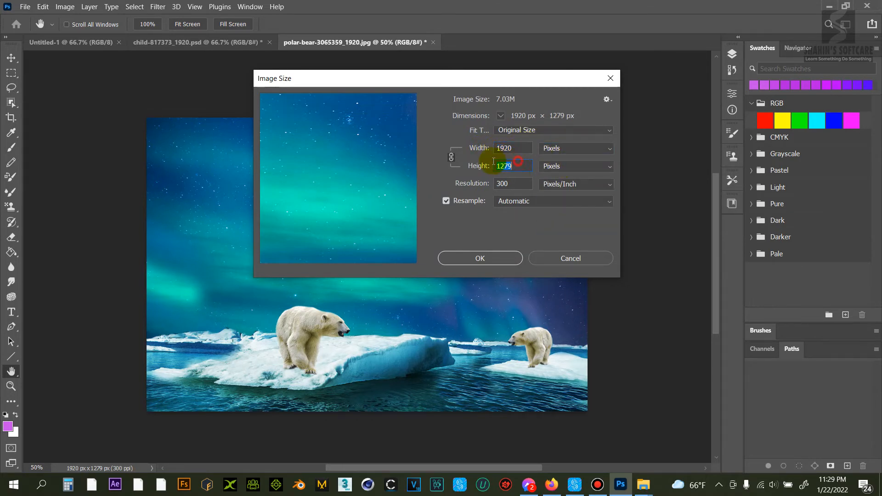
pyautogui.moveTo(495, 166); pyautogui.dragTo(509, 202)
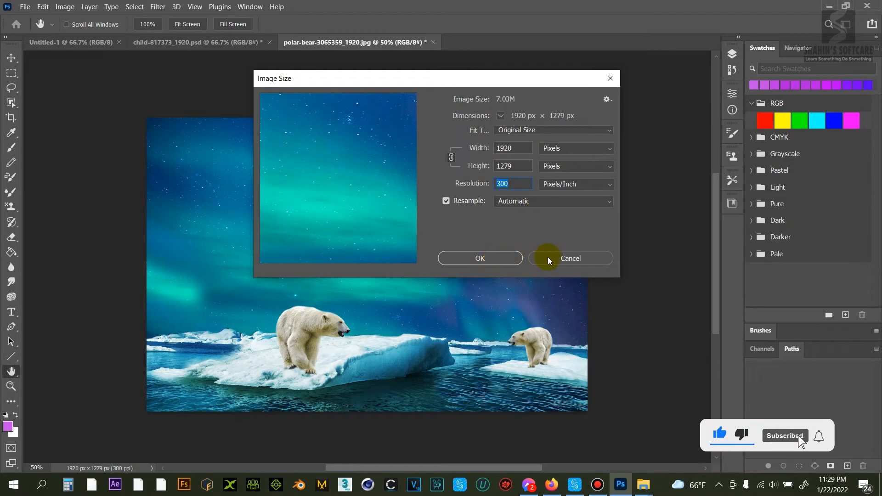
# - Resize the picture to a width of 1500 pixels with the aspect ratio constrained, and undo the resize
pyautogui.doubleClick(514, 149)
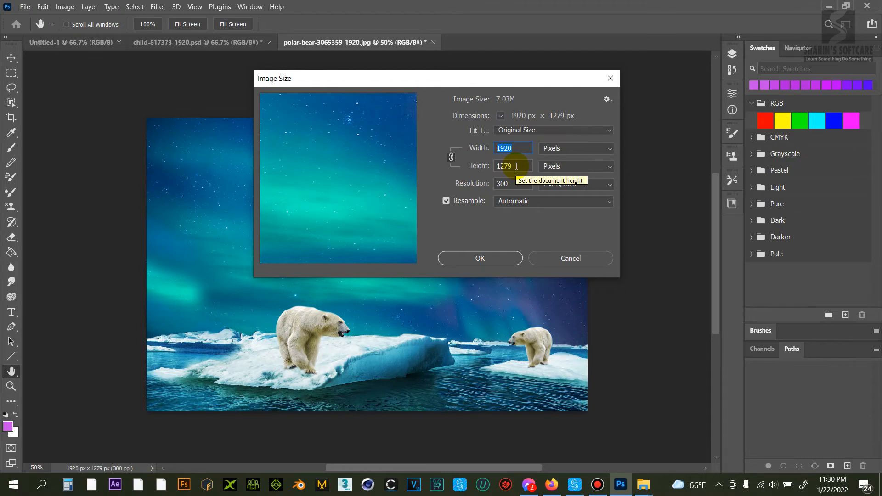
pyautogui.write('1500')
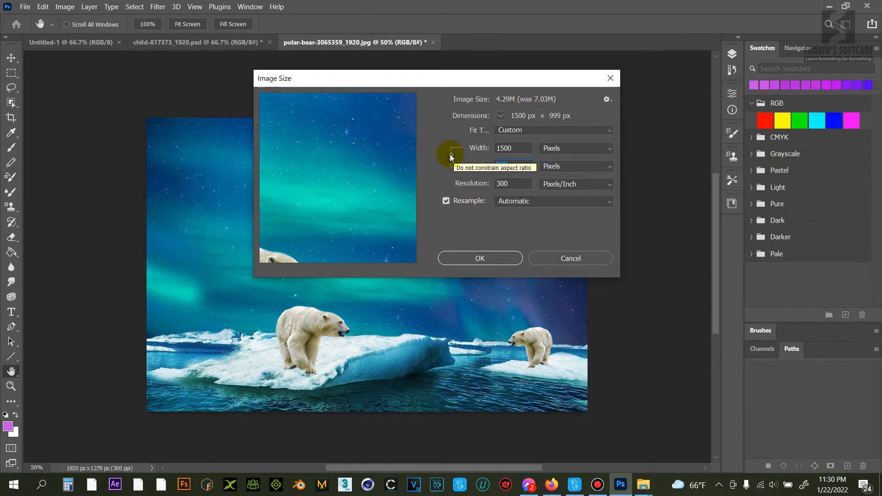
pyautogui.click(471, 257)
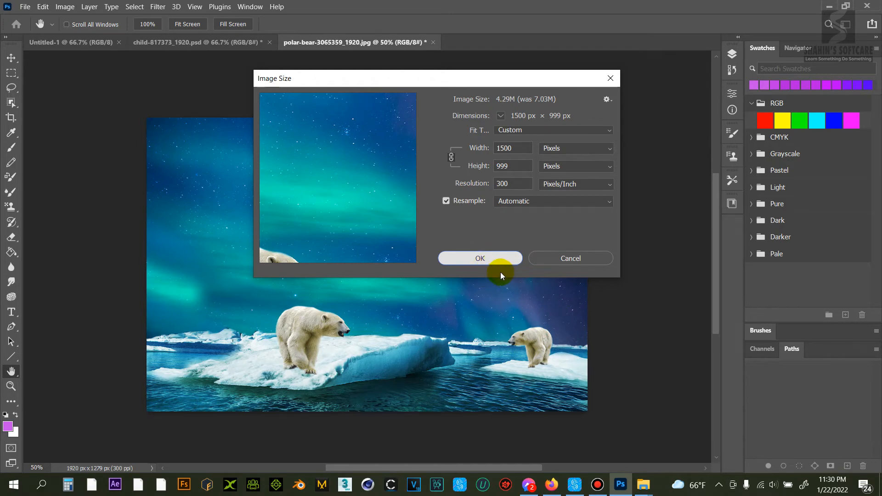
pyautogui.click(481, 258)
pyautogui.press('v')
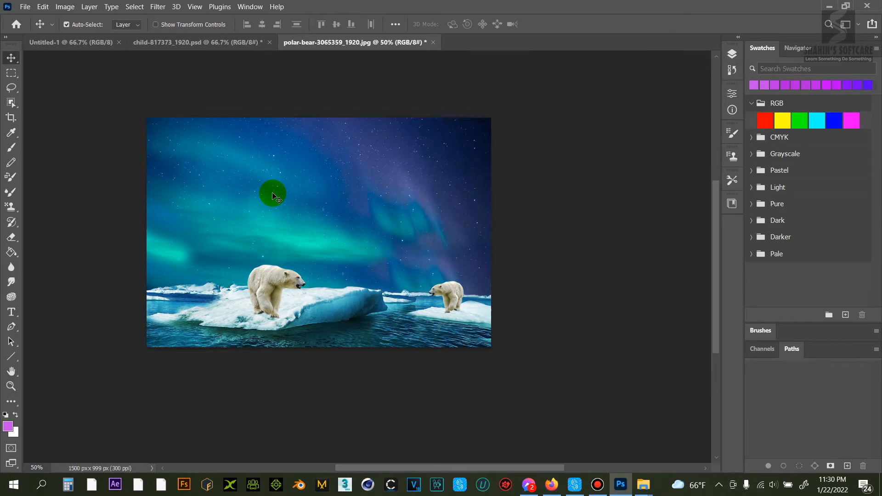
pyautogui.hotkey('ctrl', 'z')
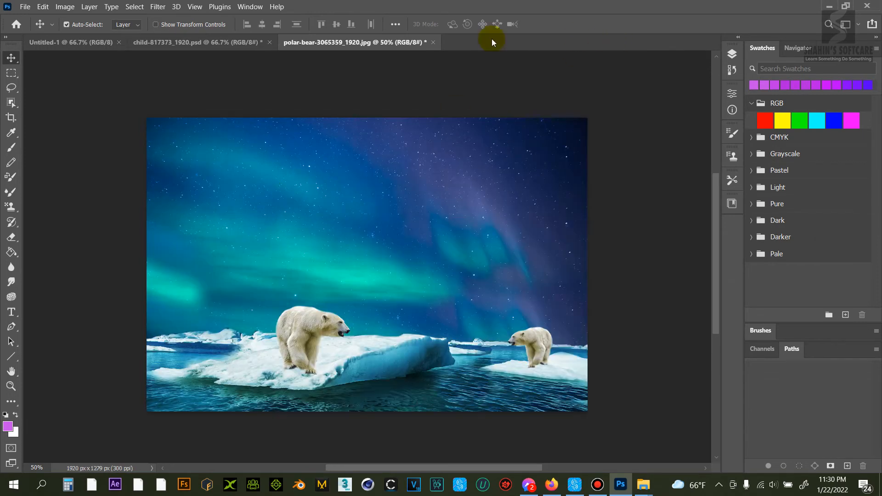
# - Resize the picture to a width of 1500 pixels with the aspect ratio unconstrained, and undo the resize
pyautogui.click(66, 24)
pyautogui.click(66, 10)
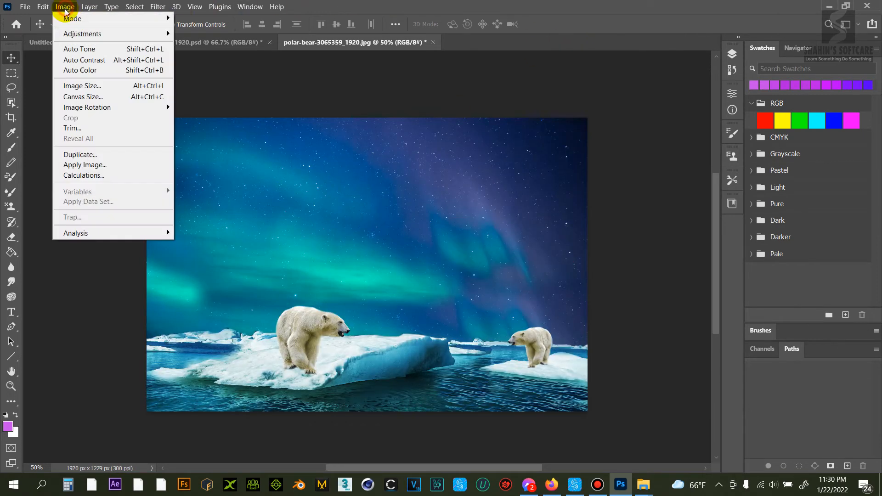
pyautogui.click(84, 86)
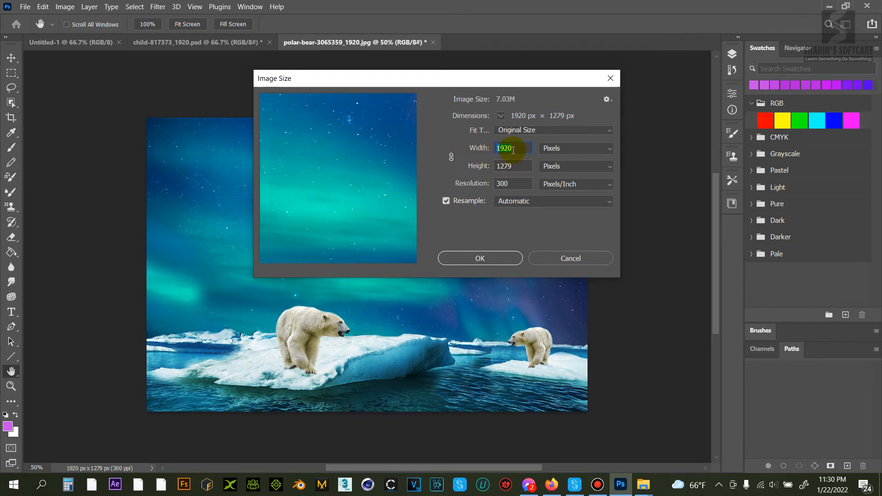
pyautogui.write('1500')
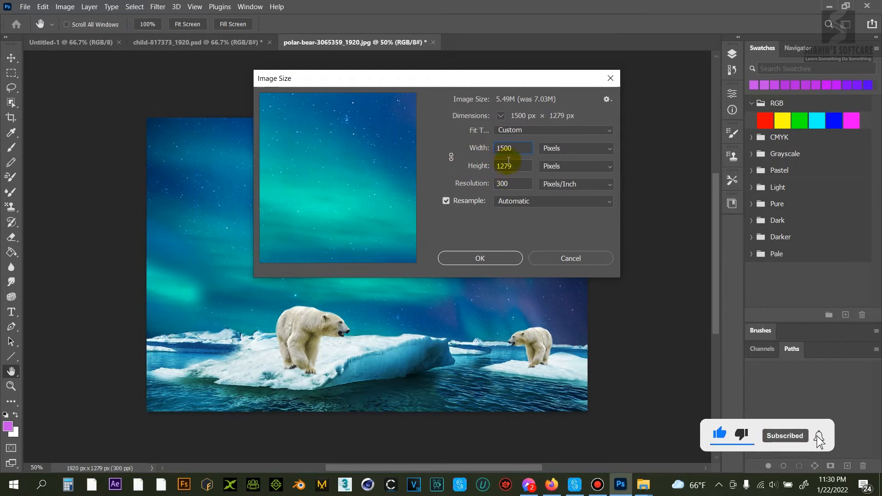
pyautogui.click(479, 259)
pyautogui.press('v')
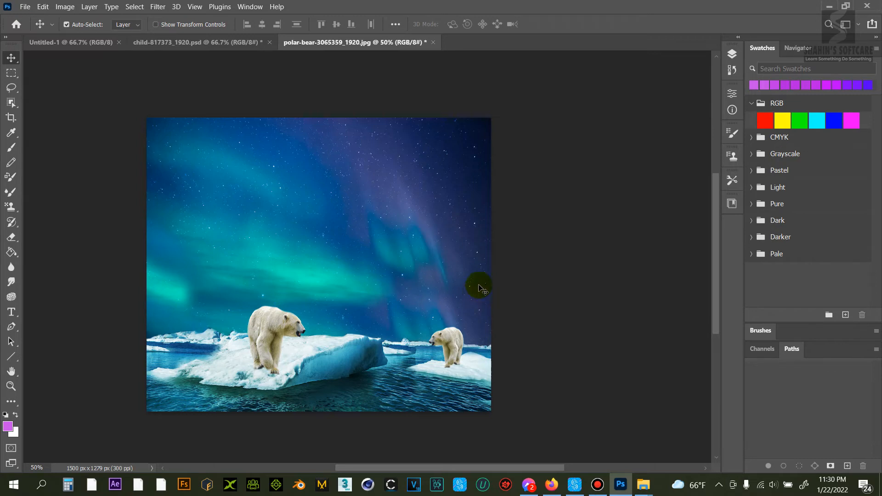
pyautogui.hotkey('ctrl', 'z')
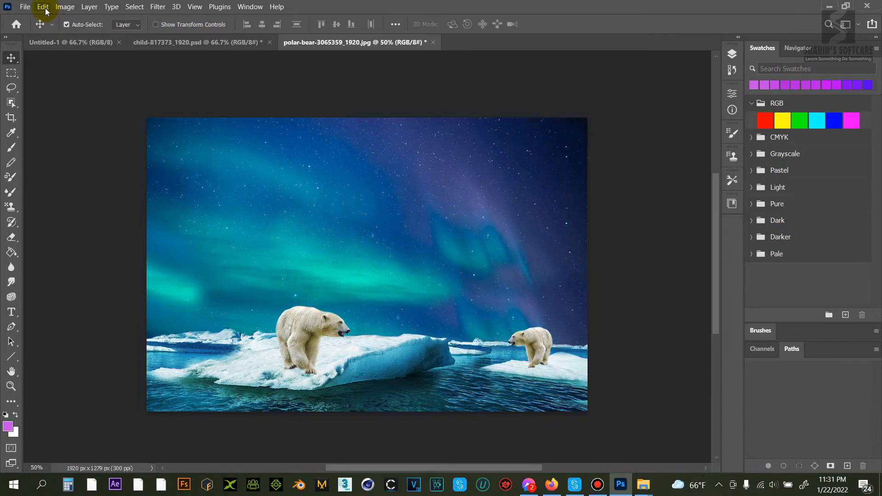
# - Reopen the Image Size settings, constrain the aspect ratio again, and cancel the dialog
pyautogui.click(65, 6)
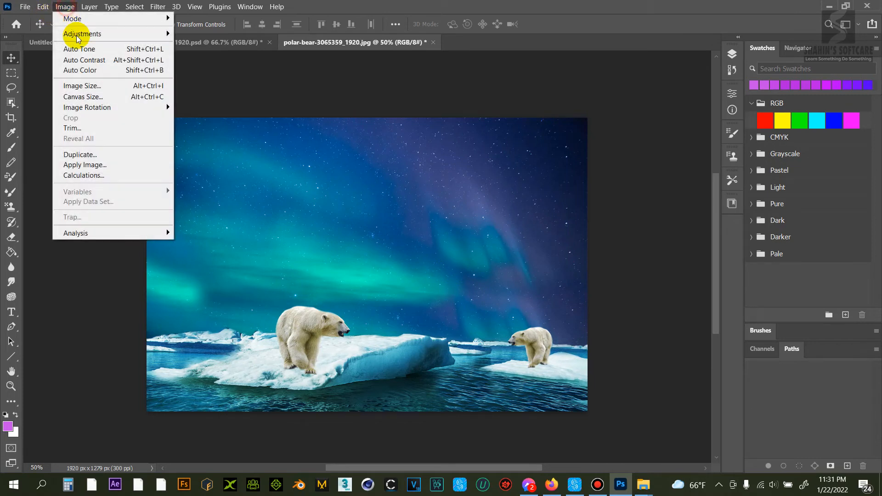
pyautogui.click(89, 86)
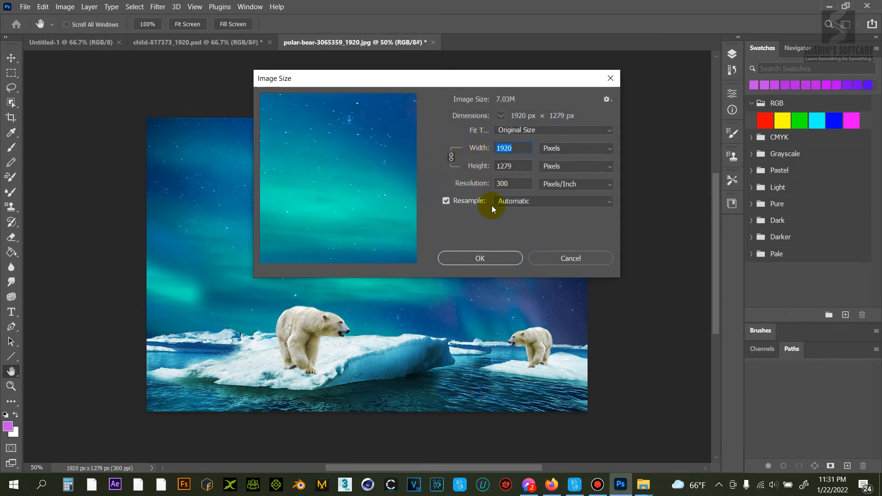
pyautogui.click(564, 259)
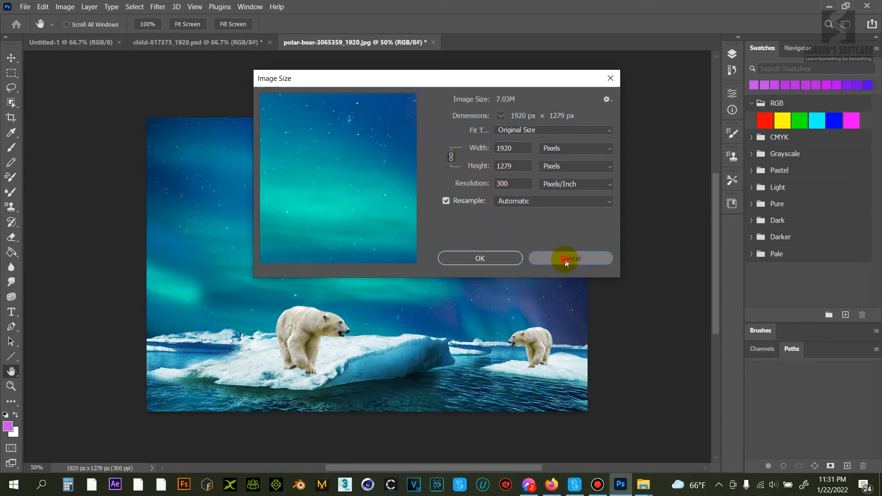
pyautogui.press('v')
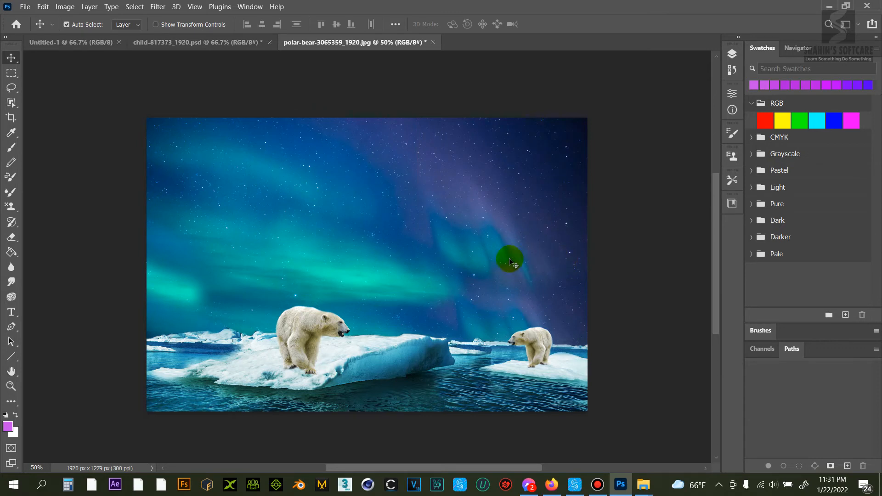
# - Open the Canvas Size settings, try the upper-right anchor, restore the center anchor, and confirm the dialog
pyautogui.click(70, 7)
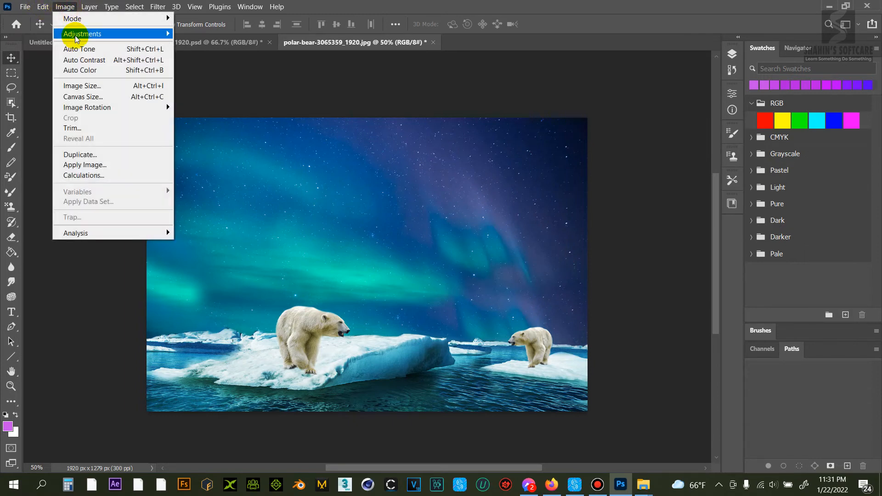
pyautogui.click(92, 98)
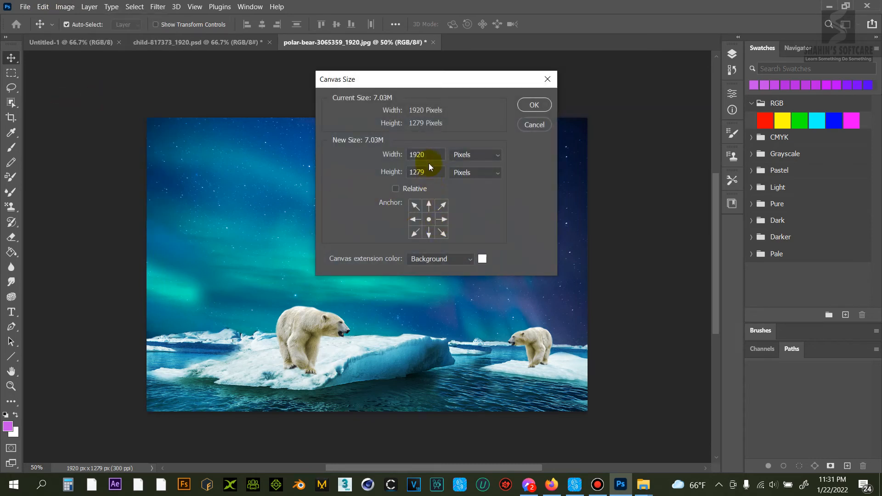
pyautogui.moveTo(429, 158); pyautogui.dragTo(395, 157)
pyautogui.moveTo(437, 176); pyautogui.dragTo(384, 176)
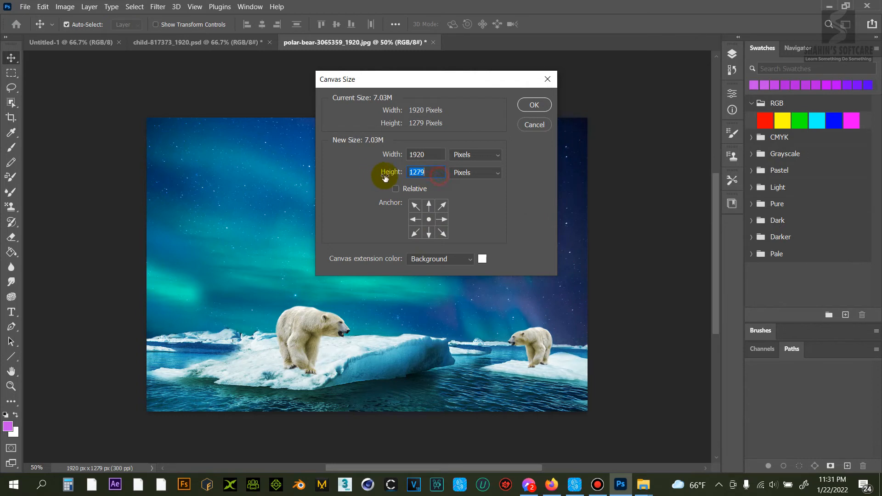
pyautogui.click(442, 208)
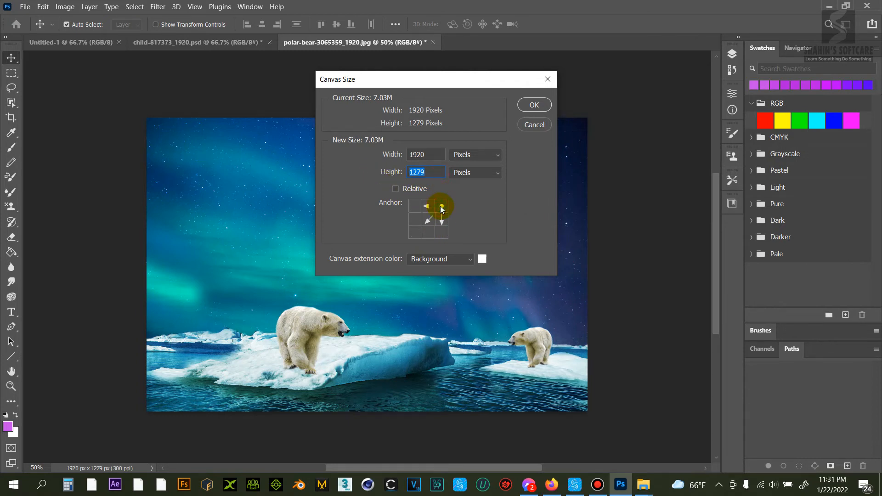
pyautogui.click(428, 220)
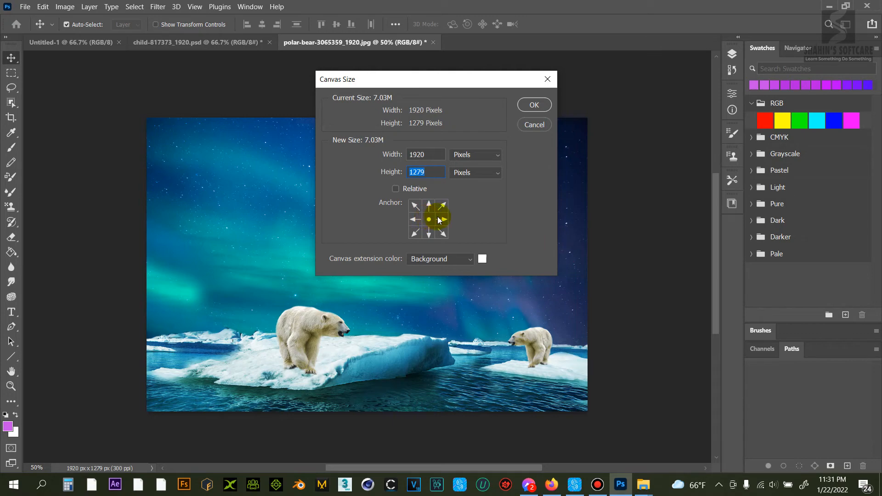
pyautogui.click(536, 106)
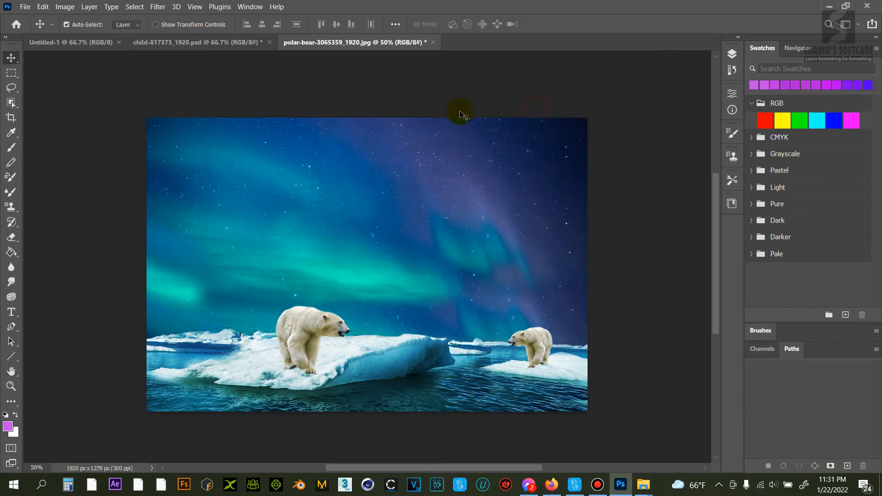
# - Rotate the polar bear picture 180° and undo the rotation
pyautogui.click(63, 8)
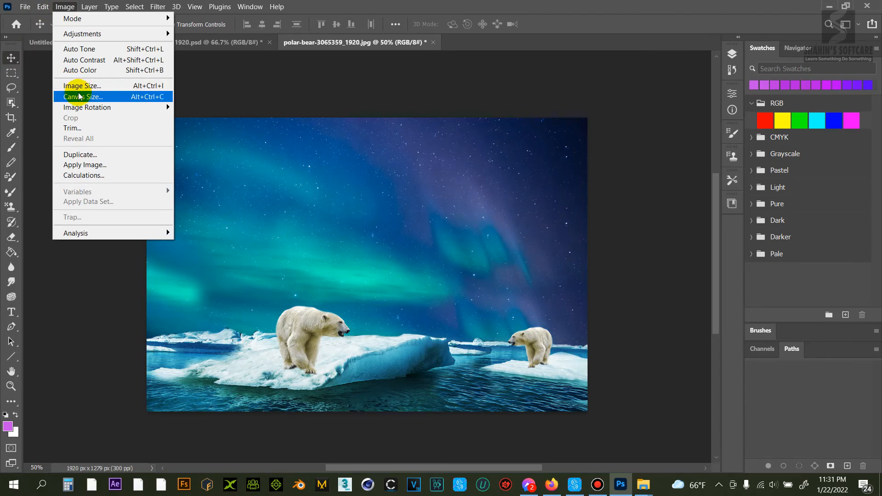
pyautogui.moveTo(86, 107)
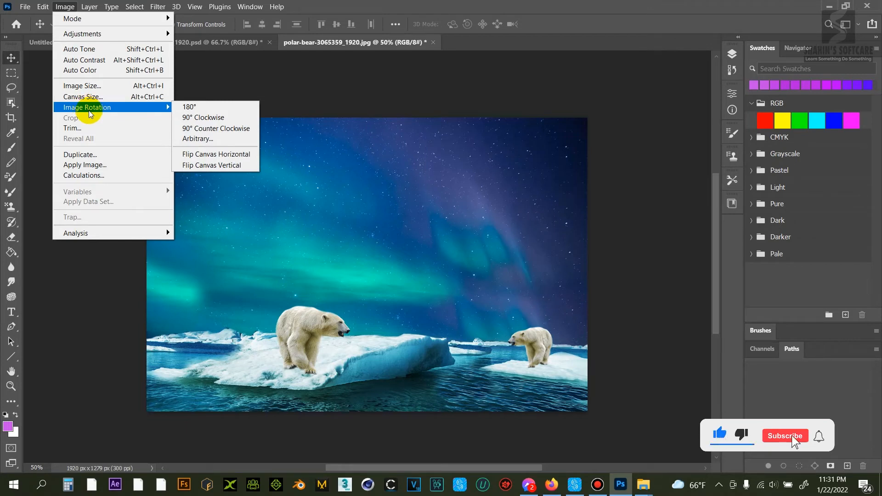
pyautogui.click(190, 107)
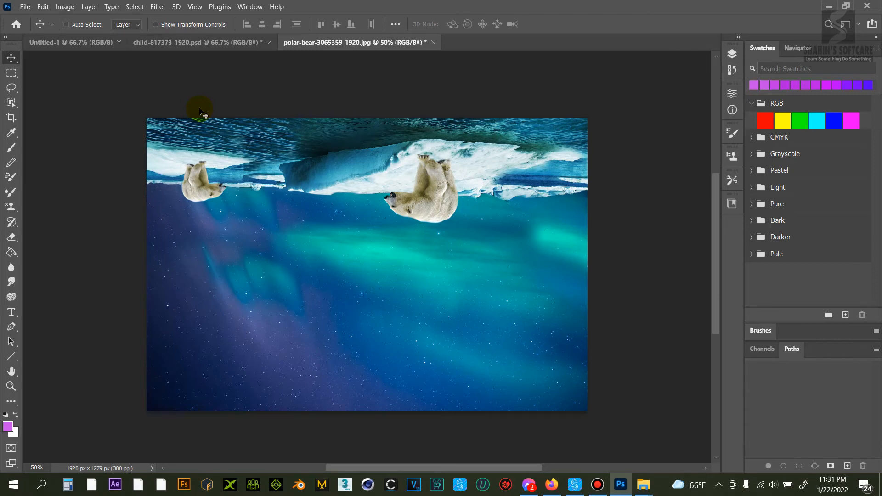
pyautogui.hotkey('ctrl', 'z')
# - Rotate the polar bear picture 90° clockwise and undo the rotation
pyautogui.click(66, 7)
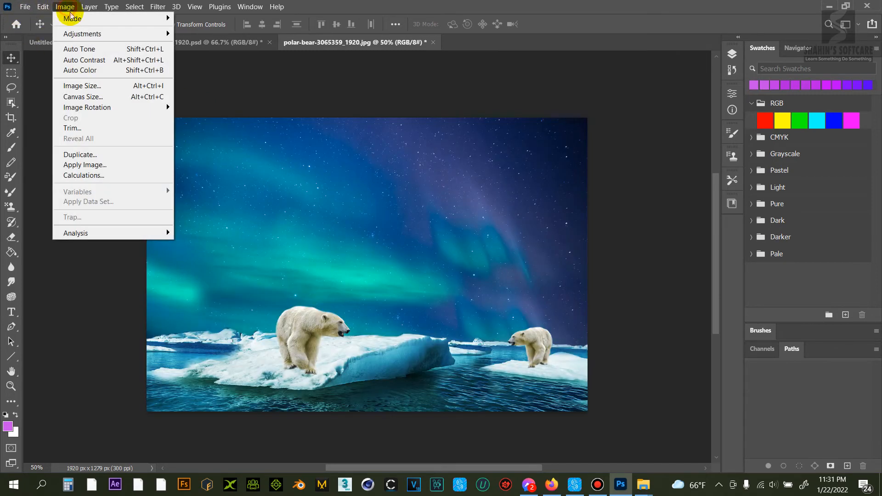
pyautogui.moveTo(103, 111)
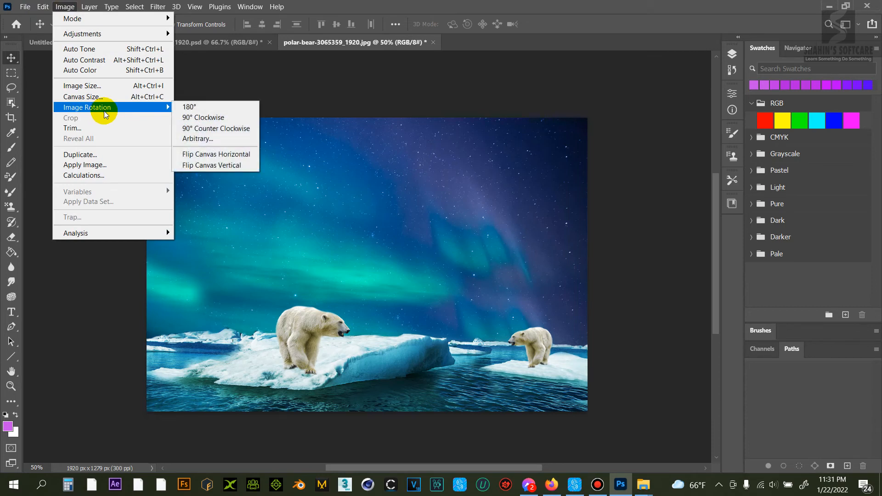
pyautogui.click(214, 117)
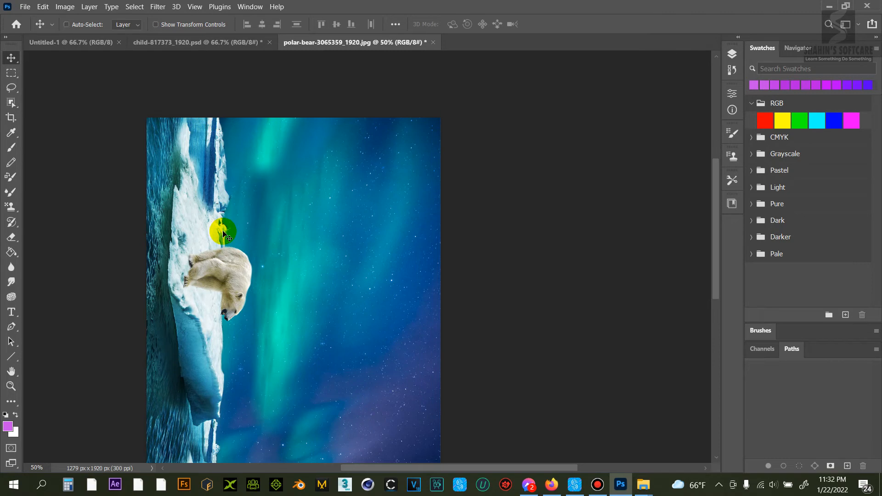
pyautogui.hotkey('ctrl', 'z')
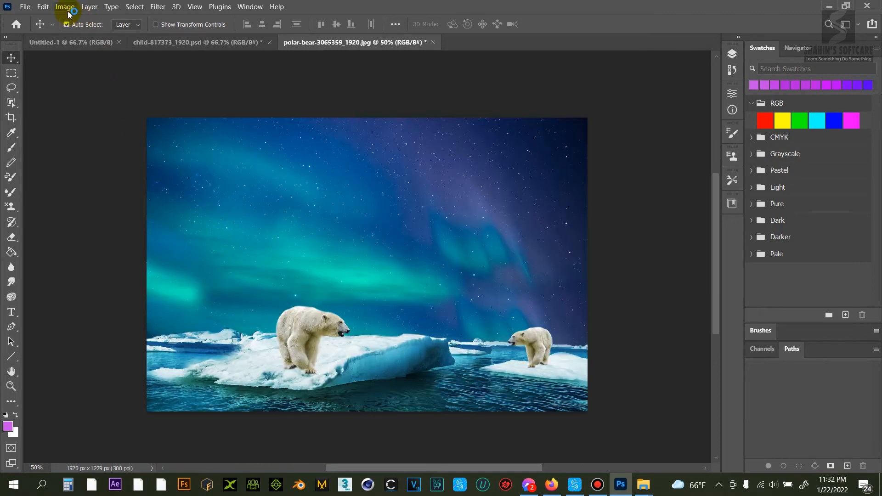
# - Rotate the polar bear picture 90° counter clockwise and undo the rotation
pyautogui.click(68, 11)
pyautogui.moveTo(145, 107)
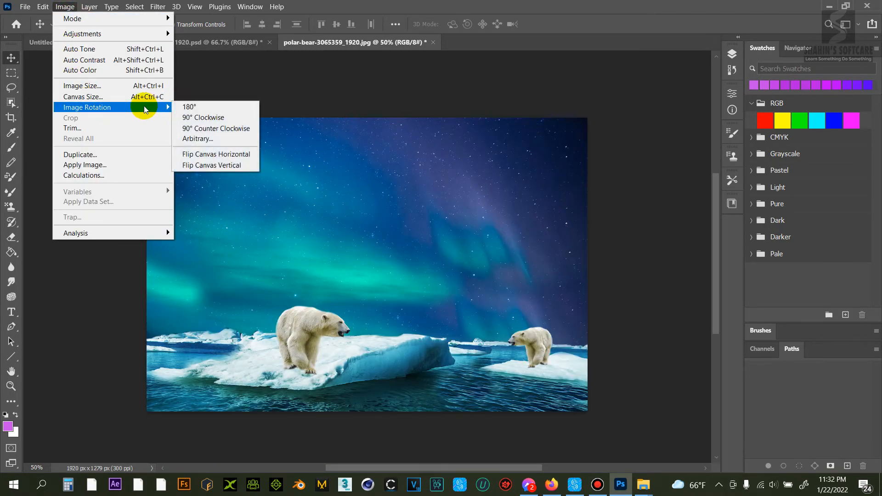
pyautogui.click(210, 130)
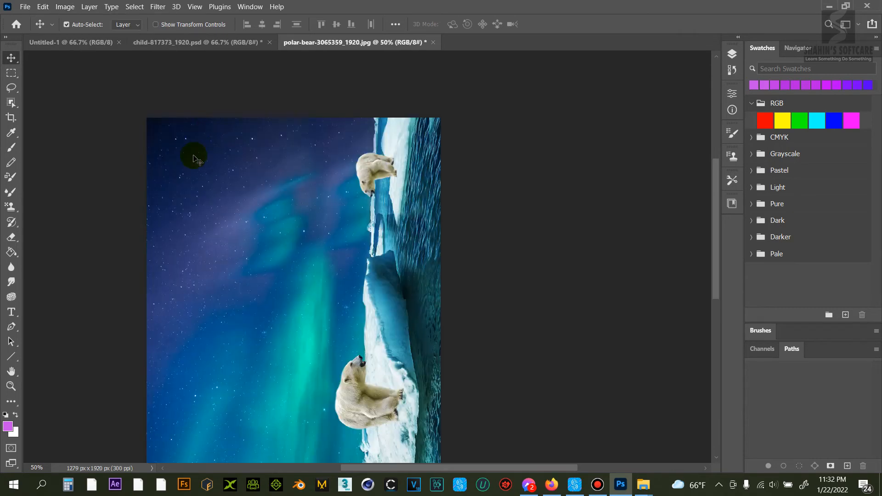
pyautogui.hotkey('ctrl', 'z')
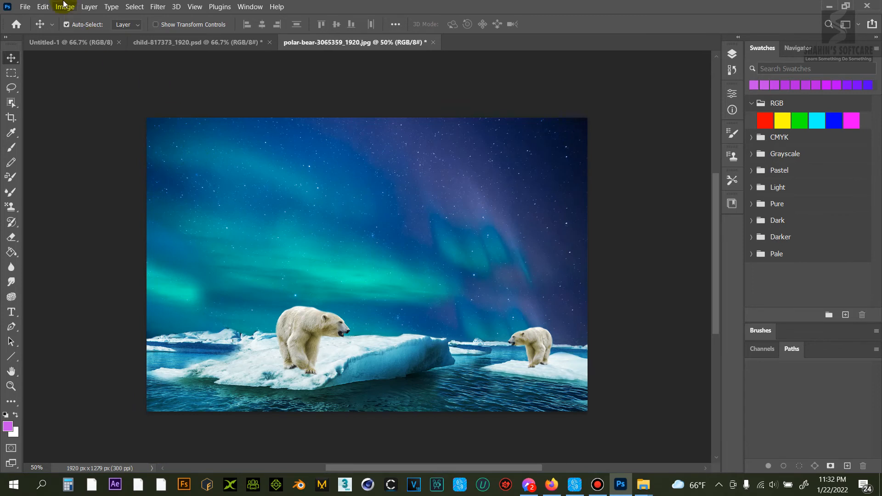
# - Open the Arbitrary image rotation settings and close them without rotating the canvas
pyautogui.click(65, 6)
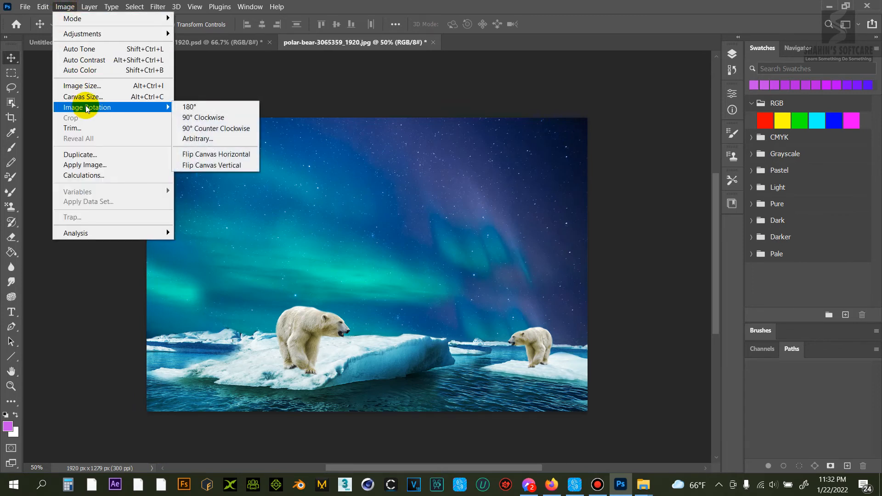
pyautogui.click(198, 138)
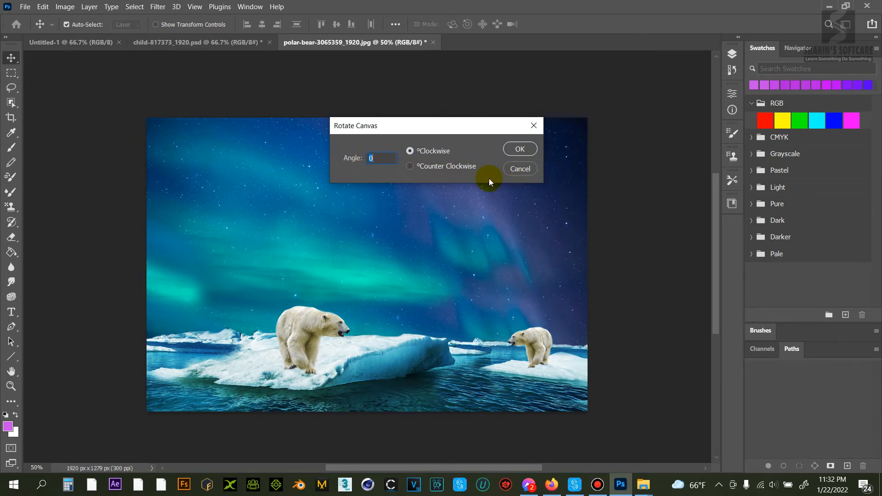
pyautogui.click(534, 126)
# - Flip the polar bear canvas horizontally and undo the flip
pyautogui.click(65, 6)
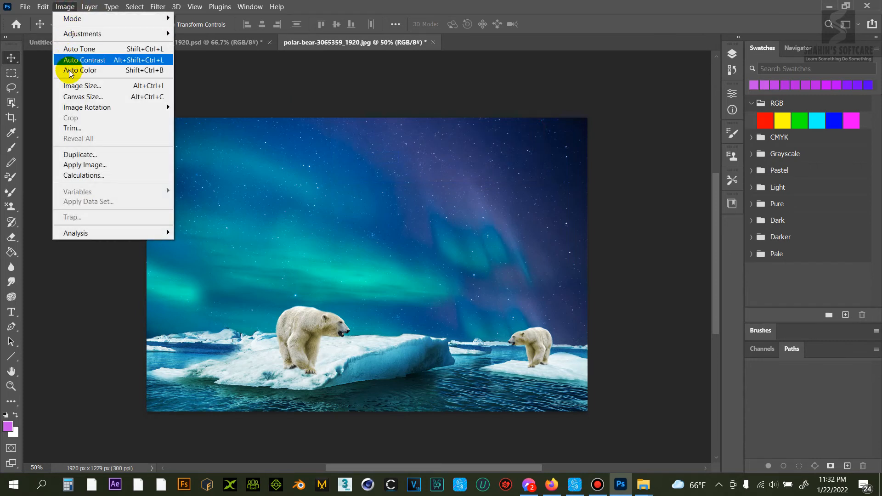
pyautogui.moveTo(92, 107)
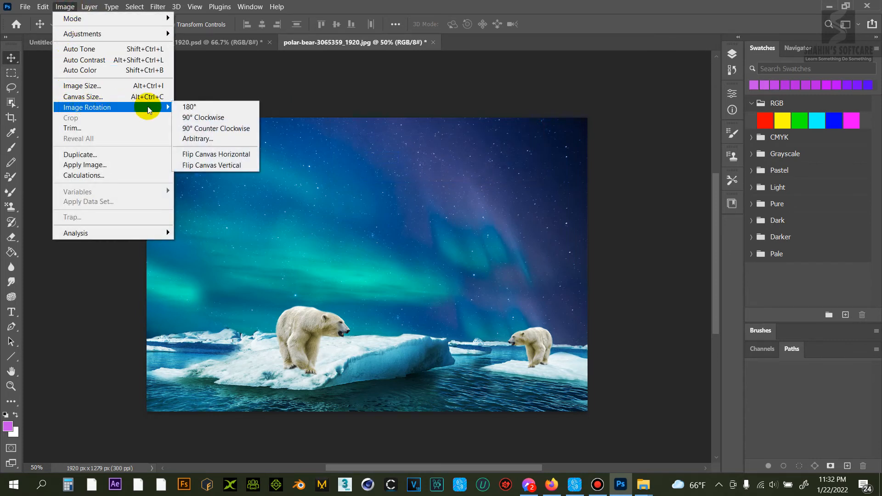
pyautogui.click(228, 160)
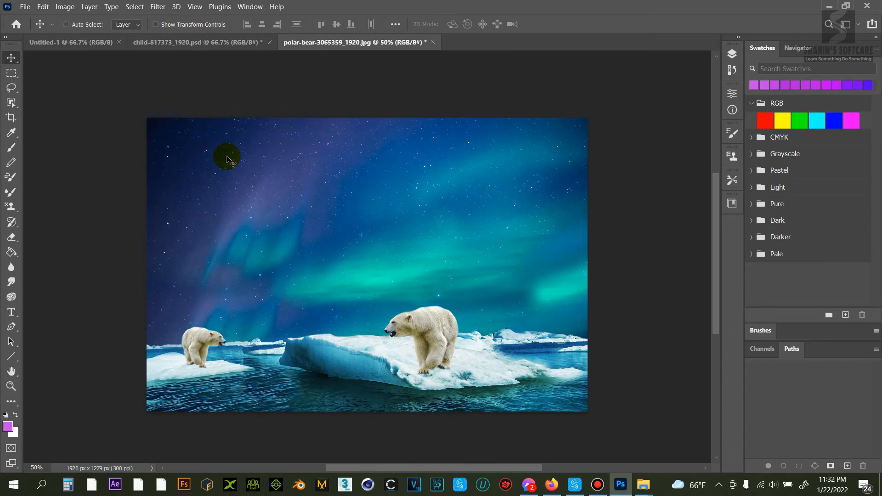
pyautogui.hotkey('ctrl', 'z')
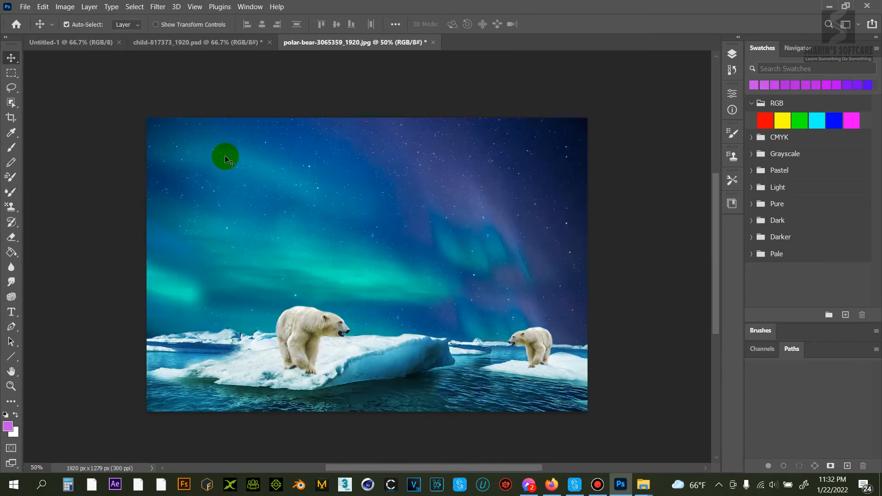
# - Flip the polar bear canvas vertically and undo the flip
pyautogui.click(69, 9)
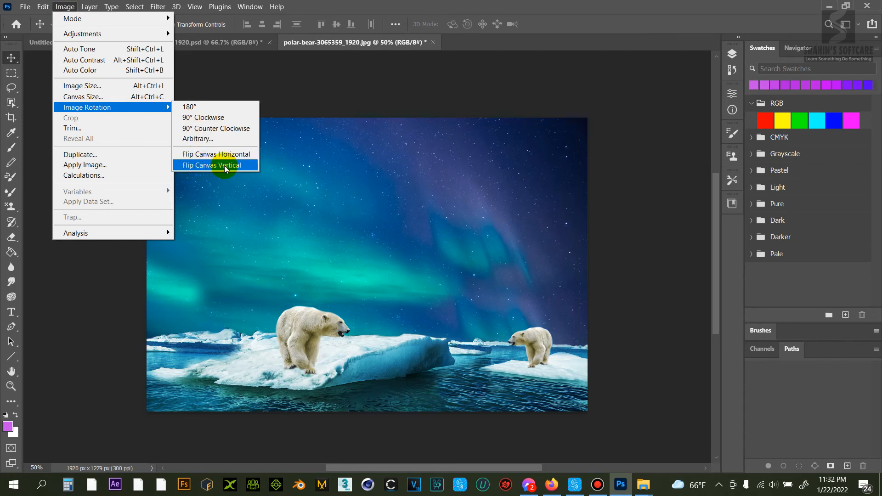
pyautogui.click(224, 166)
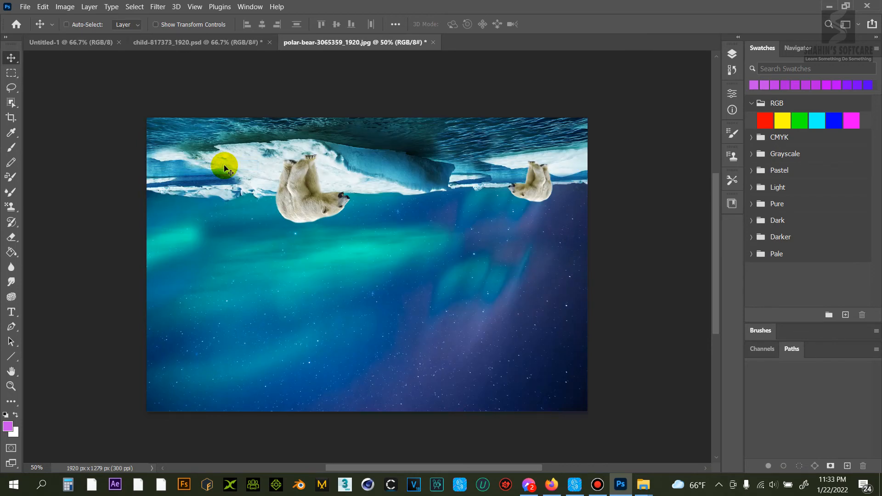
pyautogui.hotkey('ctrl', 'z')
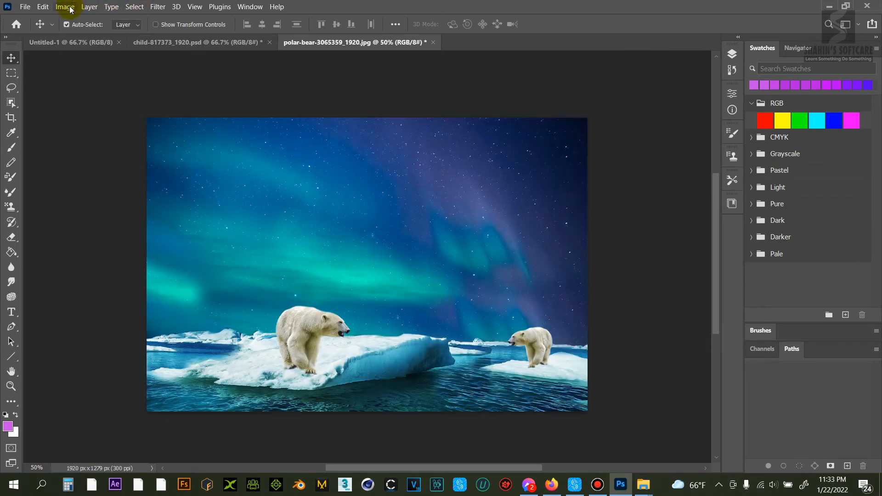
# - Open the Trim settings for the picture, close them without trimming, and return to the Move tool
pyautogui.click(65, 6)
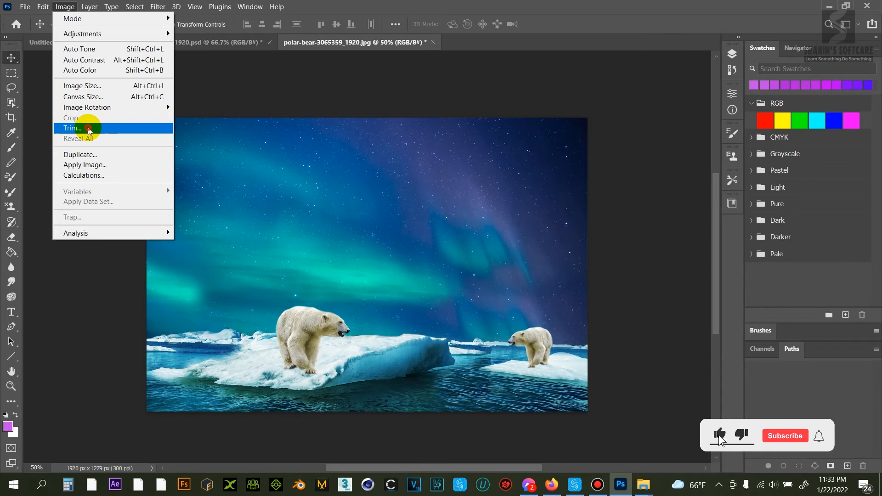
pyautogui.click(88, 129)
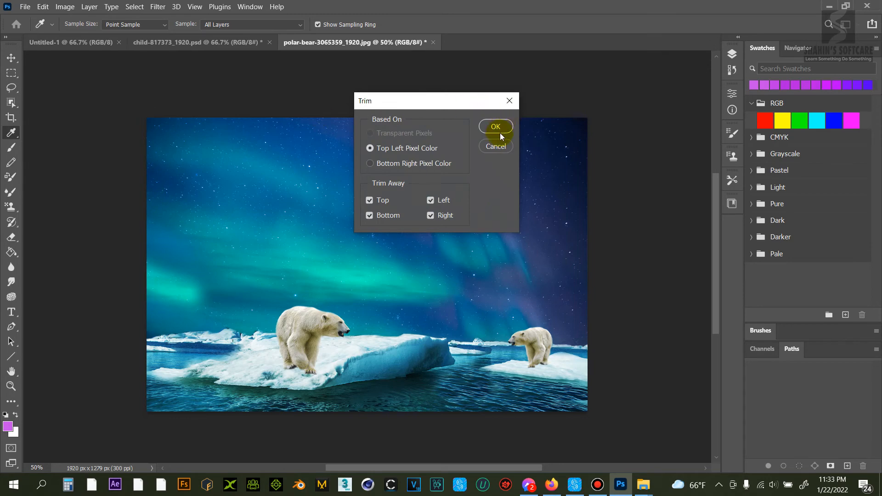
pyautogui.click(509, 101)
pyautogui.press('v')
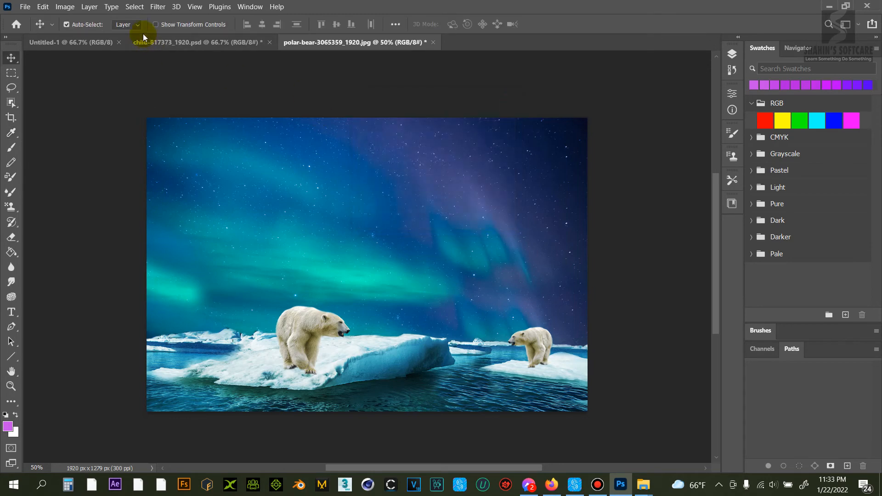
# - Open the Duplicate Image settings for the polar bear picture and close them without making a copy
pyautogui.click(66, 7)
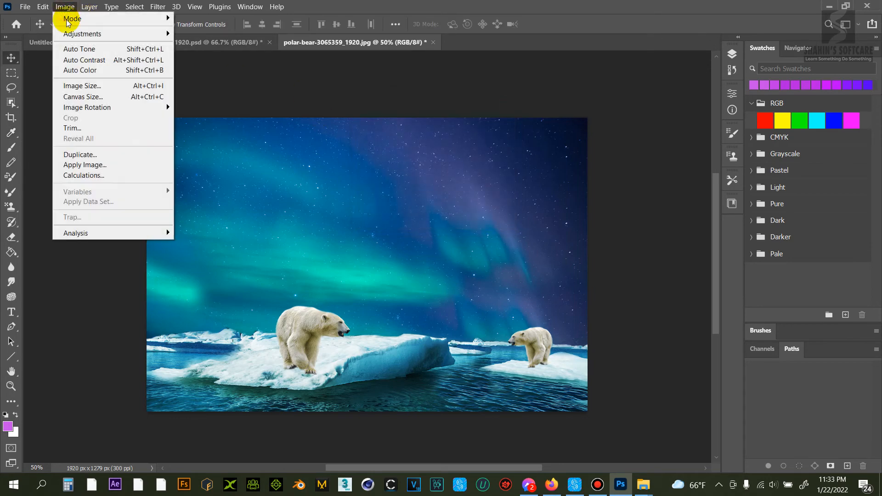
pyautogui.click(87, 156)
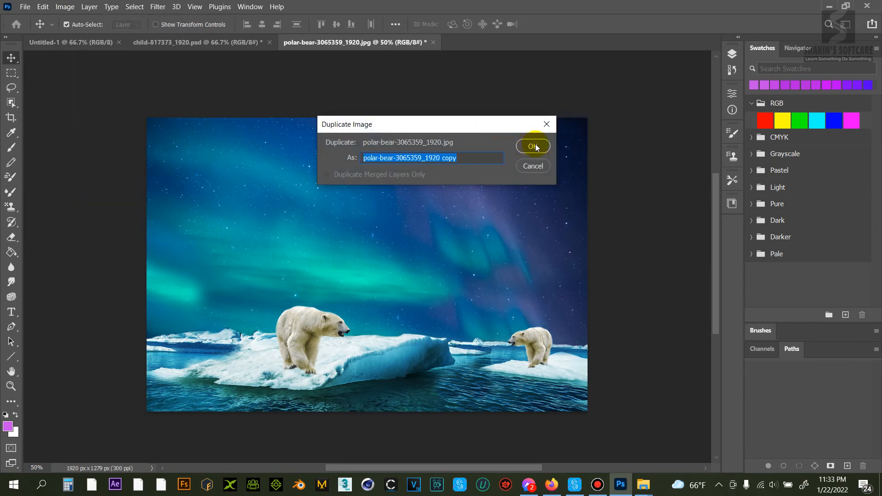
pyautogui.click(546, 121)
# - Open the Apply Image settings, inspect the layer and channel choices, and cancel the dialog
pyautogui.click(66, 7)
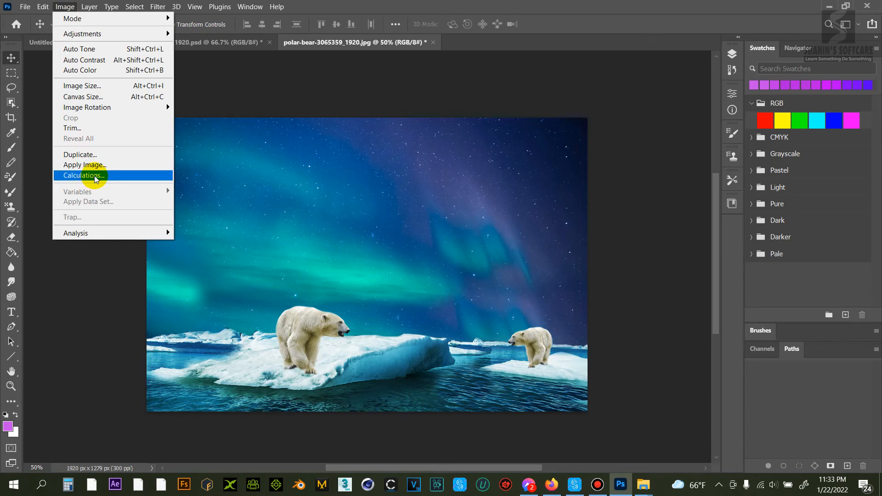
pyautogui.click(92, 166)
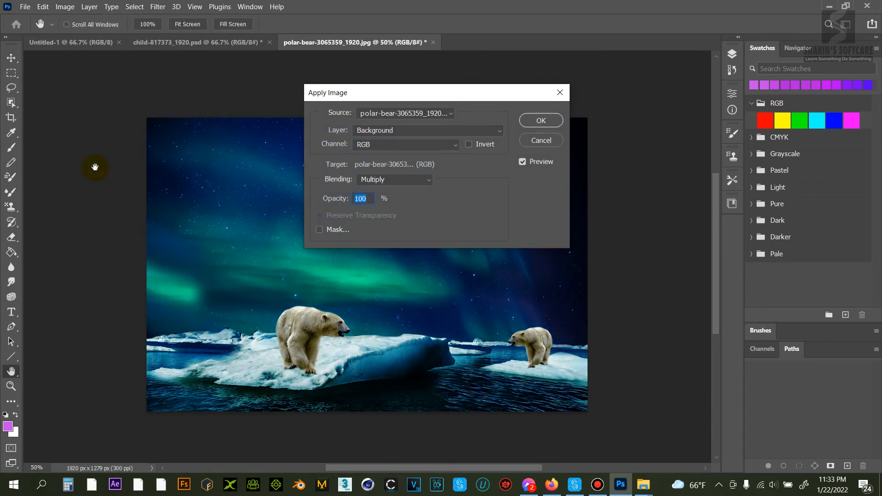
pyautogui.click(500, 132)
pyautogui.click(499, 138)
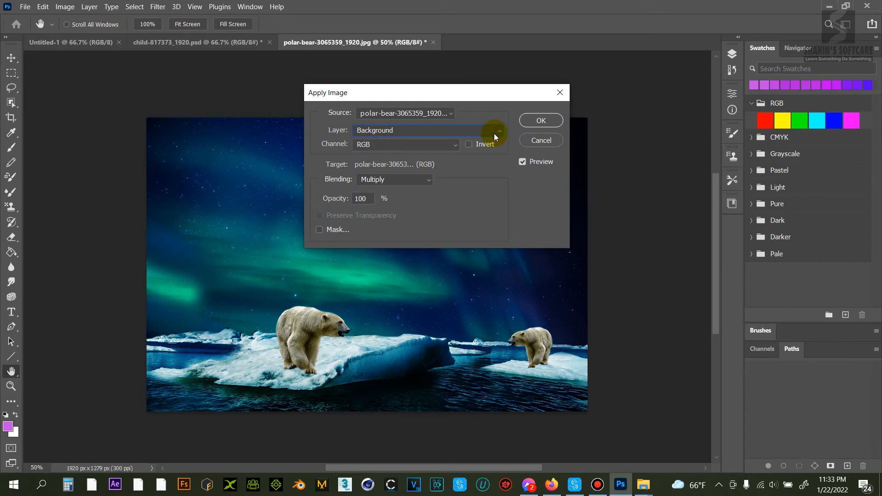
pyautogui.click(457, 146)
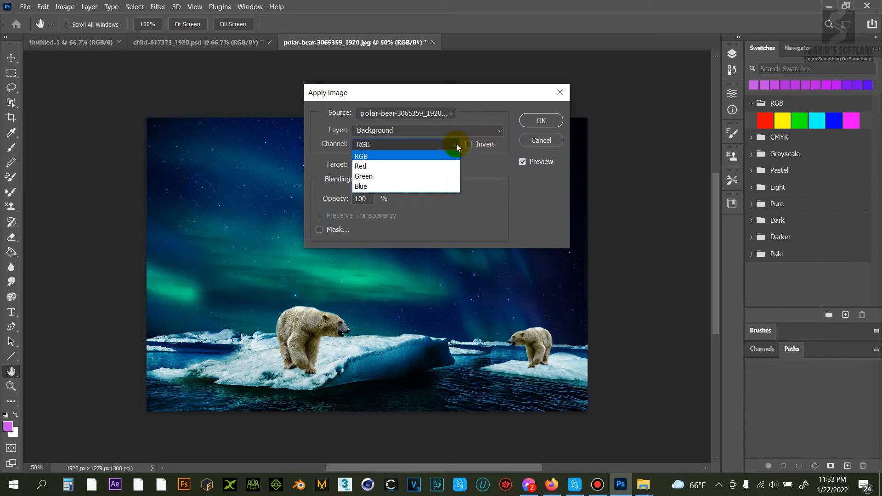
pyautogui.click(539, 141)
pyautogui.click(547, 141)
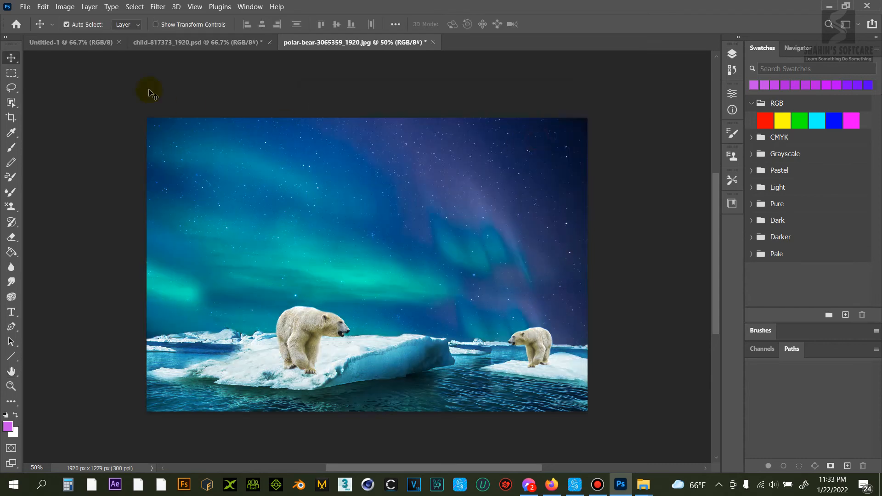
# - Open the Calculations settings, inspect the Source 1 channel choices, and close the dialog without applying it
pyautogui.click(58, 9)
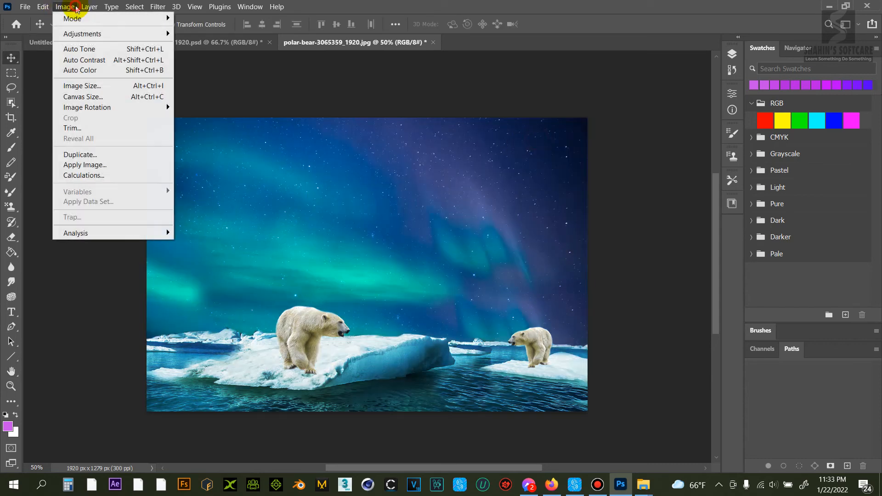
pyautogui.click(90, 175)
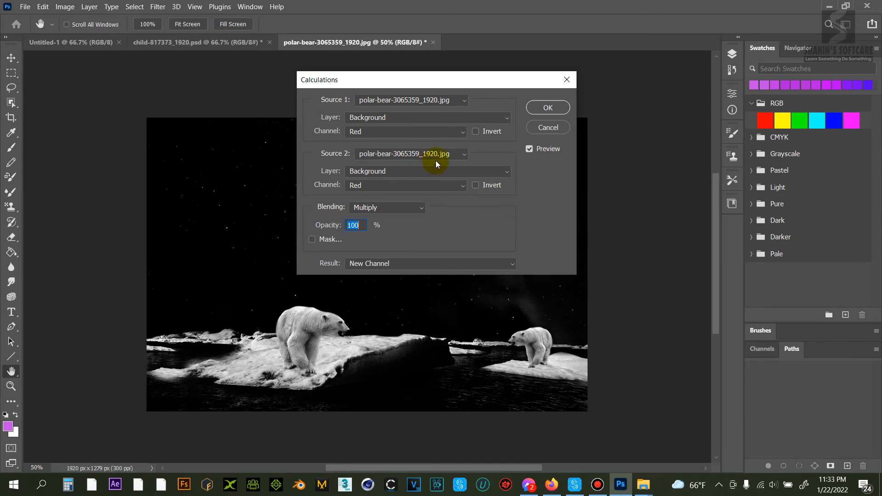
pyautogui.moveTo(470, 84); pyautogui.dragTo(544, 75)
pyautogui.click(537, 125)
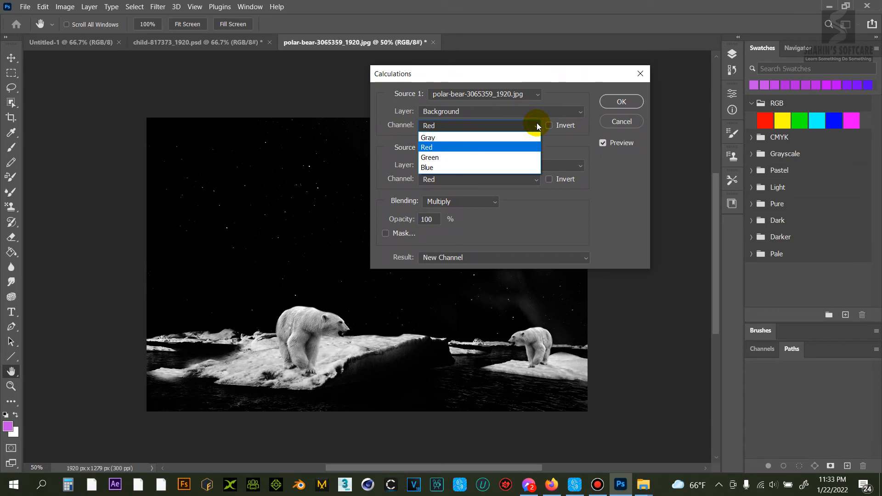
pyautogui.click(538, 126)
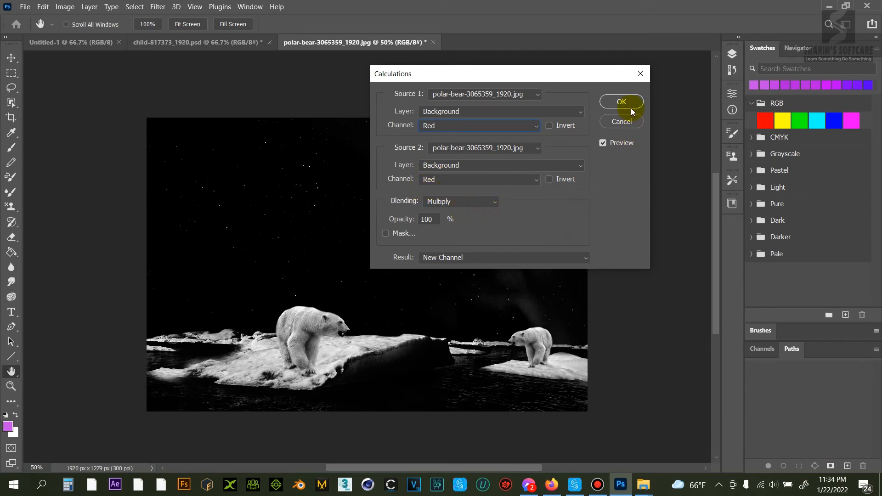
pyautogui.click(639, 73)
pyautogui.press('v')
# - Measure a diagonal distance and a horizontal distance across the sky with the Ruler tool
pyautogui.click(65, 7)
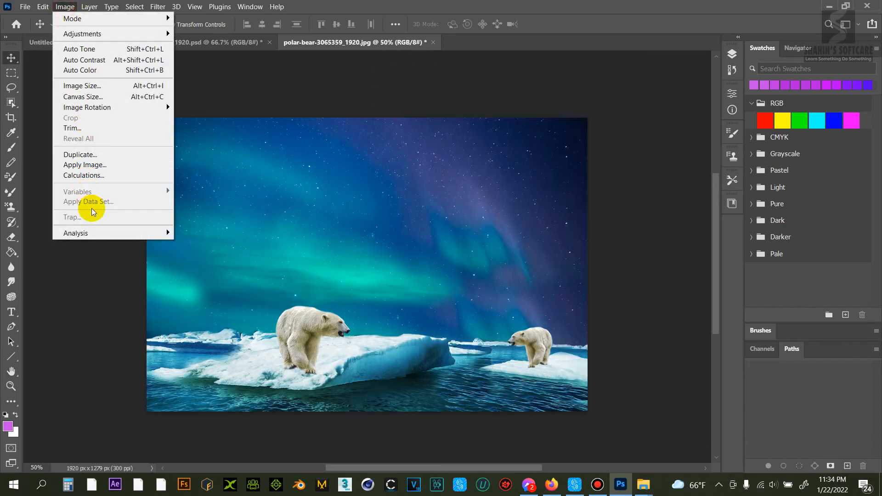
pyautogui.moveTo(97, 235)
pyautogui.moveTo(214, 235)
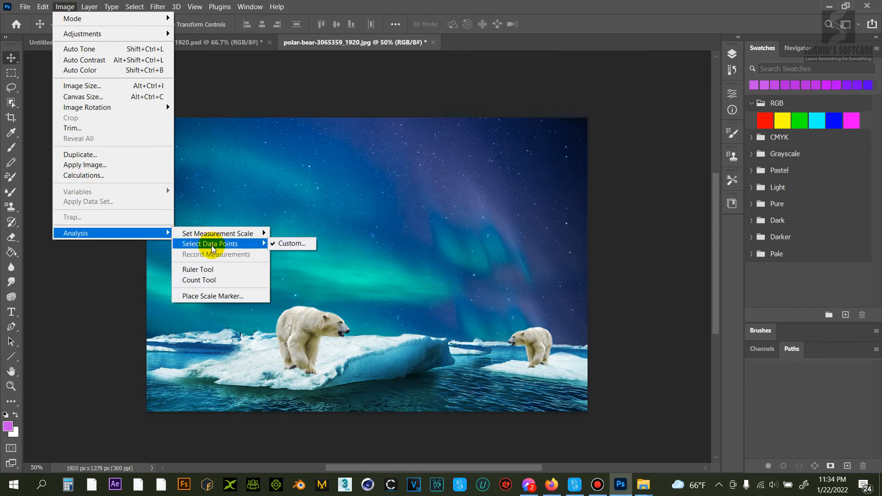
pyautogui.click(211, 271)
pyautogui.moveTo(201, 178)
pyautogui.mouseDown()
pyautogui.moveTo(285, 219)
pyautogui.moveTo(355, 228)
pyautogui.moveTo(435, 169)
pyautogui.moveTo(294, 256)
pyautogui.moveTo(253, 267)
pyautogui.mouseUp()
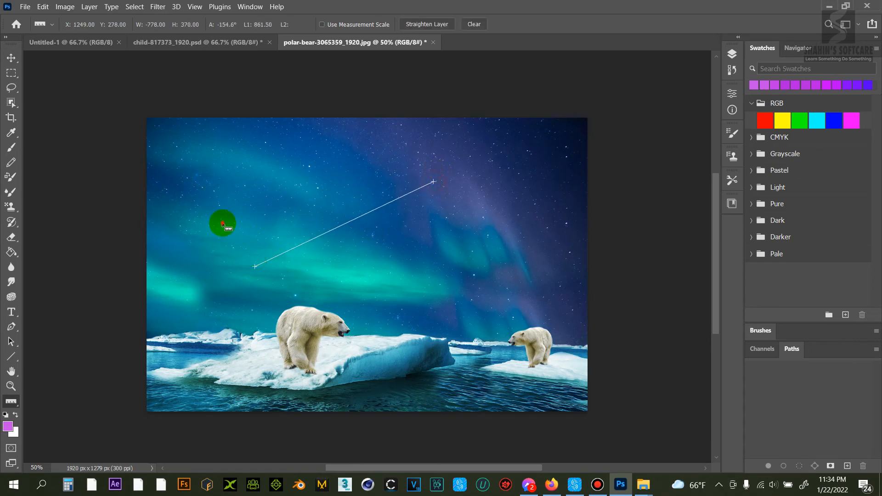
pyautogui.moveTo(246, 160); pyautogui.dragTo(282, 161)
pyautogui.moveTo(362, 162); pyautogui.dragTo(458, 161)
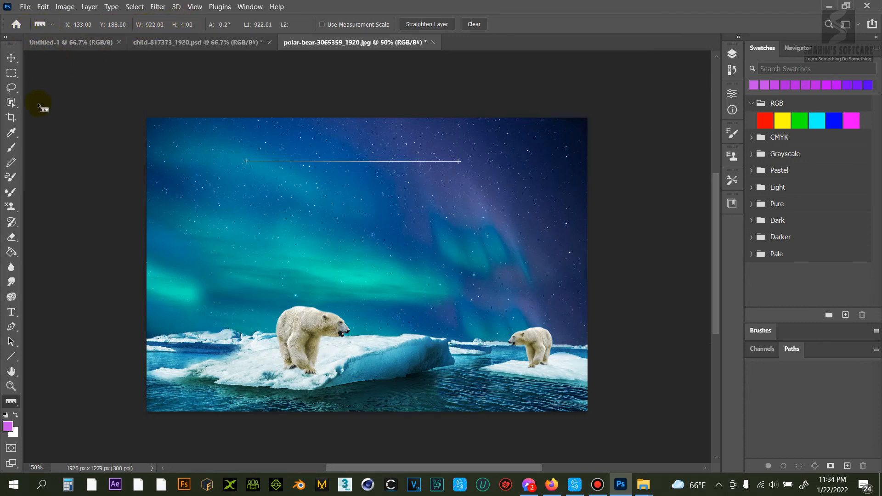
# - Place six numbered count markers at scattered points across the sky with the Count tool
pyautogui.click(65, 6)
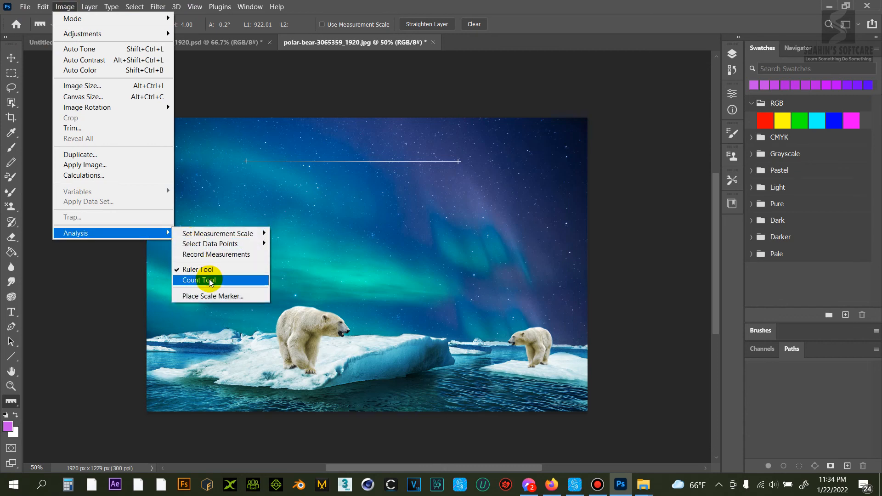
pyautogui.click(210, 282)
pyautogui.click(351, 210)
pyautogui.click(312, 235)
pyautogui.click(259, 180)
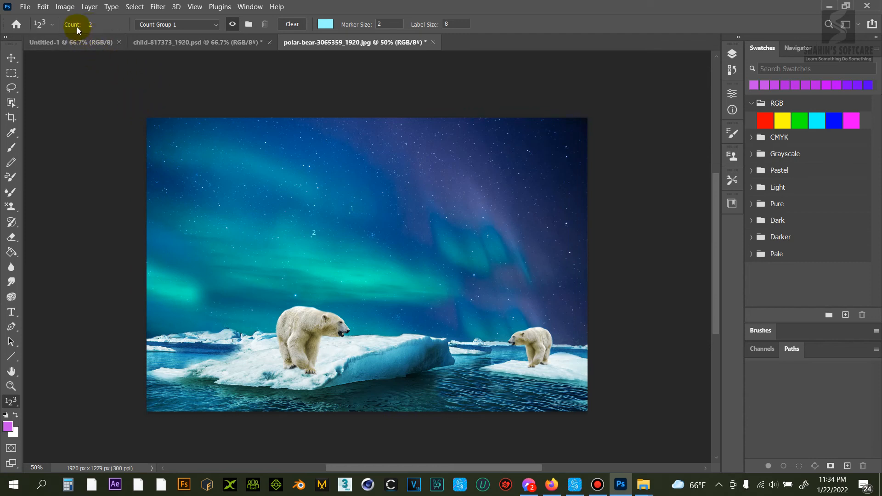
pyautogui.click(191, 128)
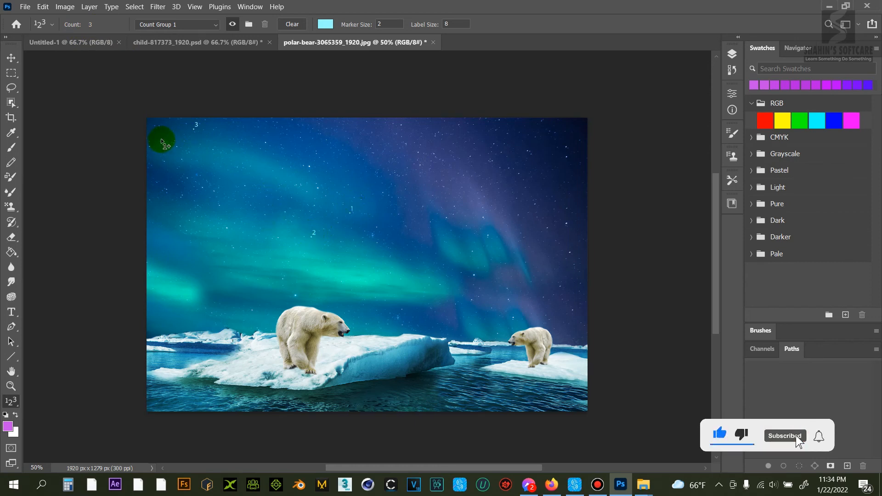
pyautogui.click(189, 240)
pyautogui.click(376, 271)
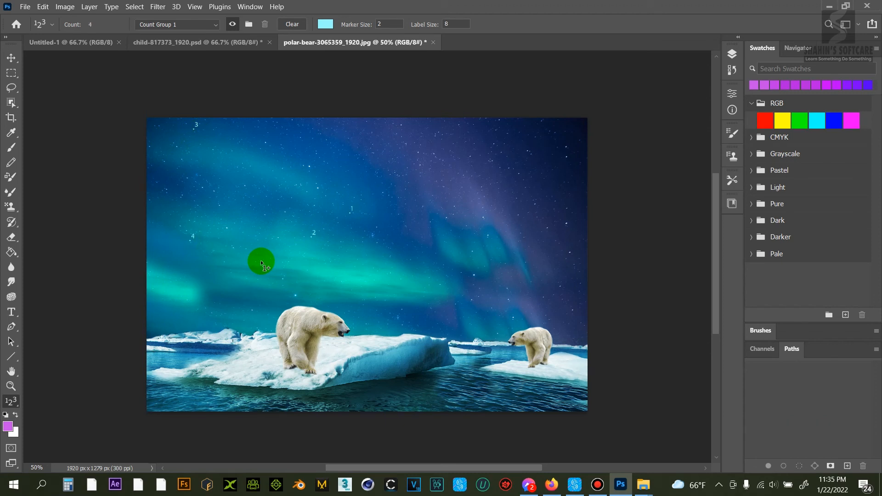
pyautogui.click(473, 167)
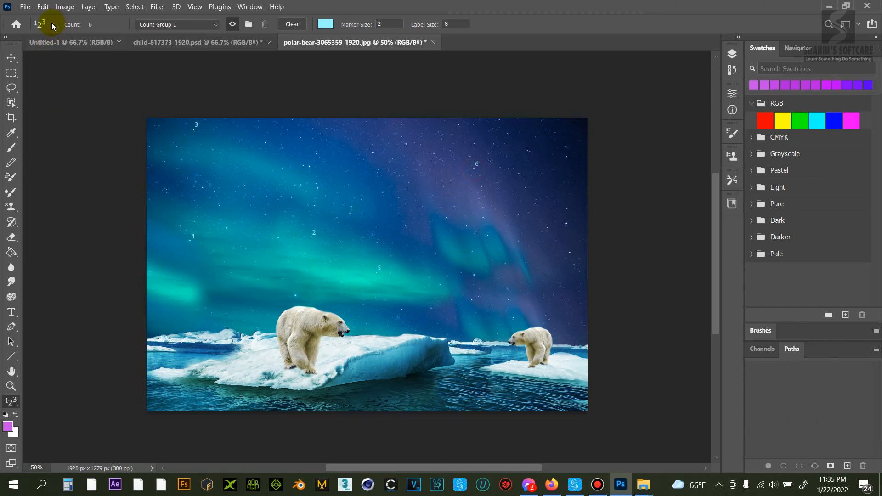
# - Undo the placement of all six count markers in the sky of the polar bear picture
pyautogui.hotkey('ctrl', 'z')
pyautogui.hotkey('ctrl', 'z')
pyautogui.hotkey('ctrl', 'z')
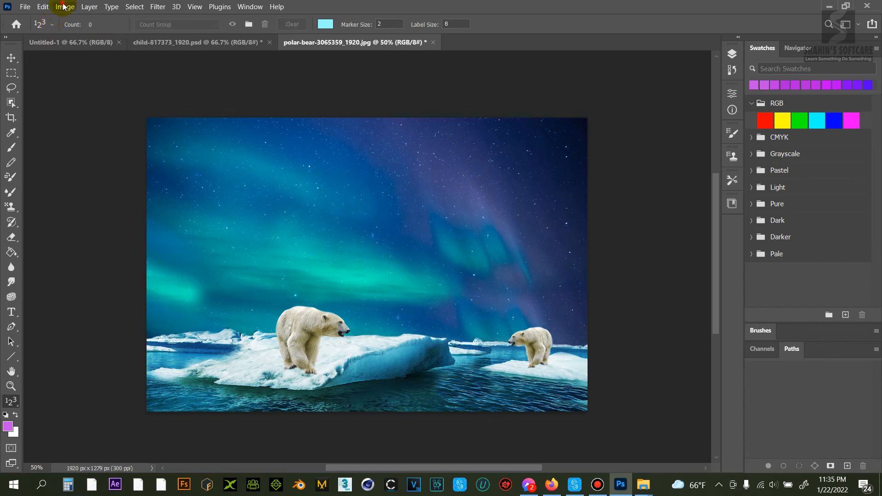
# - Place a measurement scale marker of length 1 with bottom text in black 4 pt Times New Roman
pyautogui.click(64, 6)
pyautogui.moveTo(139, 235)
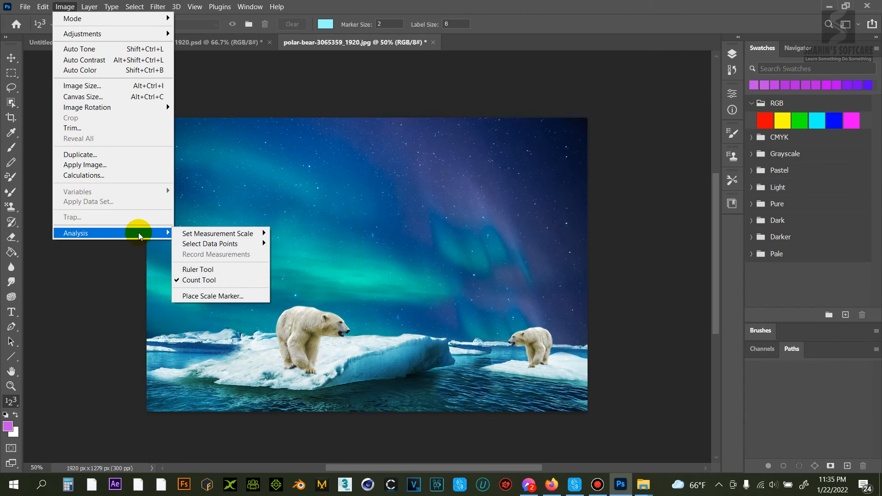
pyautogui.click(207, 296)
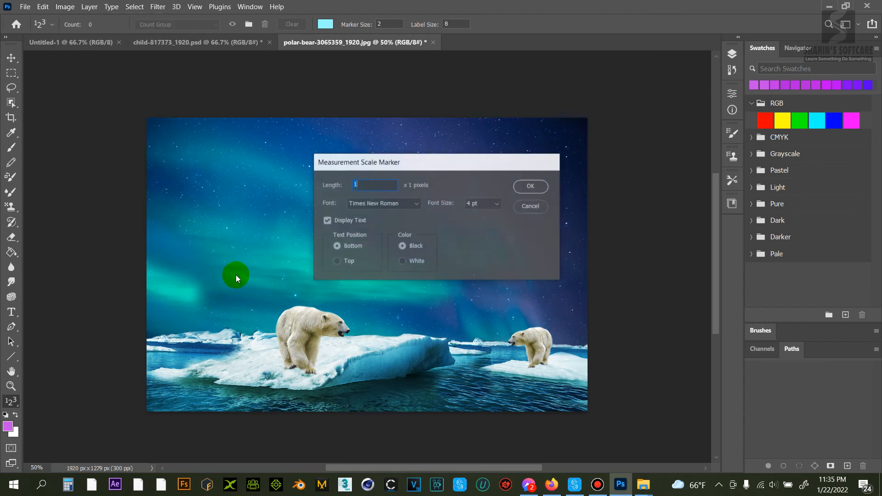
pyautogui.click(529, 187)
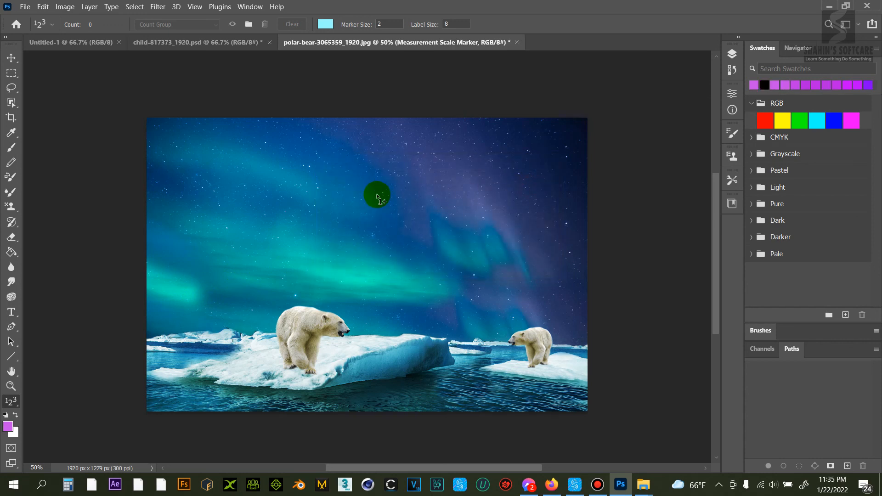
# - Place two count markers in the sky with the Count tool, and undo both placements
pyautogui.click(291, 188)
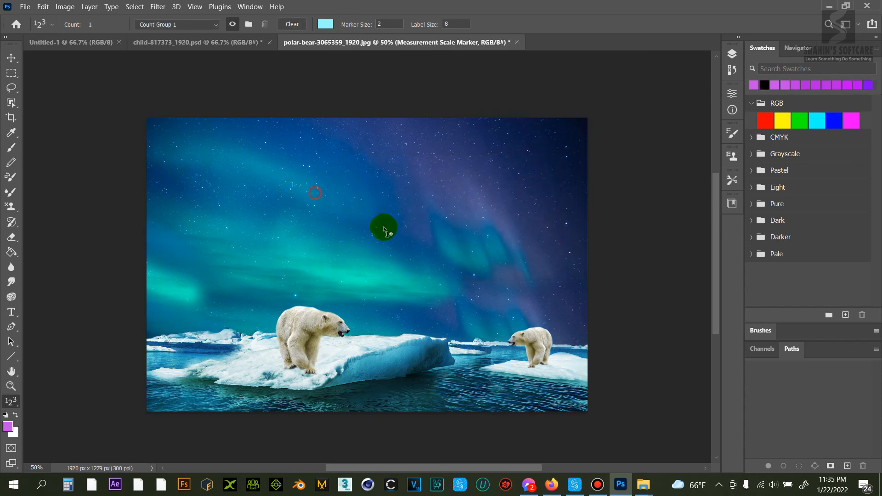
pyautogui.click(430, 217)
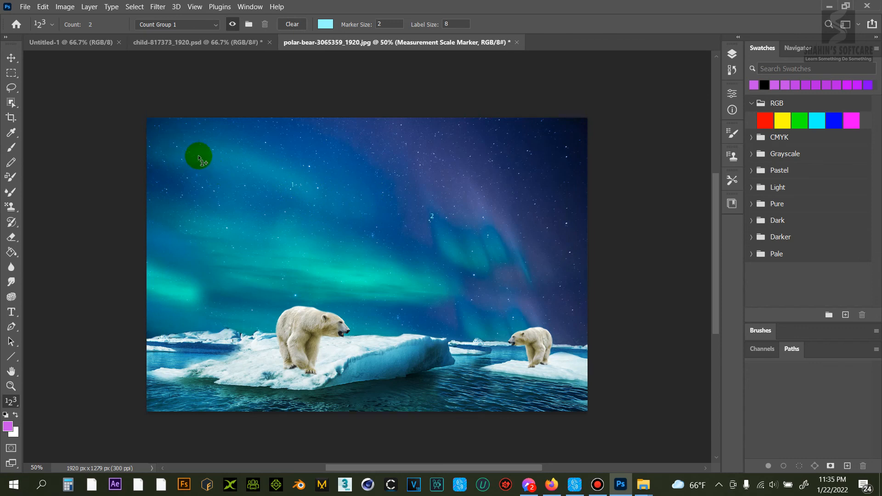
pyautogui.hotkey('ctrl', 'z')
pyautogui.hotkey('ctrl', 'z')
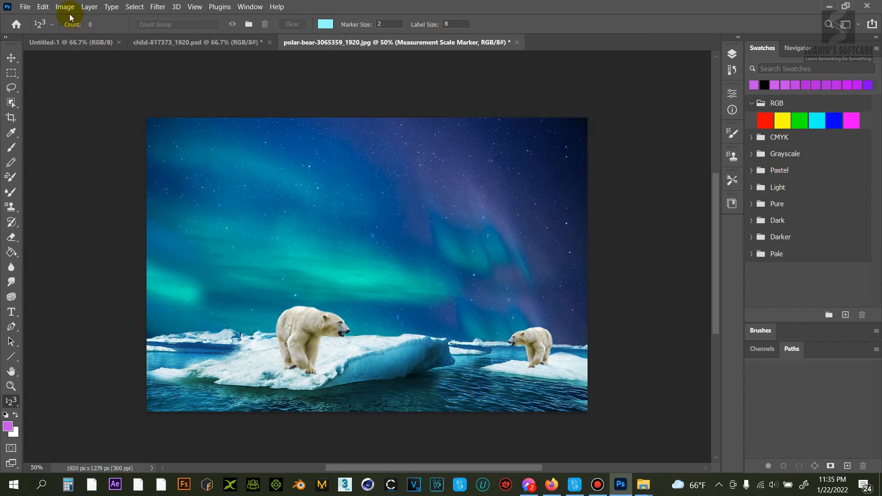
# - Switch to the child-817373_1920.psd document with the Image Menu tutorial title
pyautogui.click(197, 41)
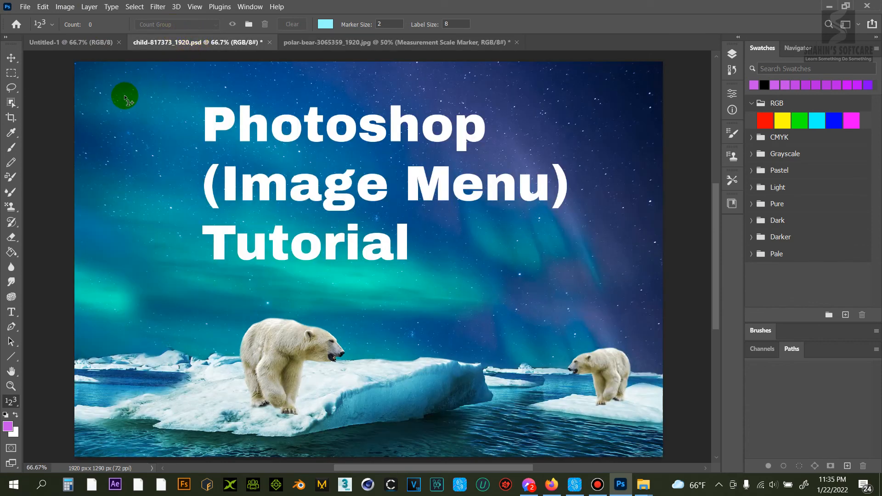